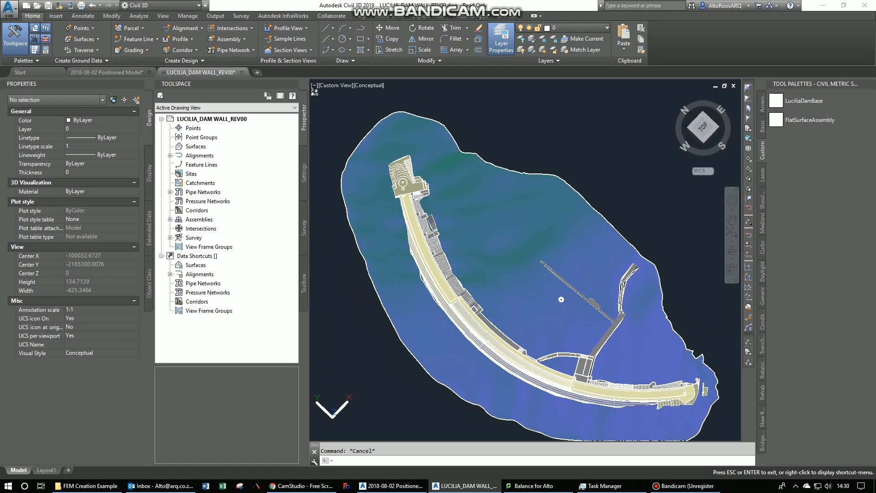
- Examine the dam wall and the DTM_SURFACE terrain in the LUCILIA_DAM WALL_REV00 drawing, from above and at an angle
click(560, 138)
click(516, 195)
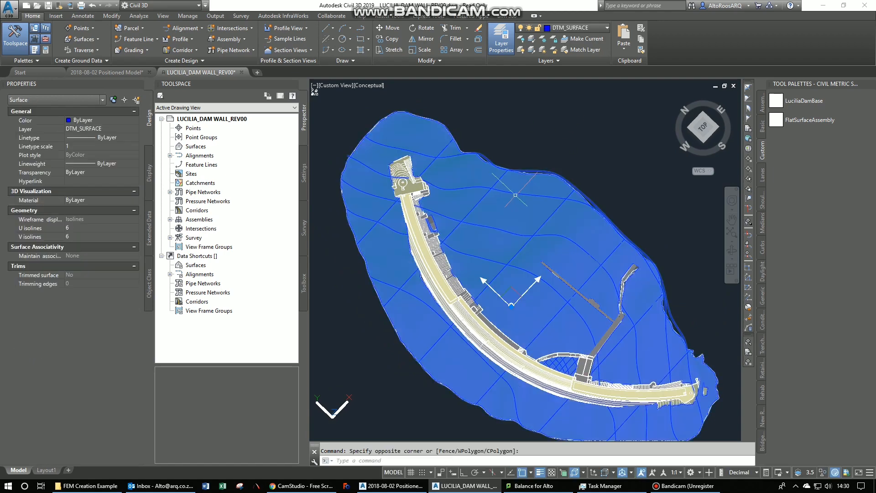
click(705, 132)
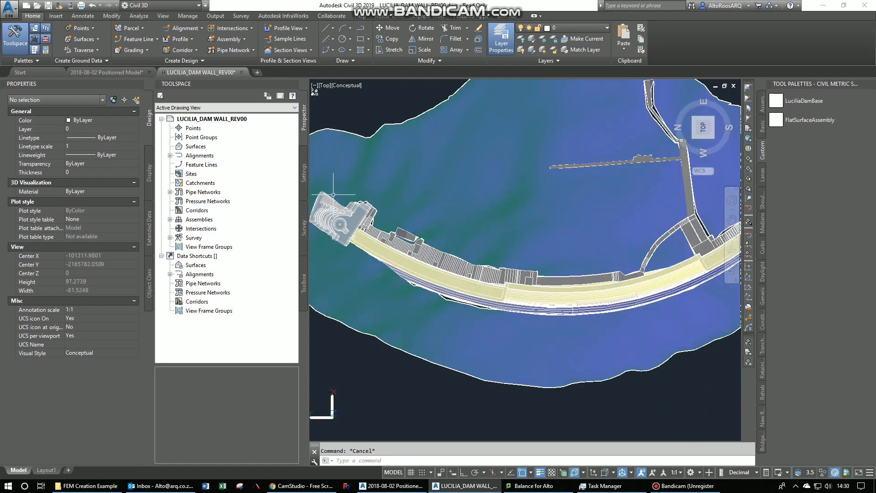
scroll(333, 137, down, 3)
click(324, 131)
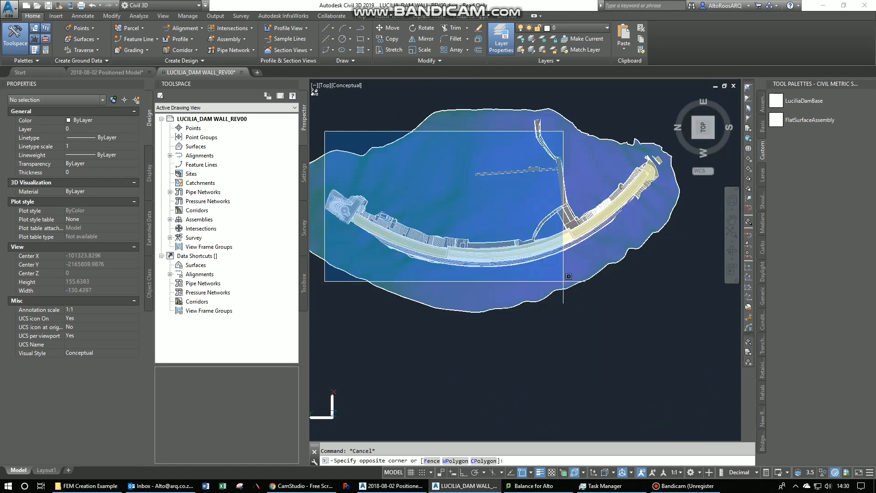
key(Escape)
shift+middle_drag(645, 290, 521, 355)
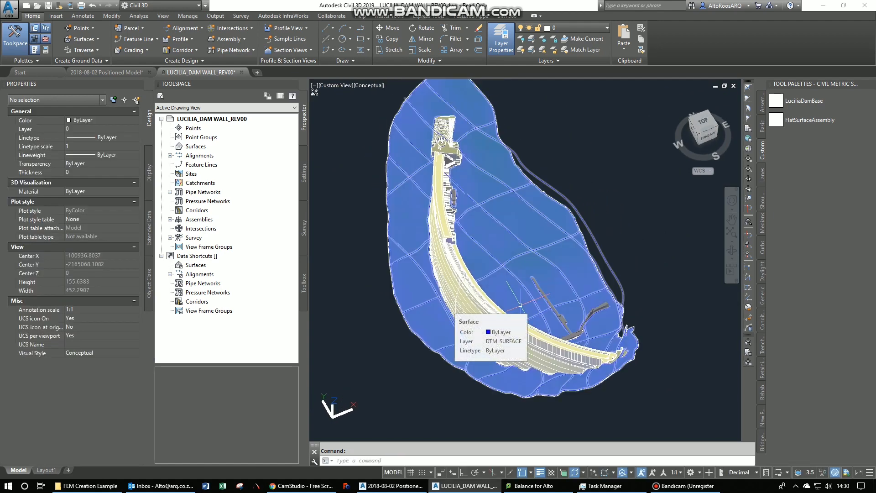
key(Escape)
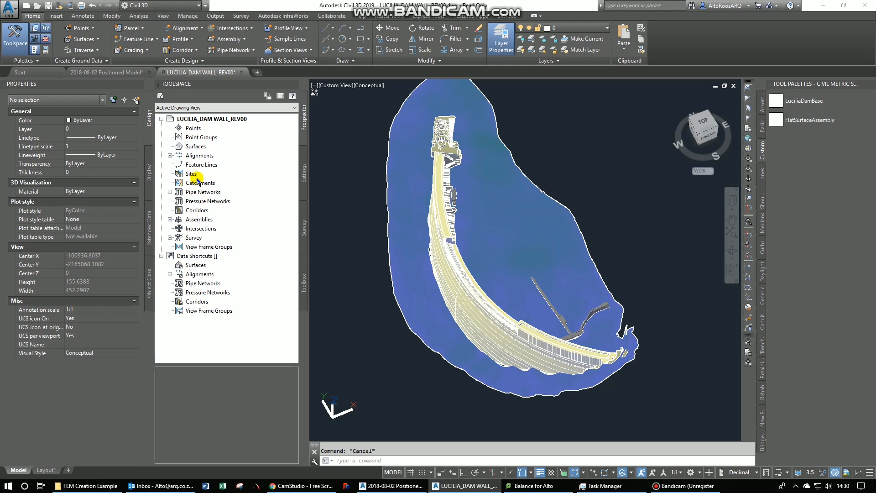
- Check the drawing's Surfaces collection and inspect the dam wall model from its upstream and downstream sides
click(192, 147)
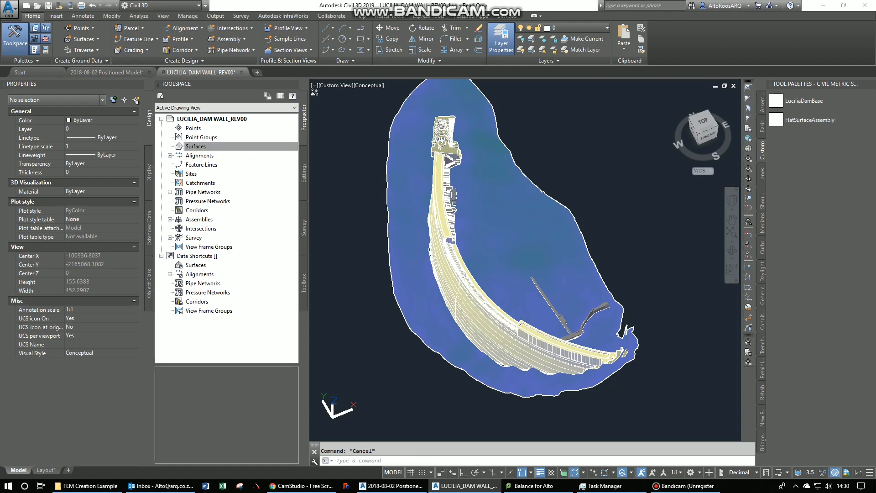
middle_drag(381, 227, 391, 264)
shift+middle_drag(592, 351, 552, 323)
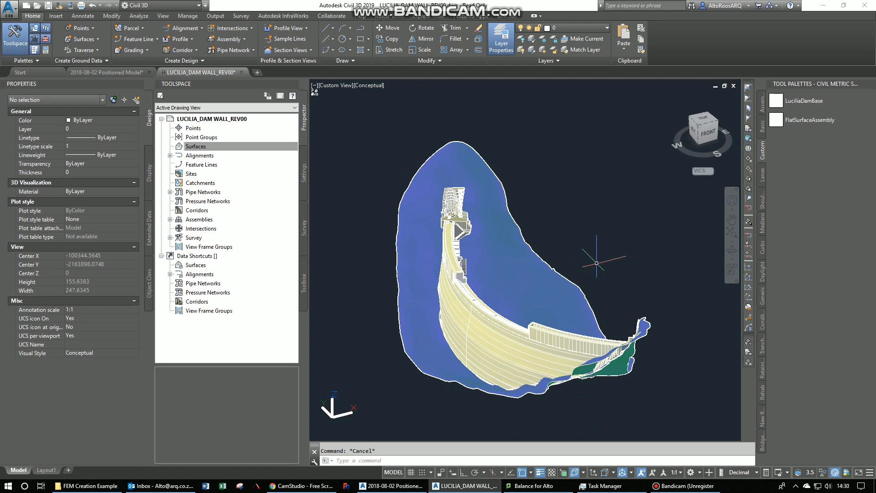
shift+middle_drag(596, 263, 449, 296)
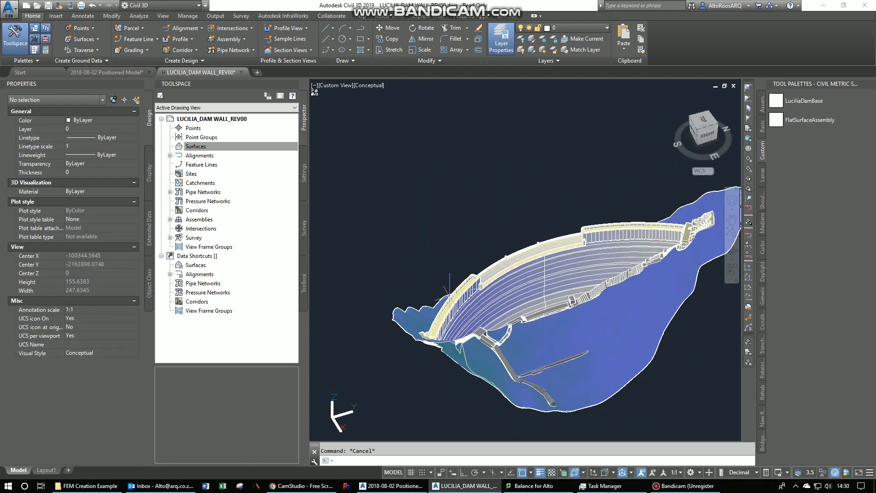
middle_drag(457, 234, 411, 221)
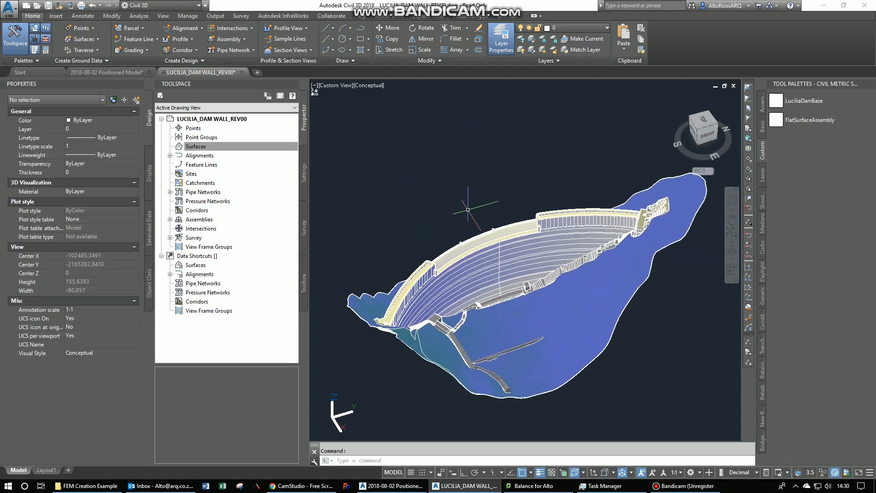
shift+middle_drag(471, 208, 564, 271)
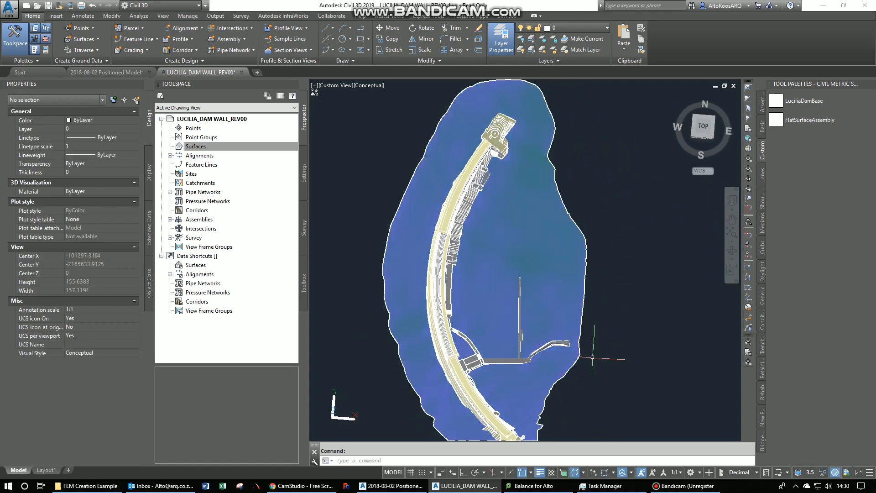
shift+middle_drag(592, 357, 659, 296)
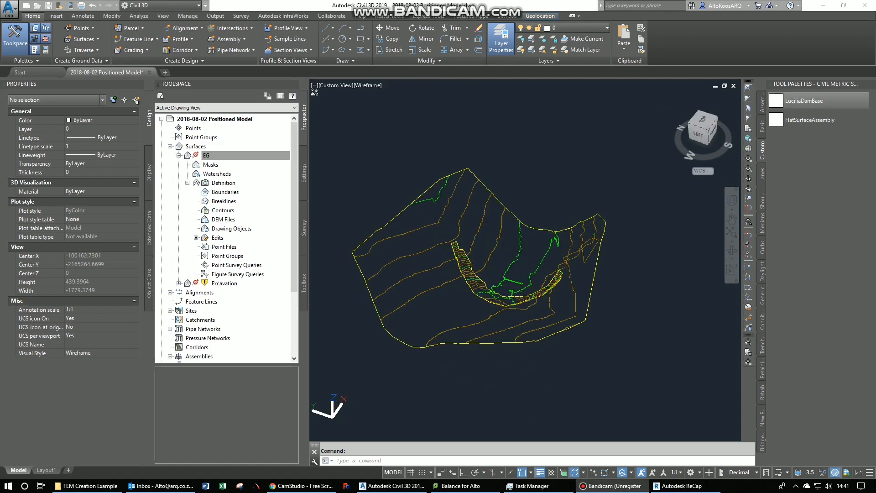
- Collapse the EG surface's definition tree and select the EG surface in the 2018-08-02 Positioned Model drawing to review its contours
click(389, 192)
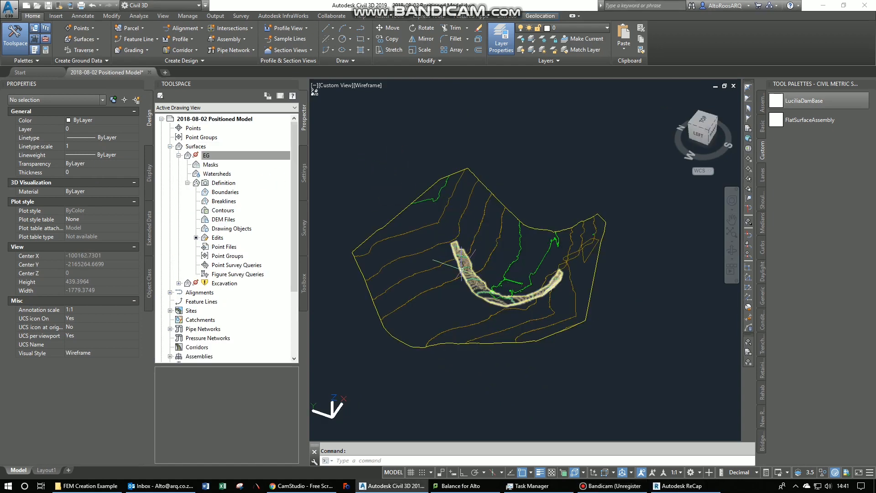
click(178, 155)
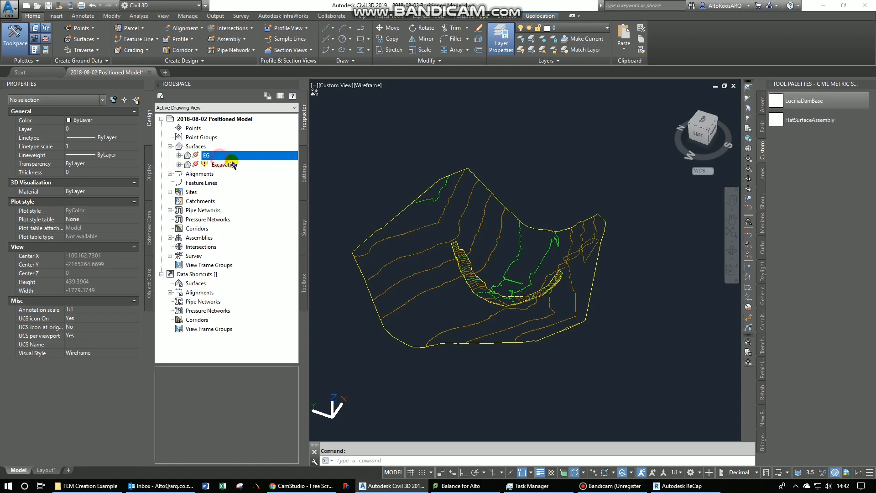
click(433, 277)
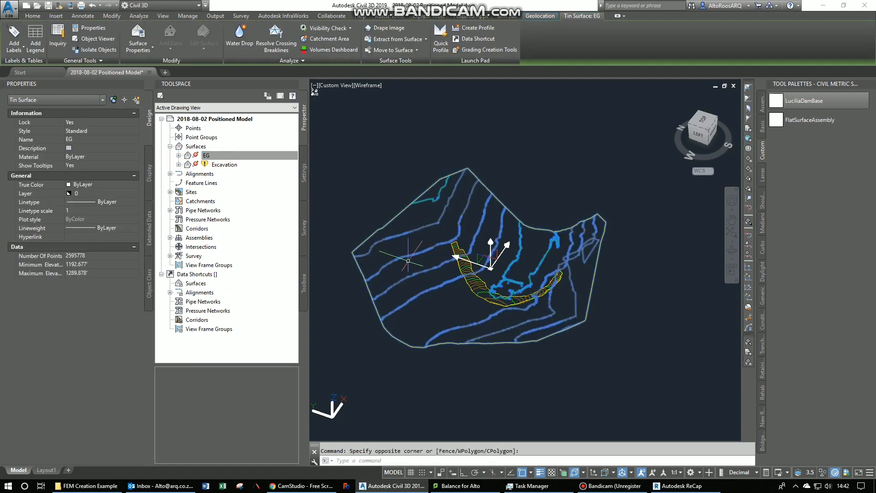
shift+middle_drag(510, 338, 488, 349)
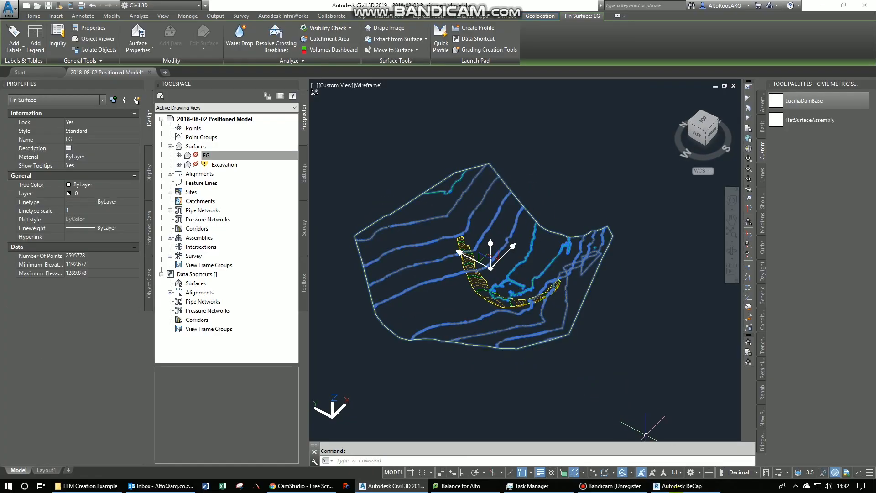
- Switch to Autodesk ReCap, examine the site's point cloud around the dam wall gap, and return to Civil 3D
click(680, 485)
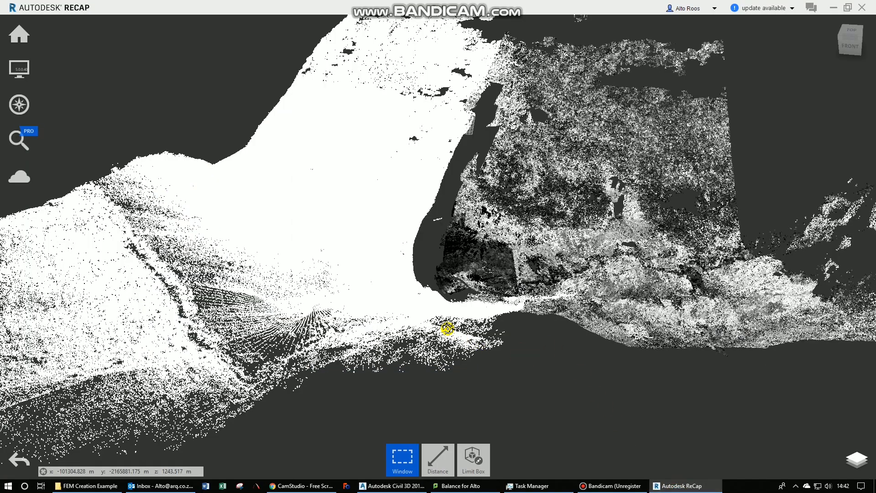
shift+middle_drag(448, 330, 471, 333)
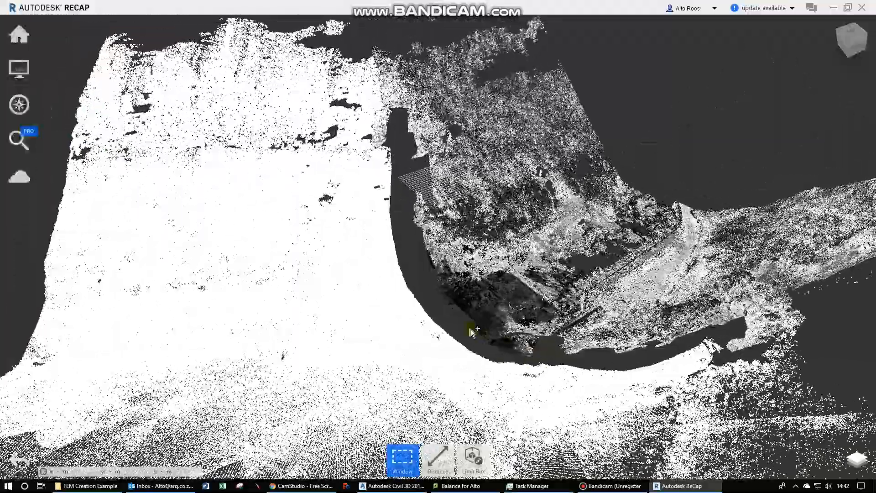
shift+middle_drag(360, 373, 475, 401)
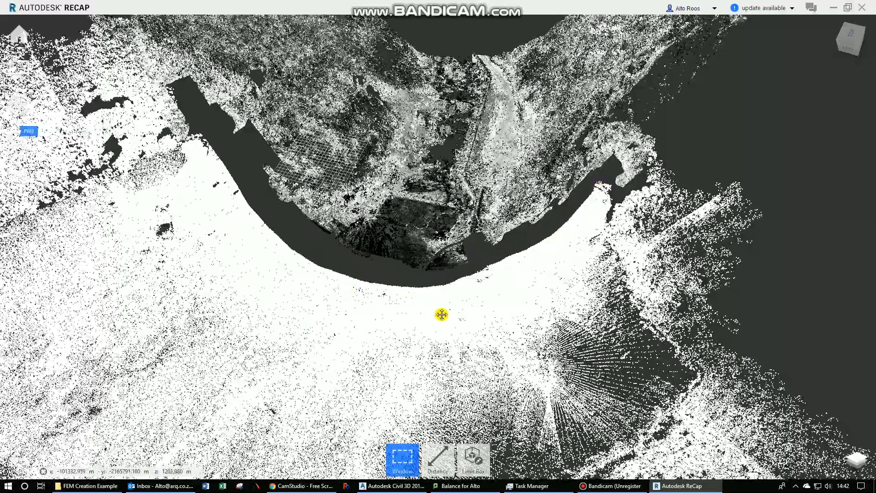
shift+middle_drag(372, 356, 440, 401)
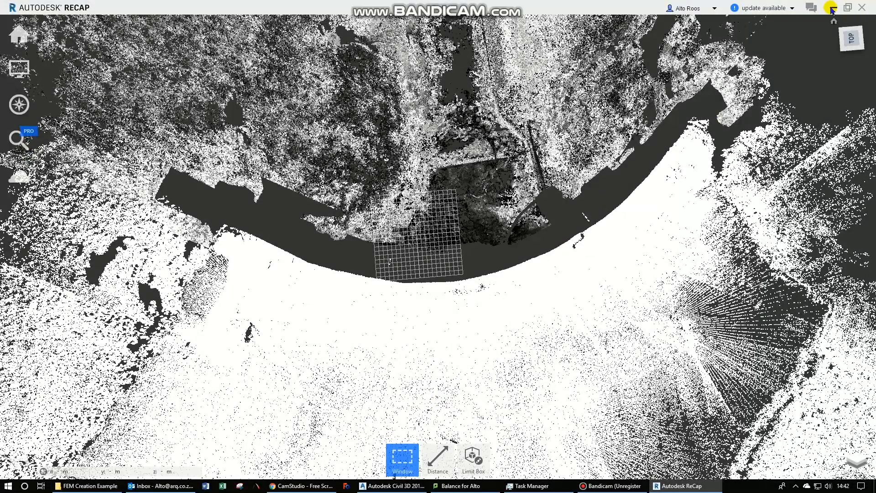
click(832, 7)
- Deselect the EG surface and compare its contours with the point cloud in Autodesk ReCap
scroll(457, 297, up, 4)
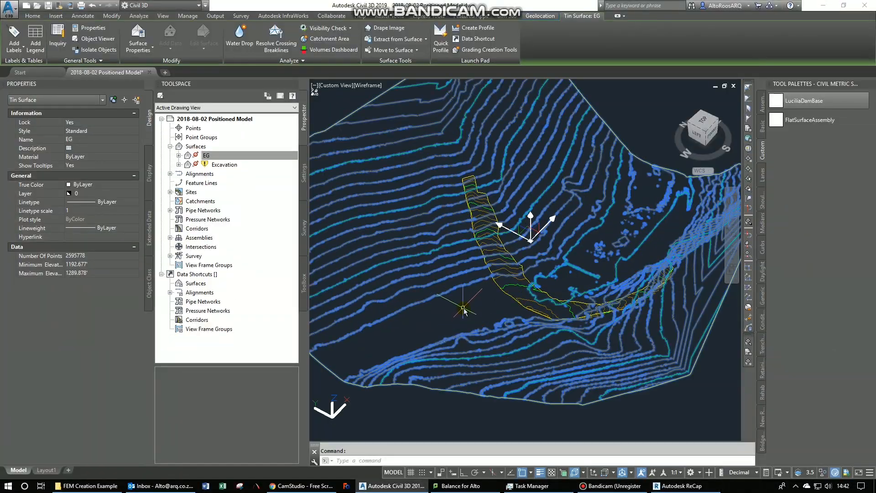
key(Escape)
click(679, 485)
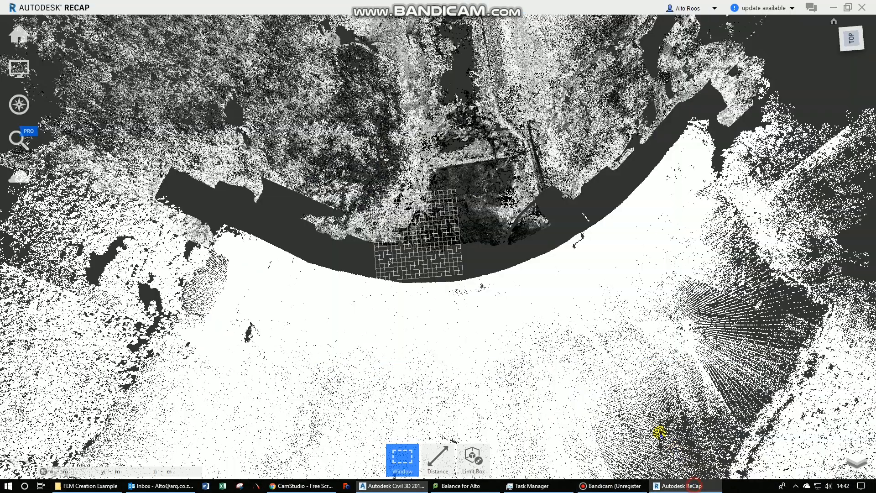
click(834, 8)
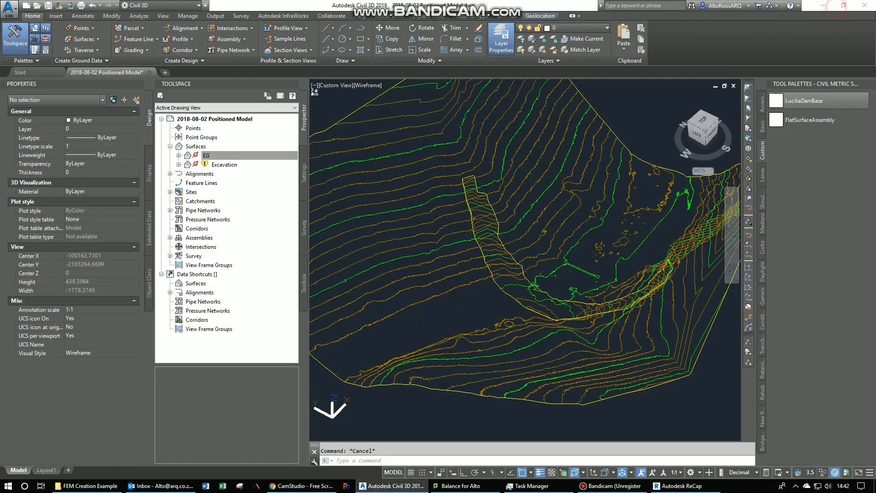
- Review the Excavation and EG surfaces in the surface list and inspect their contours along the dam footprint
click(223, 165)
click(207, 156)
scroll(535, 293, up, 2)
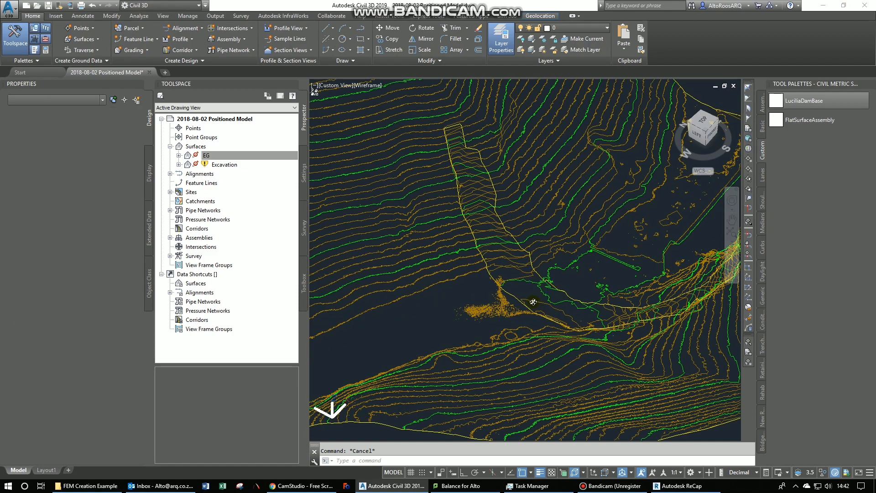
mouse_move(532, 301)
shift+middle_down()
mouse_move(556, 253)
mouse_move(475, 279)
mouse_move(473, 227)
mouse_move(515, 213)
mouse_move(558, 286)
mouse_move(636, 260)
mouse_move(590, 287)
mouse_move(540, 298)
mouse_move(519, 279)
shift+middle_up()
scroll(473, 251, up, 3)
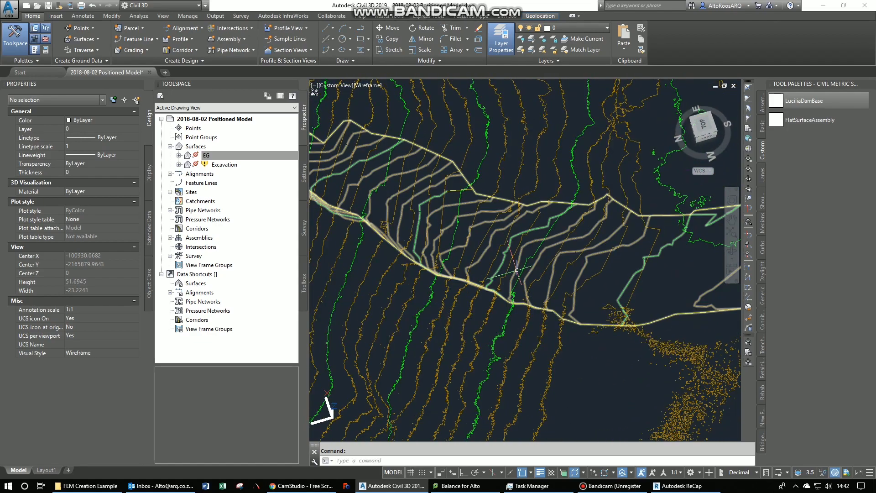
- Select the Excavation surface and examine its full extent along the curved dam footprint, clearing the selection at the end
click(523, 260)
scroll(522, 260, down, 2)
middle_drag(596, 283, 450, 361)
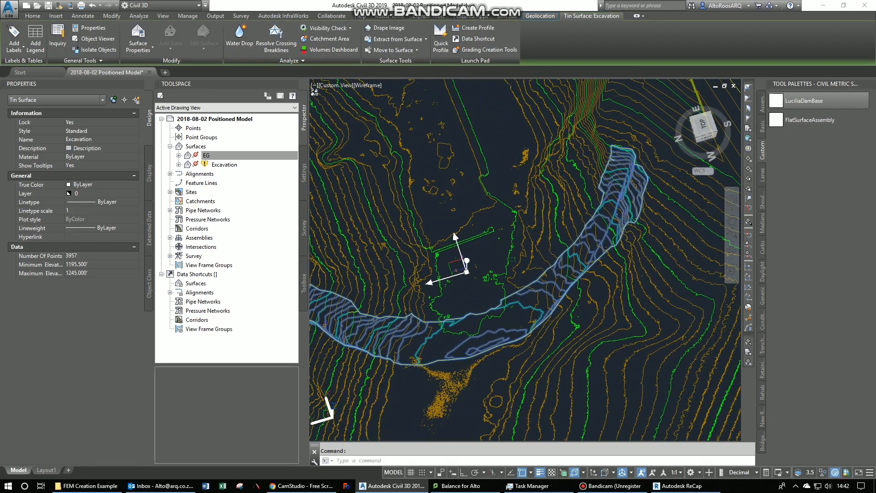
shift+middle_drag(542, 329, 560, 311)
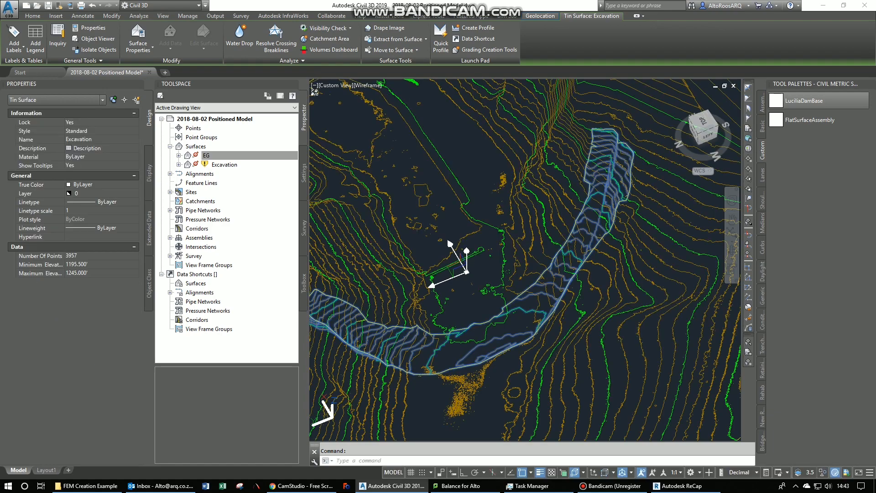
scroll(595, 195, up, 5)
scroll(594, 203, down, 5)
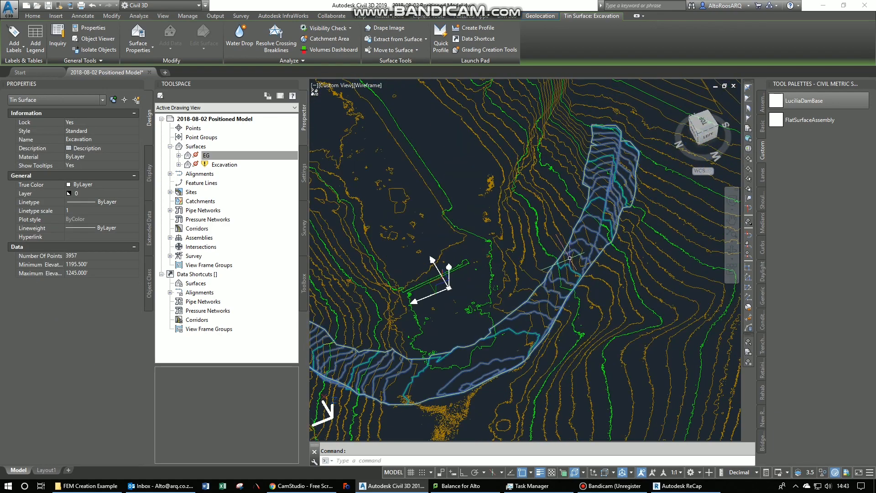
shift+middle_drag(479, 365, 581, 322)
key(Escape)
- Inspect the contours at the centre of the excavation in plan view and at an angle
scroll(488, 334, up, 3)
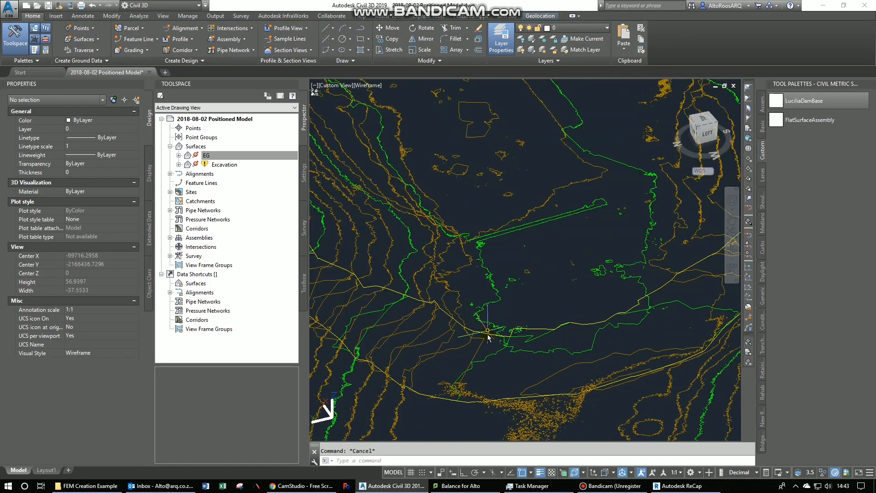
click(704, 120)
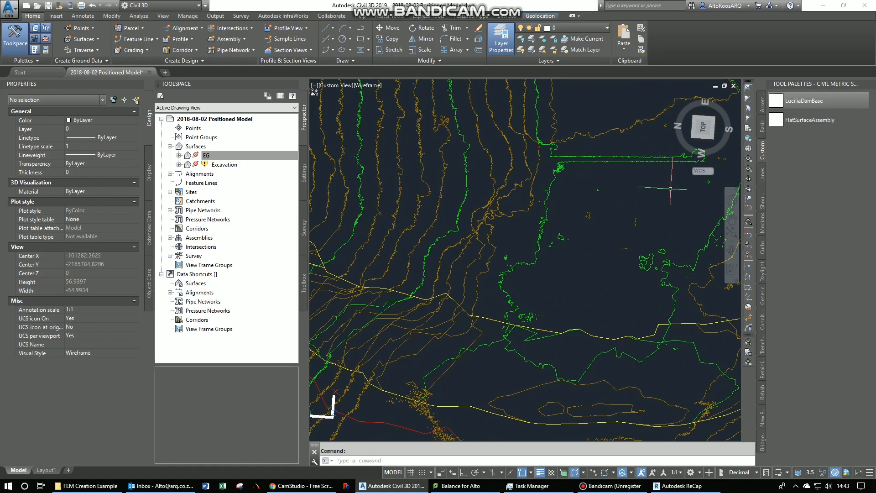
click(703, 130)
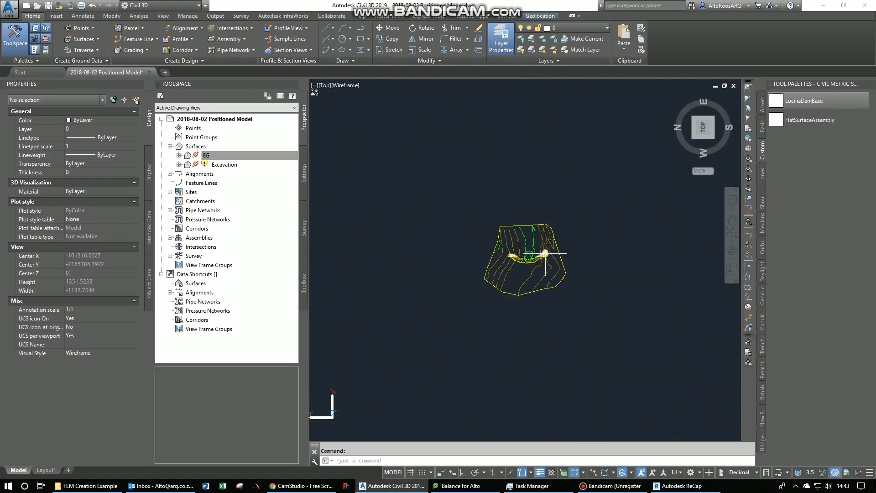
scroll(511, 252, up, 4)
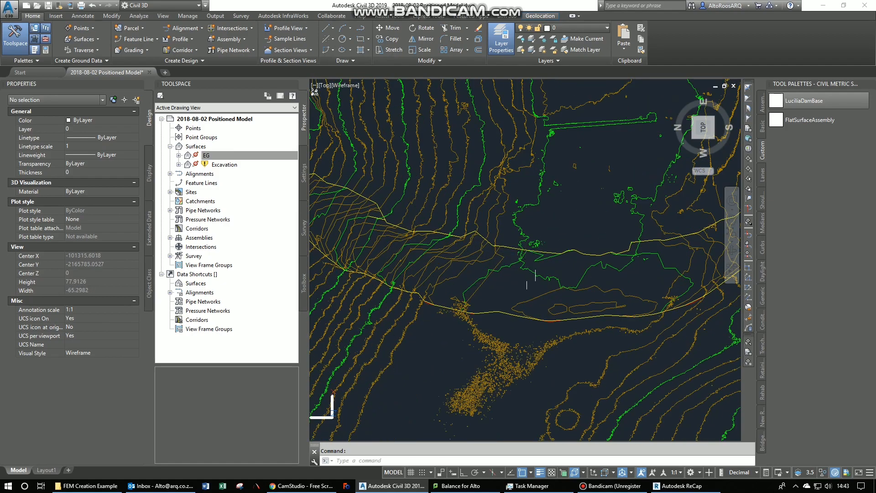
mouse_move(532, 279)
shift+middle_down()
mouse_move(491, 254)
mouse_move(524, 243)
mouse_move(545, 215)
shift+middle_up()
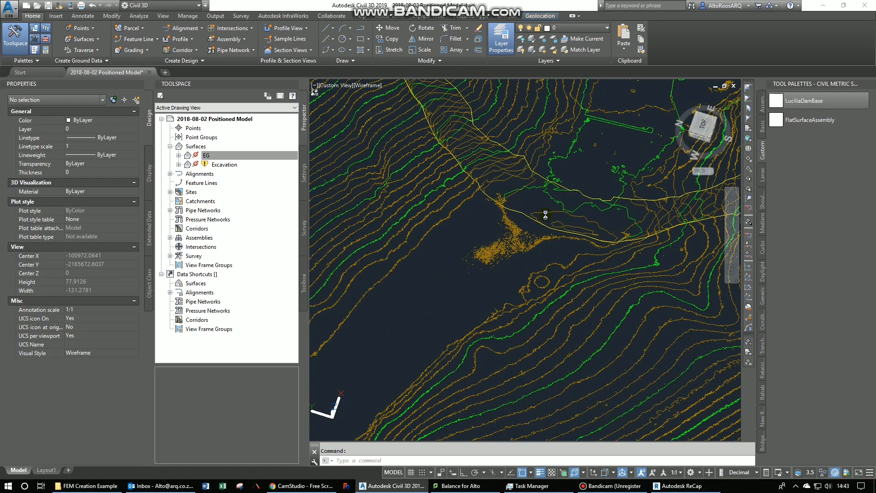
- Check the properties of the red dam-outline polyline lying away from the surfaces, and clear the selection
scroll(545, 214, down, 6)
middle_drag(553, 285, 544, 99)
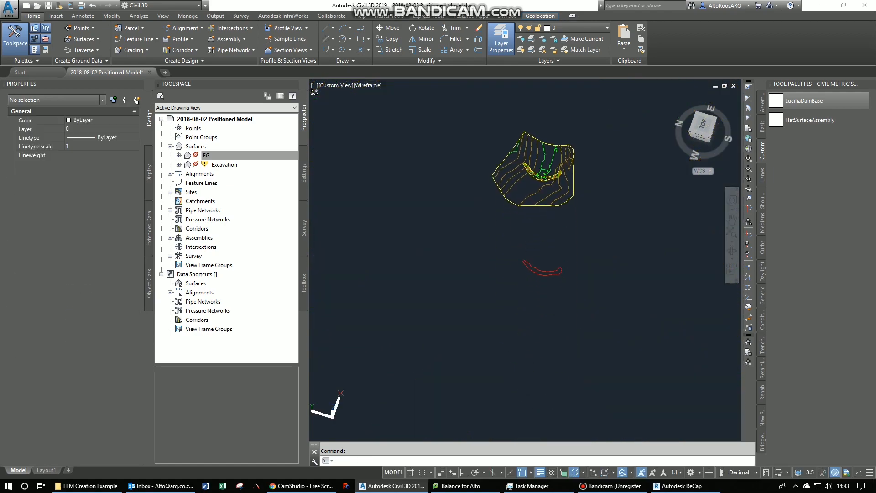
click(542, 271)
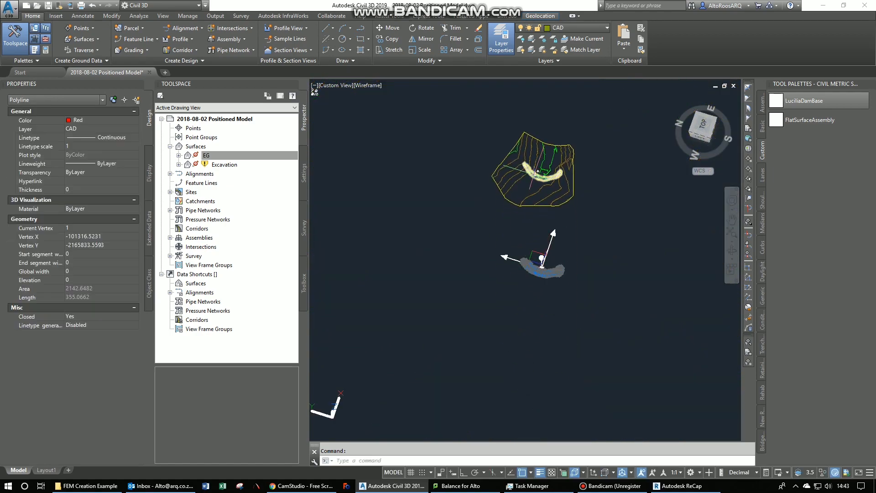
key(Escape)
middle_drag(554, 190, 540, 244)
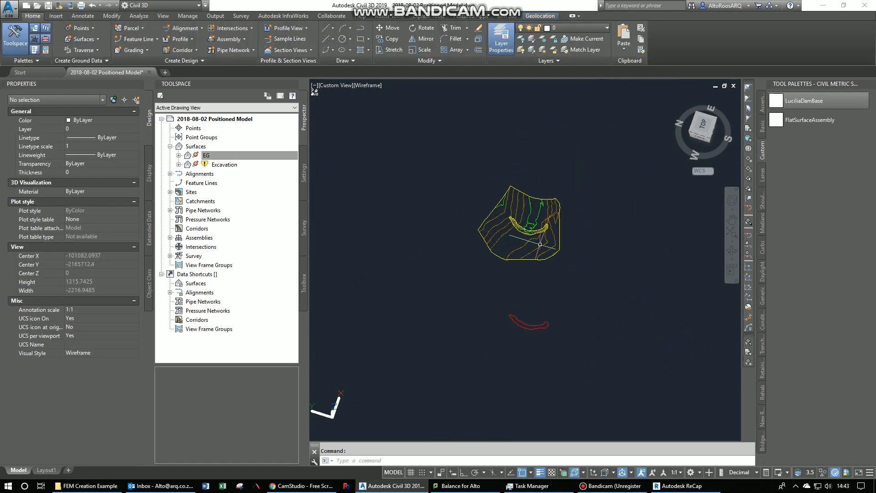
- Create a new surface named Base Combined Surface alongside EG and Excavation
scroll(540, 245, up, 6)
click(193, 146)
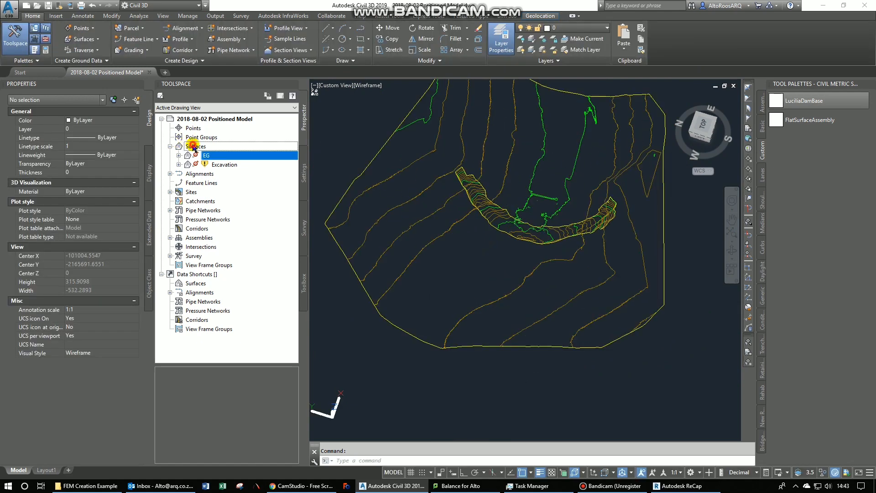
right_click(214, 147)
click(224, 150)
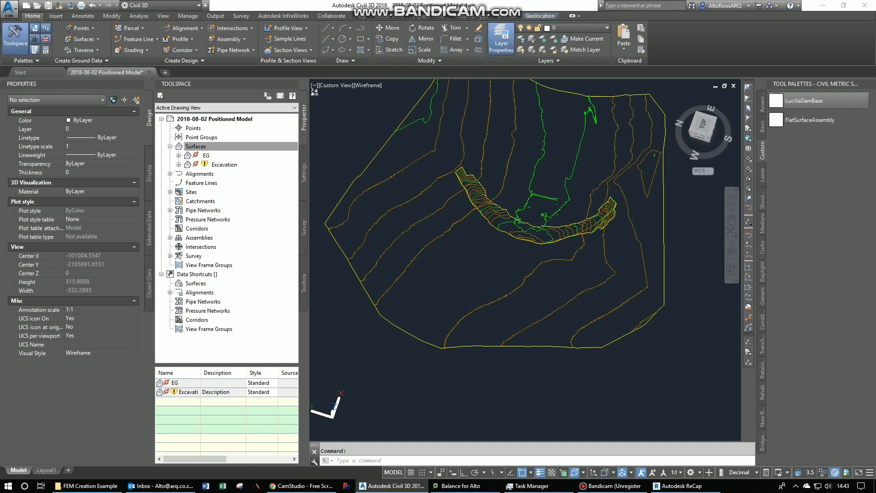
middle_drag(499, 243, 472, 282)
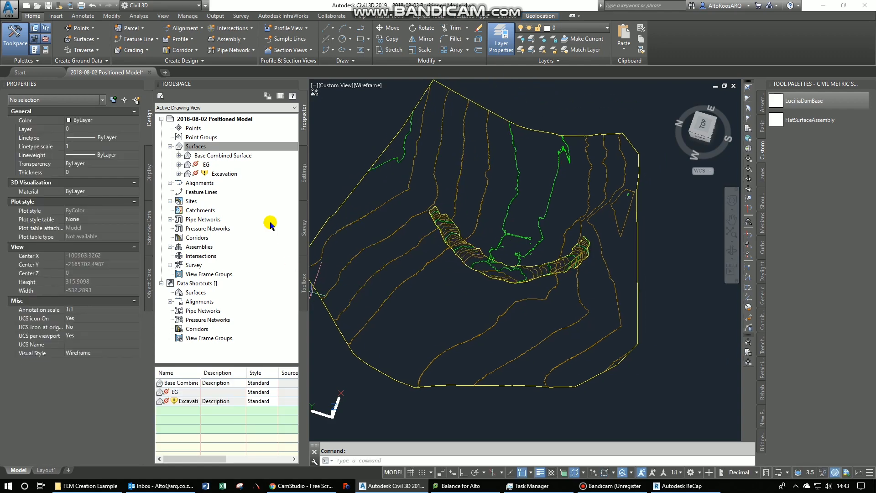
- Paste the EG surface into Base Combined Surface as an edit in its definition
click(179, 155)
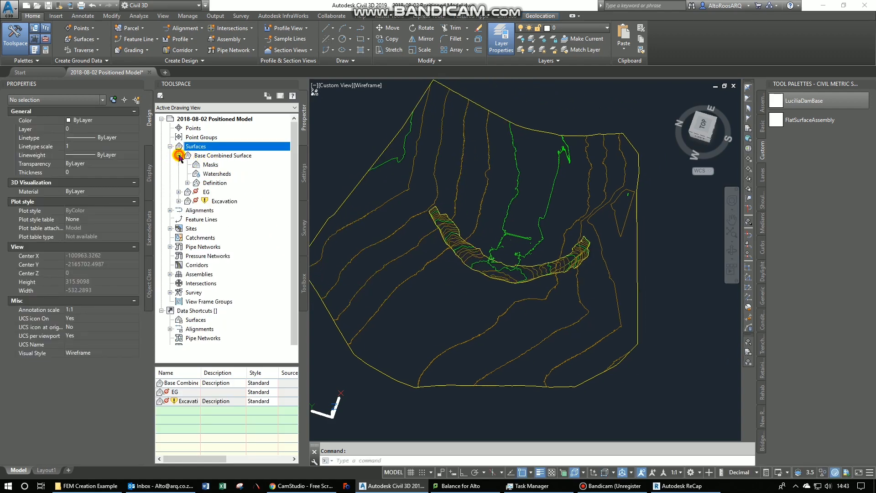
click(187, 183)
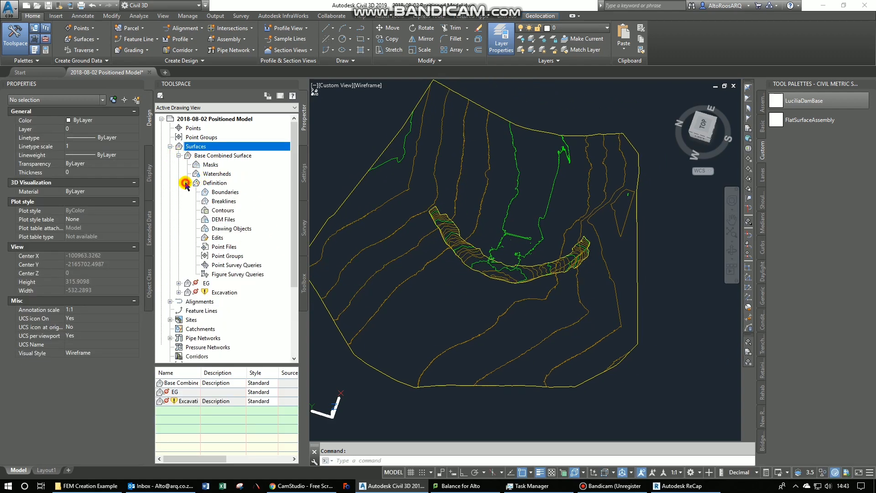
right_click(217, 239)
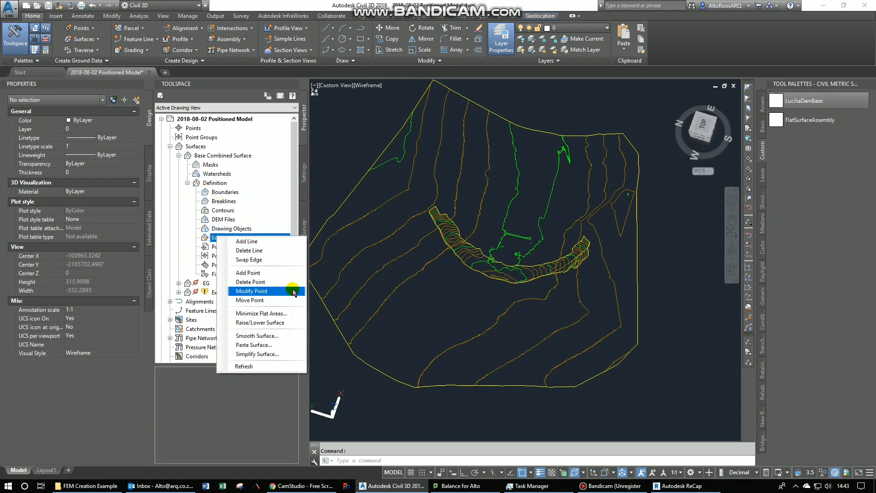
click(272, 349)
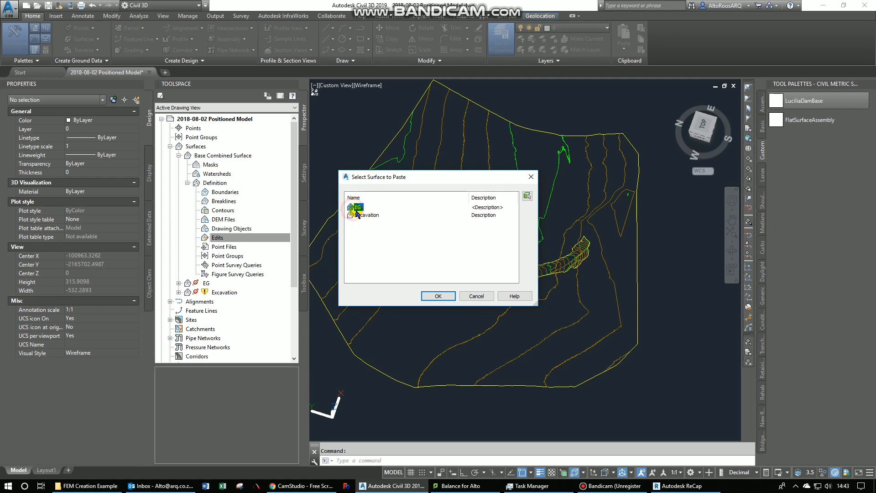
click(440, 297)
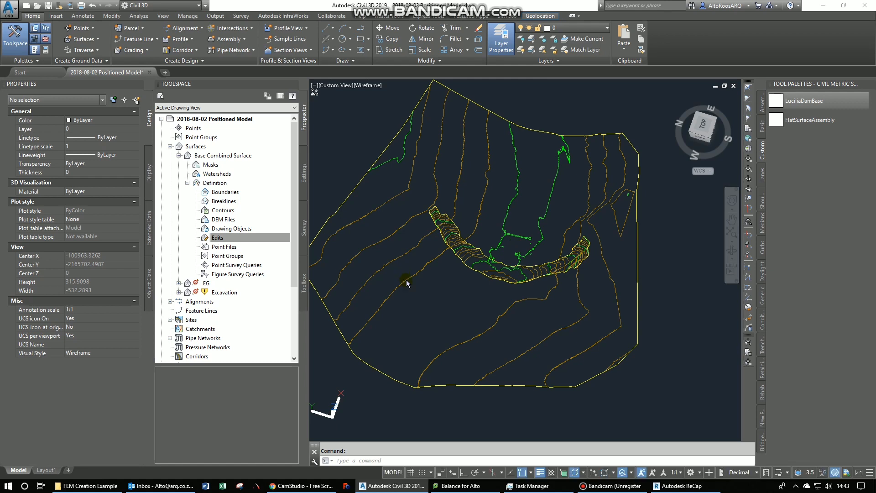
- Paste the Excavation surface into Base Combined Surface, on top of the pasted EG surface
right_click(229, 237)
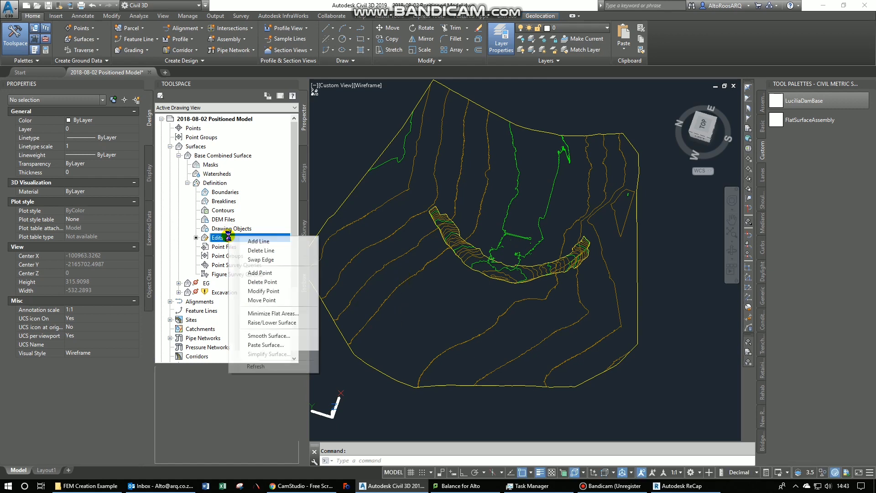
click(266, 345)
click(367, 215)
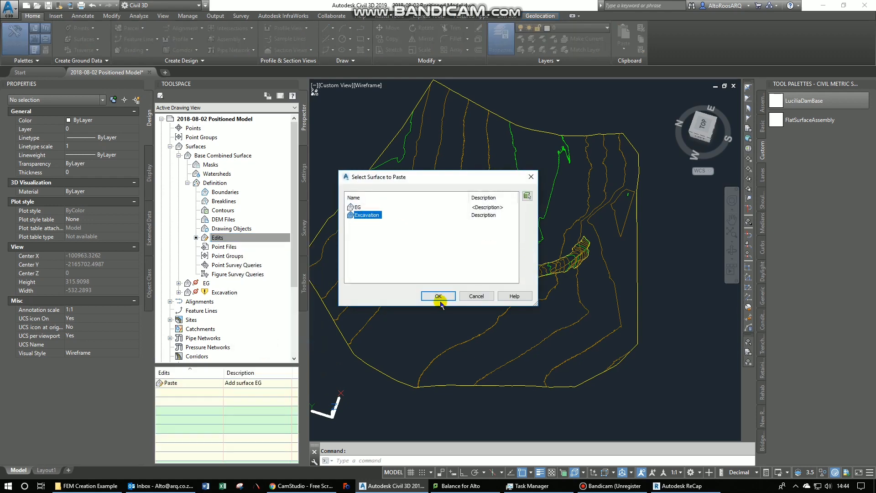
click(439, 296)
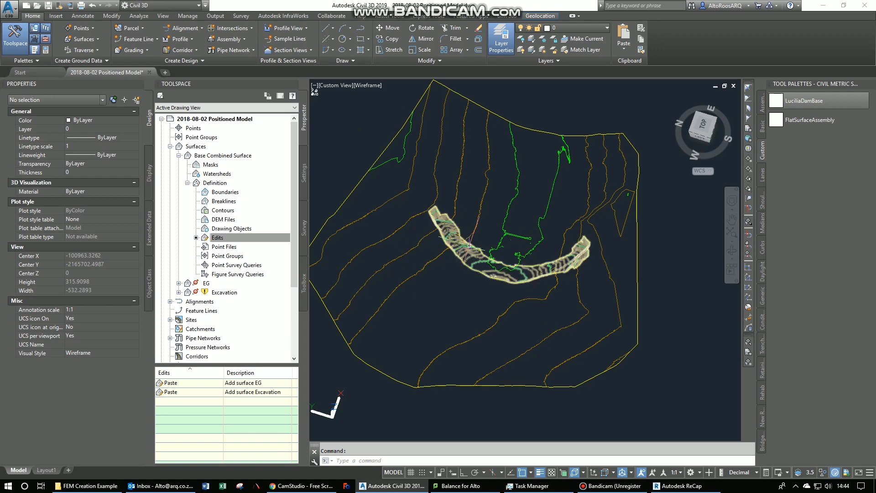
- Set the surface style of the EG surface to No Display in its surface properties
click(437, 267)
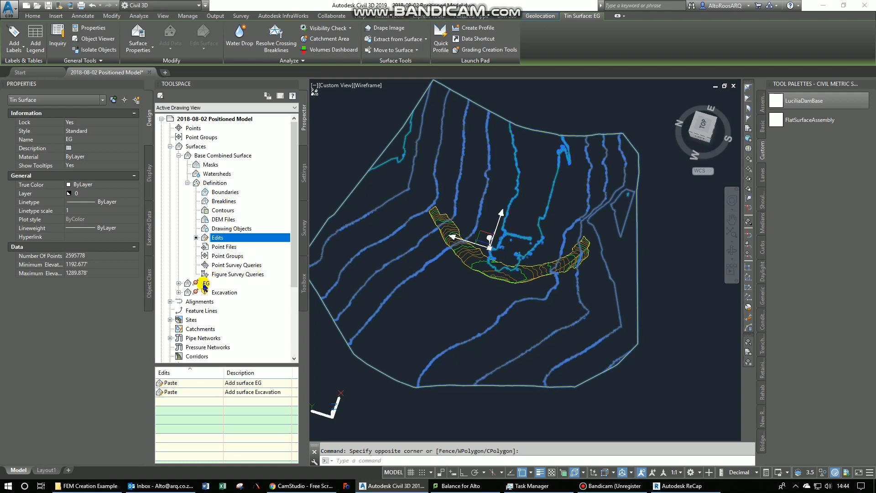
right_click(204, 284)
click(234, 291)
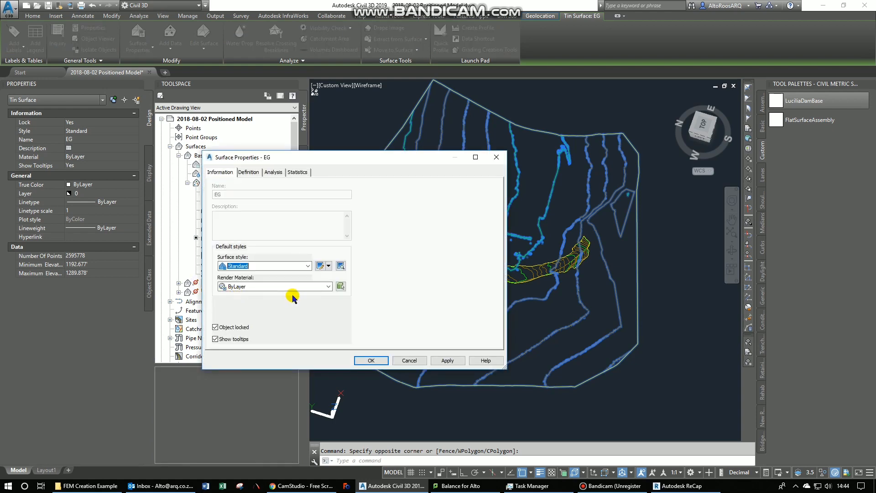
click(294, 266)
click(252, 274)
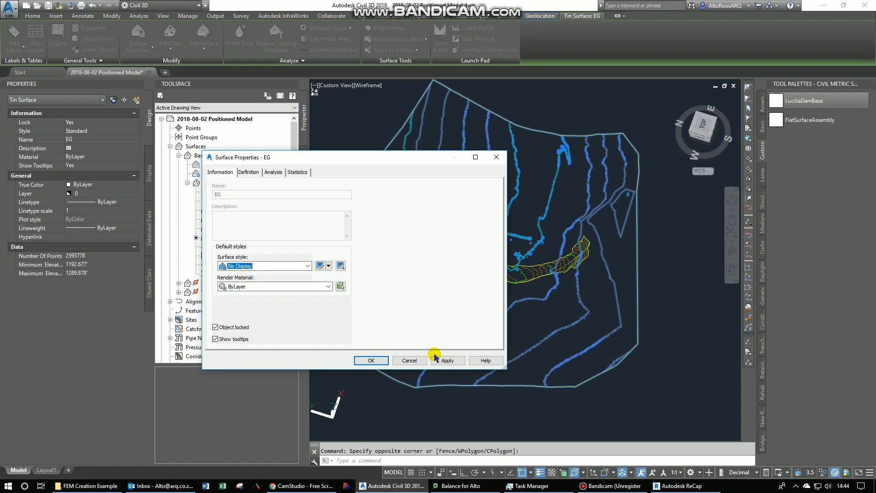
click(447, 360)
click(371, 360)
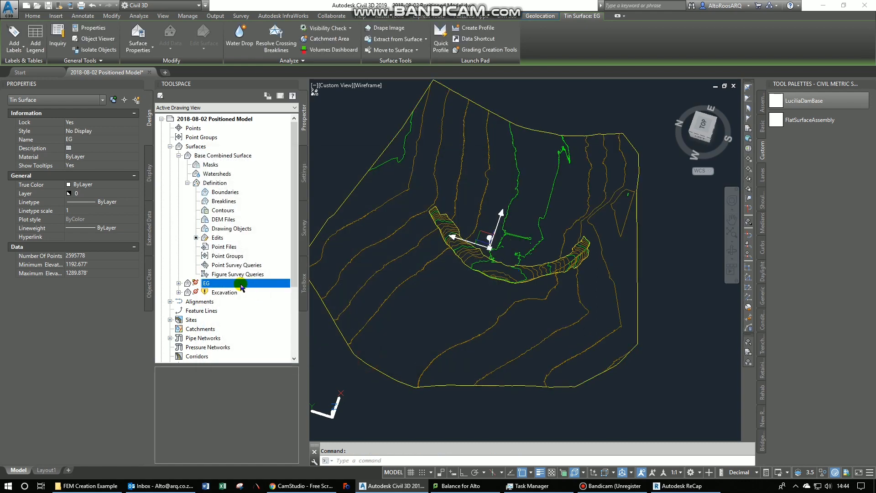
- Set the surface style of the Excavation surface to No Display in its surface properties
click(224, 292)
right_click(234, 295)
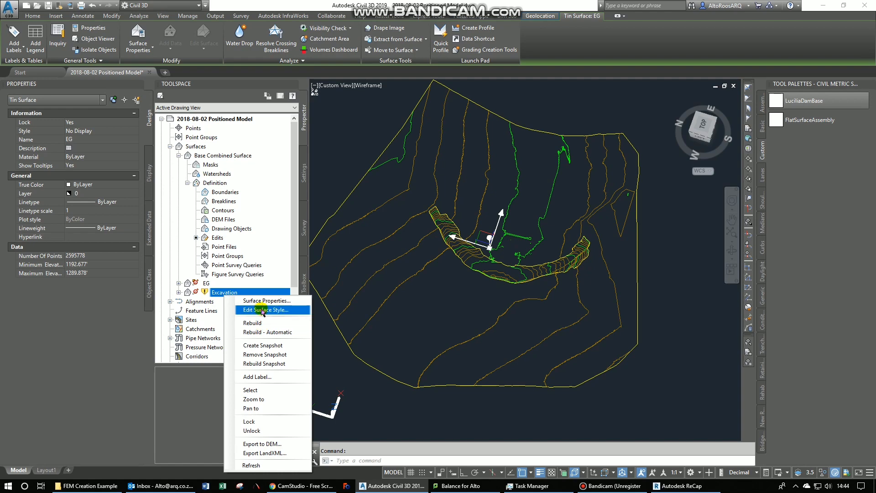
click(262, 302)
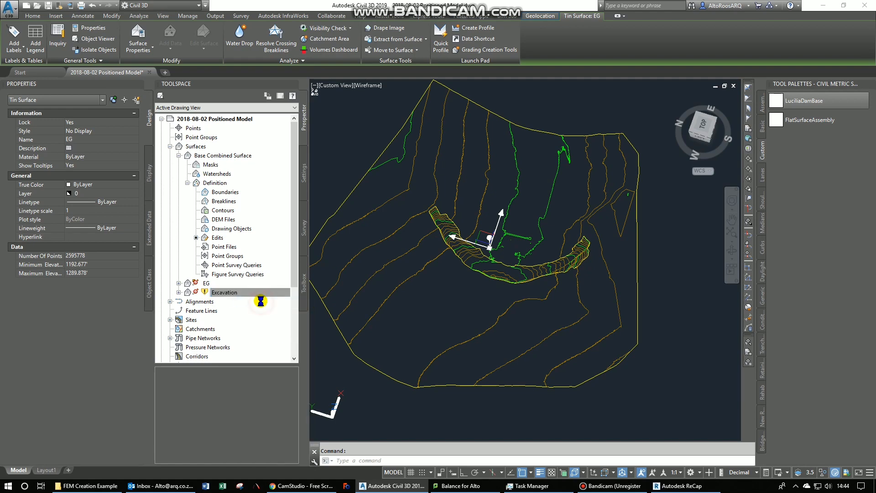
click(255, 266)
click(247, 282)
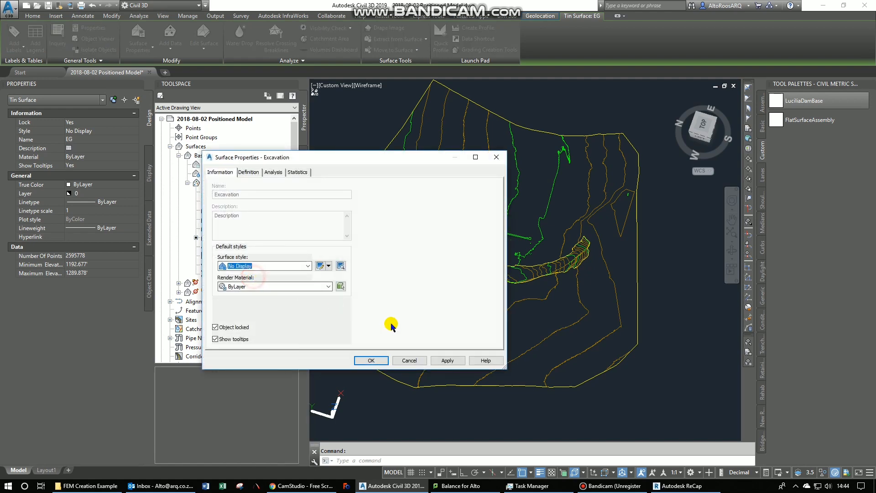
click(447, 360)
click(366, 361)
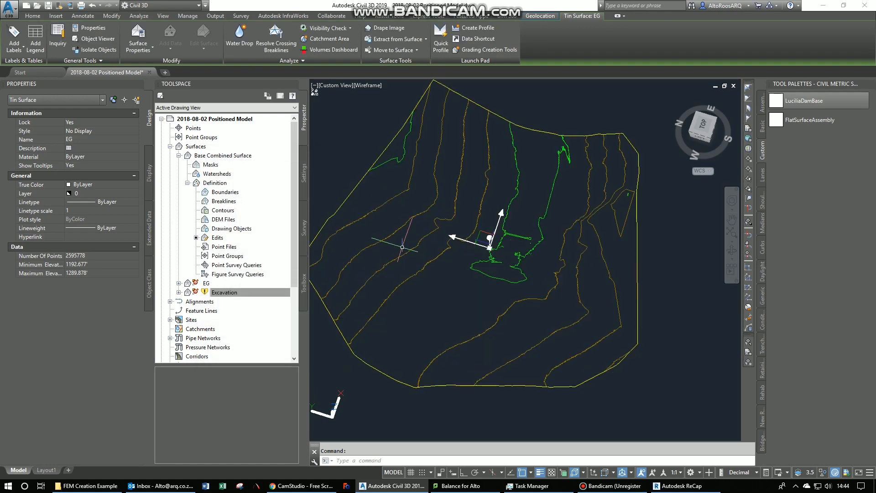
- Clear the selection and examine the combined surface's contours around the excavation at an angle and in top view
scroll(481, 246, up, 5)
shift+middle_drag(440, 238, 457, 330)
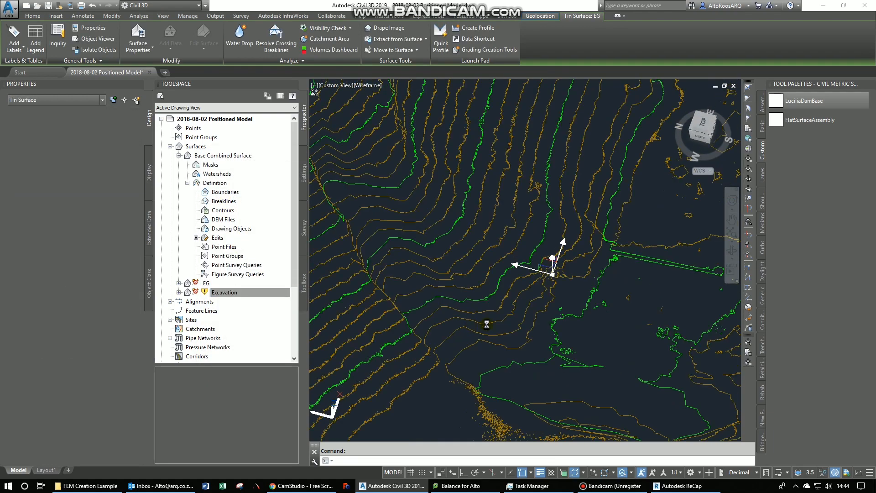
key(Escape)
middle_drag(481, 364, 507, 263)
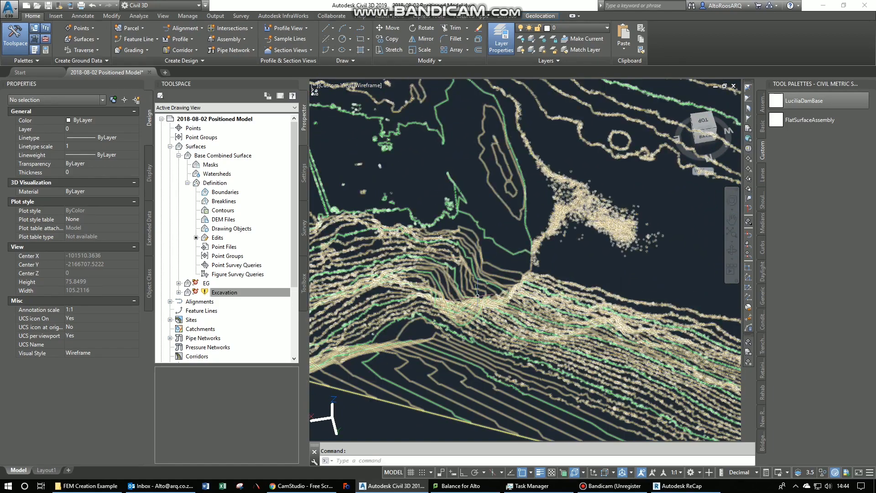
middle_drag(493, 210, 502, 399)
shift+middle_drag(454, 244, 629, 212)
click(703, 130)
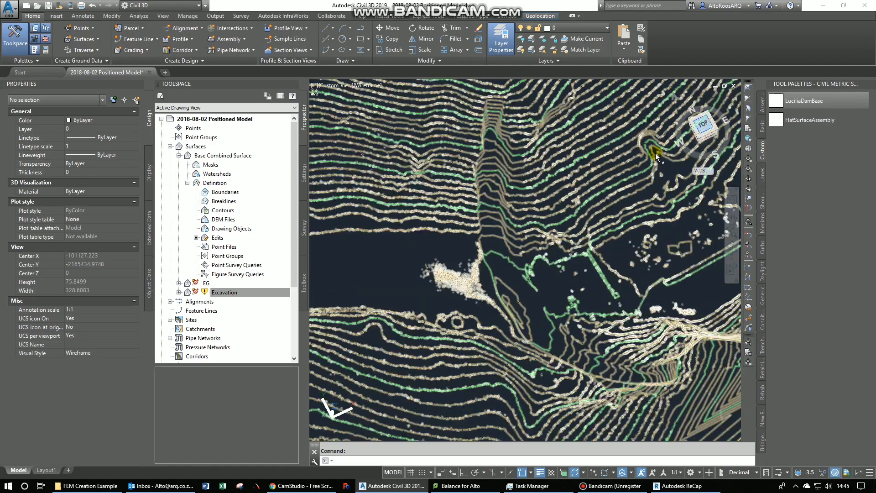
scroll(521, 252, up, 4)
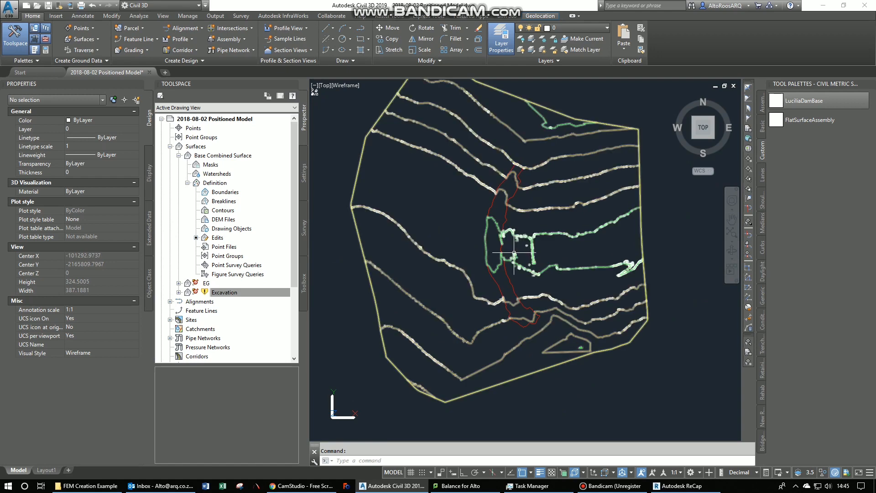
middle_drag(507, 237, 495, 265)
- Edit the Standard style of Base Combined Surface to show triangles and hide major and minor contours in plan view
click(215, 293)
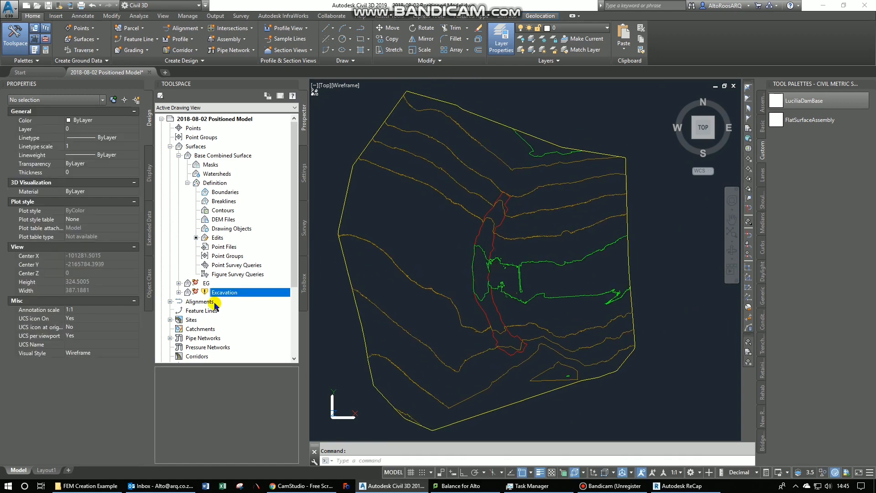
right_click(215, 156)
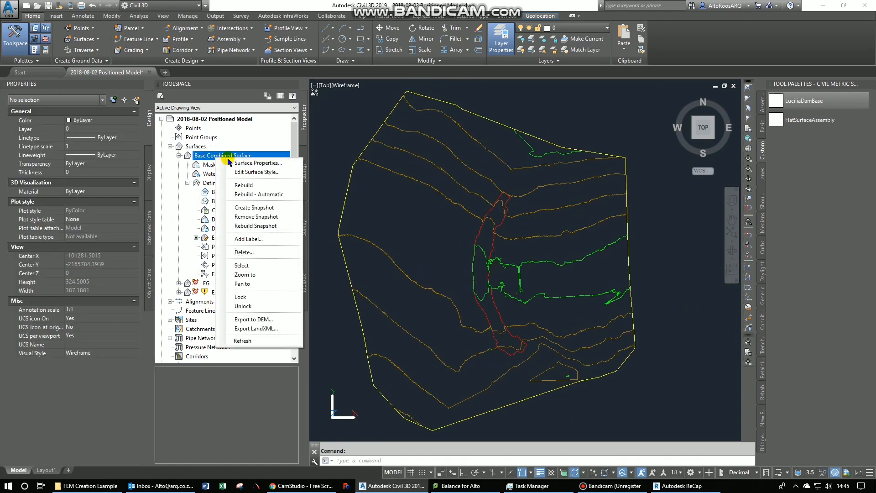
click(237, 172)
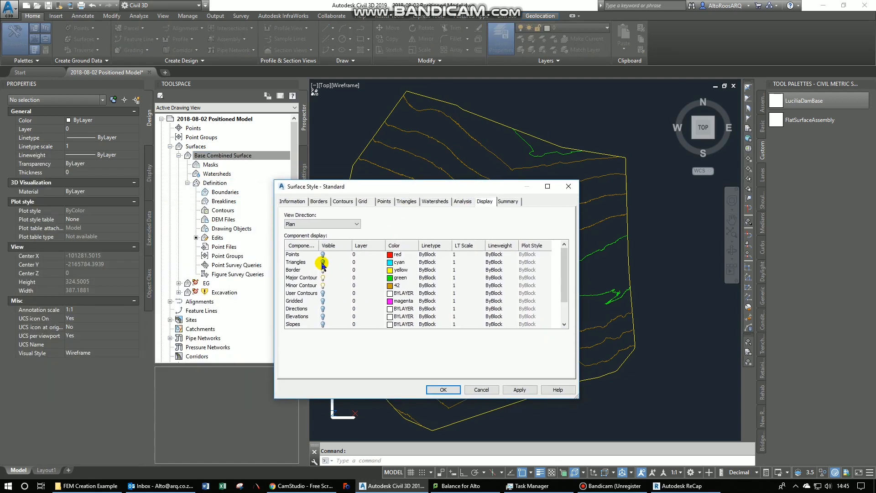
click(324, 263)
click(325, 285)
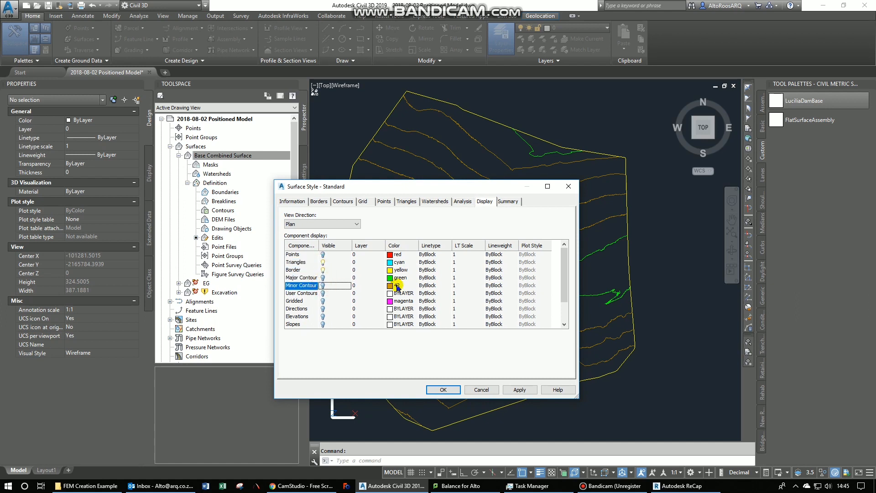
click(529, 394)
click(448, 390)
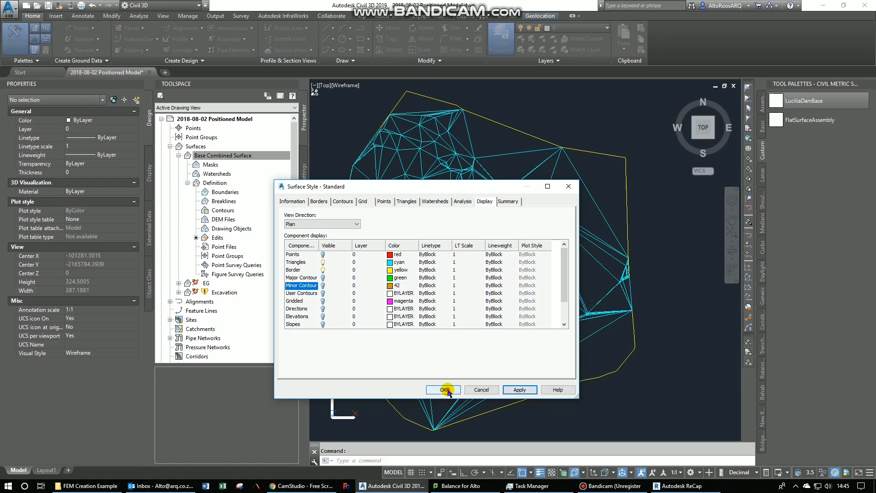
- Examine the combined surface's triangulation where the excavation strip meets the dense ground mesh on both sides
scroll(518, 313, up, 6)
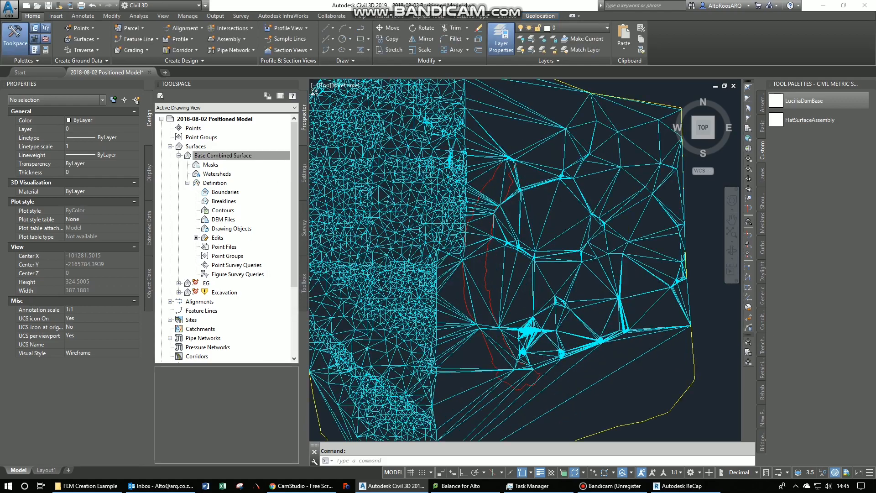
scroll(425, 303, up, 3)
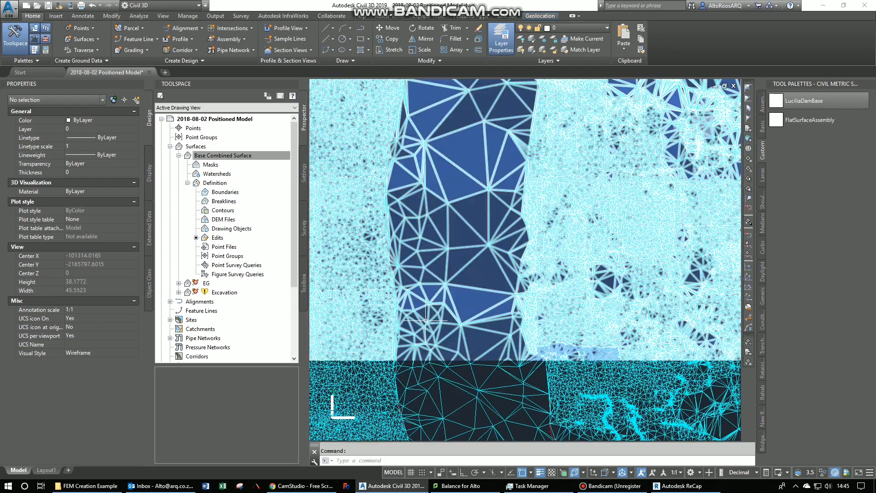
mouse_move(418, 311)
middle_down()
mouse_move(574, 360)
mouse_move(426, 397)
middle_up()
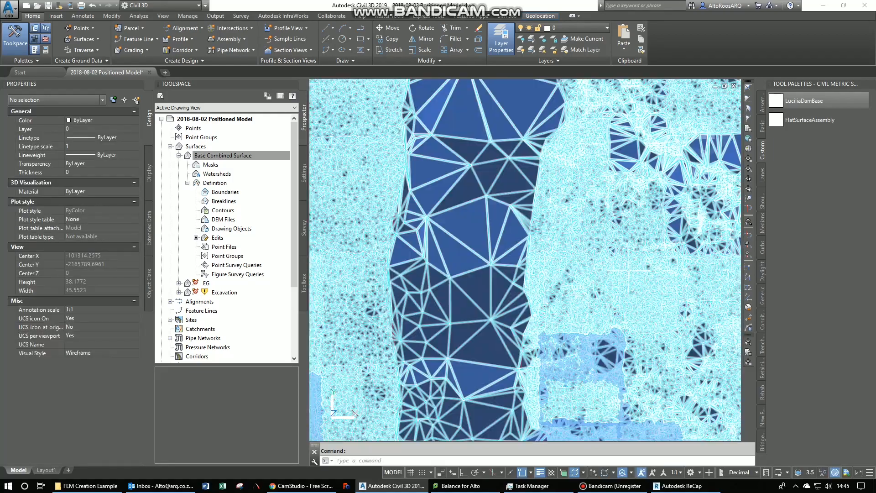
middle_drag(626, 277, 535, 262)
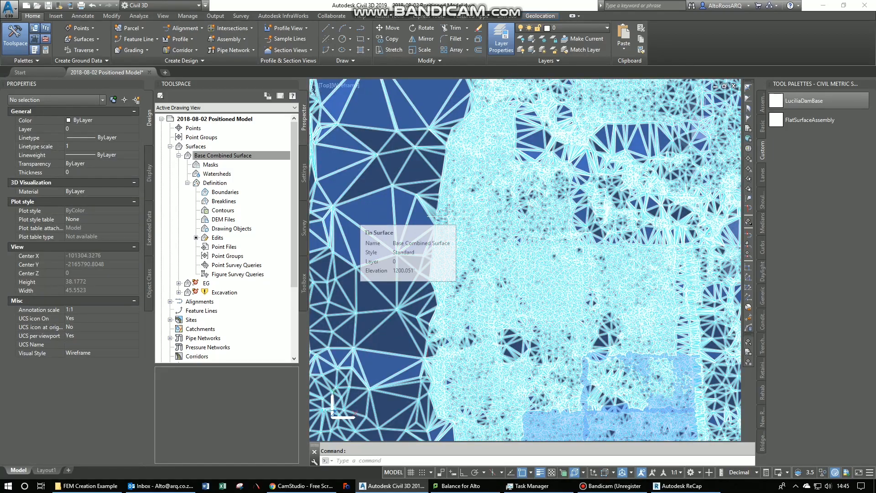
middle_drag(418, 326, 484, 298)
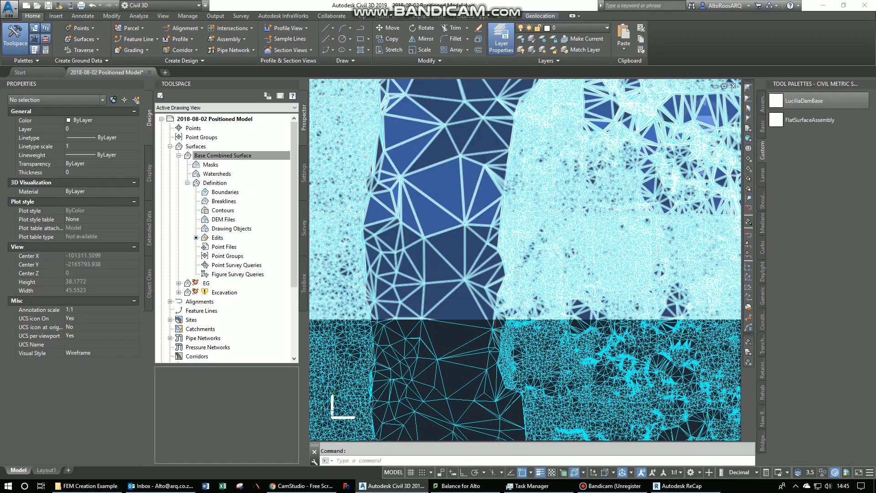
middle_drag(396, 281, 489, 310)
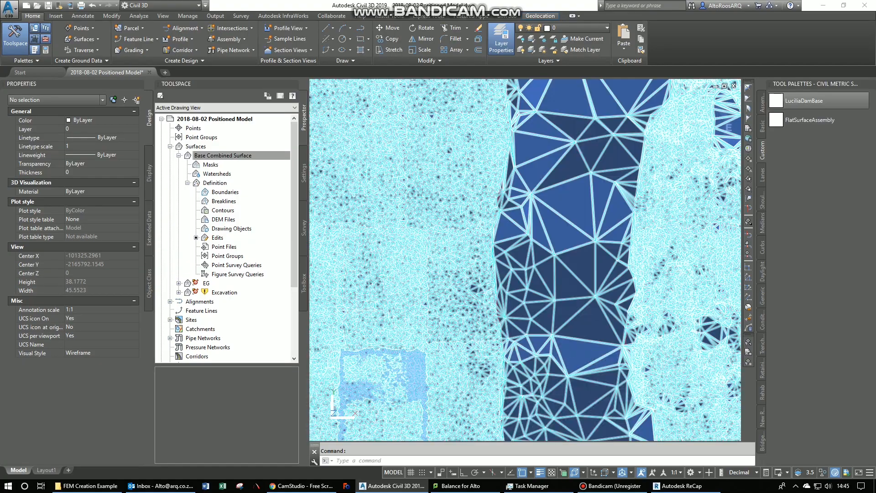
middle_drag(362, 301, 463, 247)
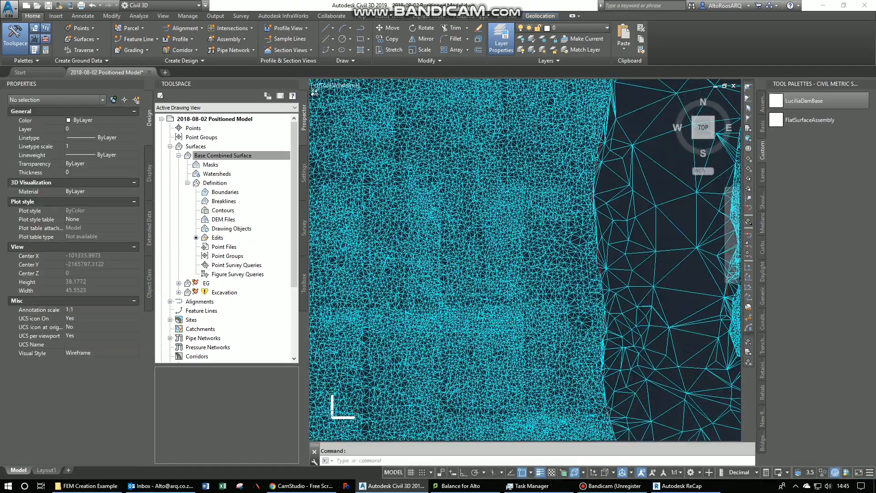
- Examine the combined surface's triangulation along the excavation strip's eastern edge and across the mesh further east
scroll(463, 247, down, 2)
scroll(553, 289, up, 6)
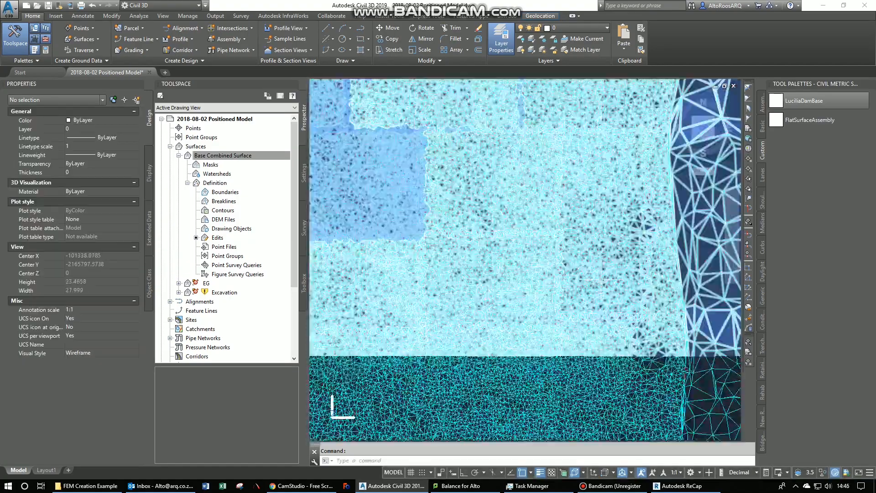
scroll(552, 290, up, 3)
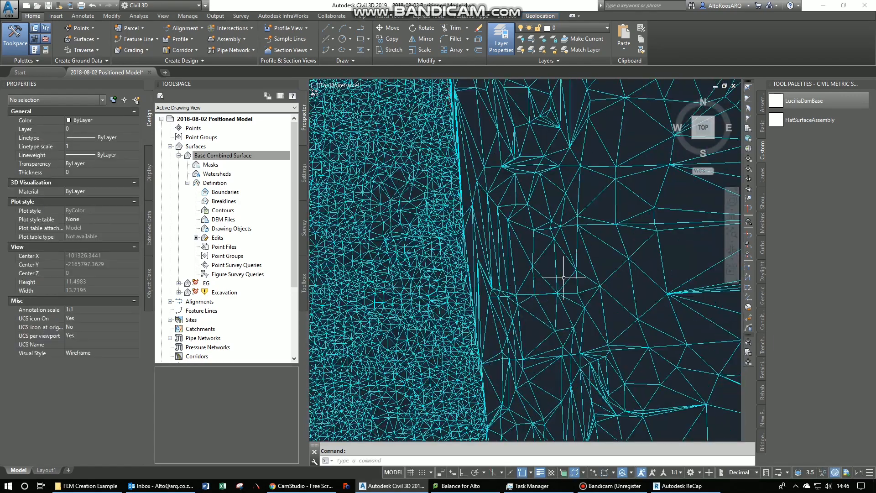
middle_drag(617, 277, 483, 323)
mouse_move(625, 318)
middle_down()
mouse_move(612, 325)
mouse_move(418, 313)
middle_up()
mouse_move(644, 302)
middle_down()
mouse_move(526, 284)
mouse_move(434, 284)
middle_up()
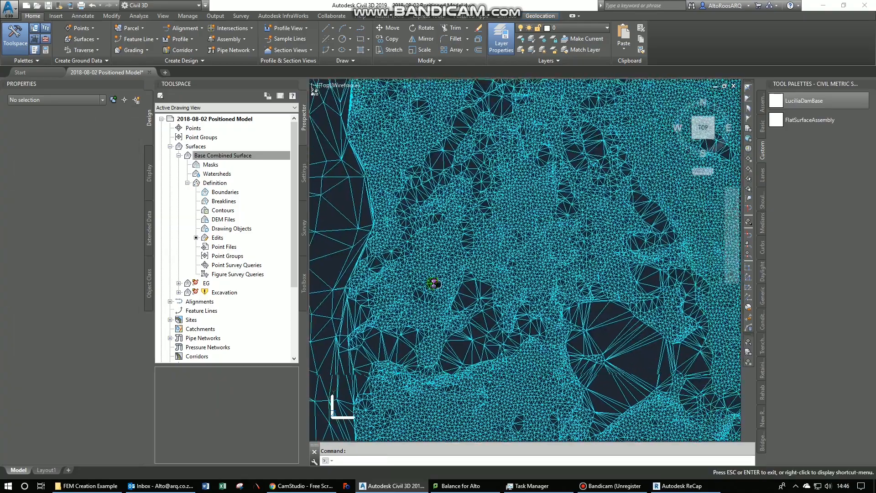
middle_drag(587, 256, 488, 261)
middle_drag(582, 269, 472, 276)
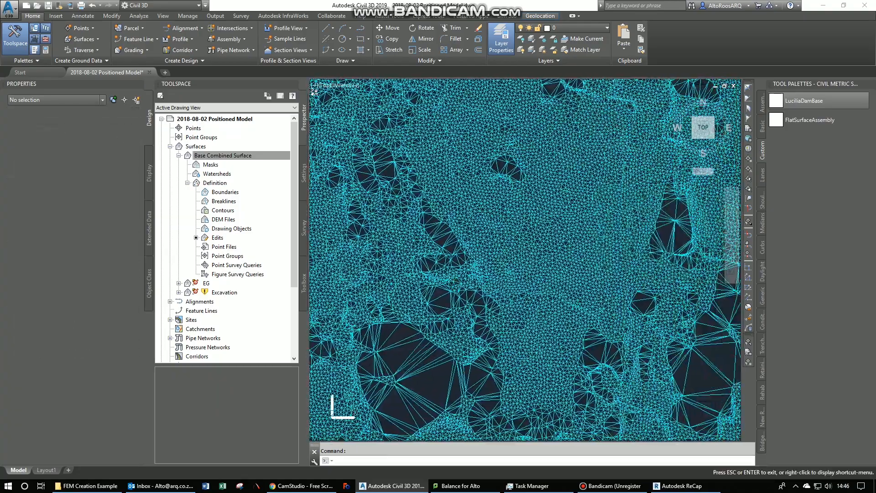
scroll(472, 276, down, 2)
scroll(474, 280, down, 5)
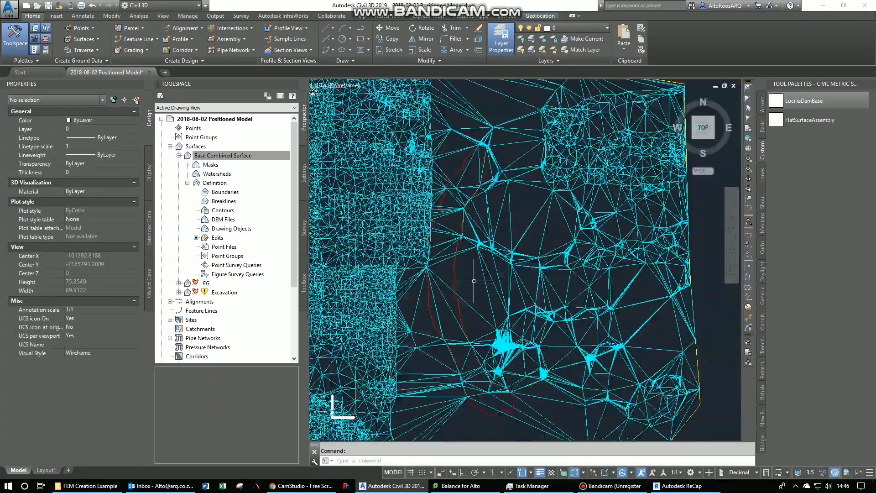
- Examine the combined surface at an angle and in top view, including the mesh density around the excavation outline
mouse_move(507, 296)
shift+middle_down()
mouse_move(475, 327)
mouse_move(510, 318)
shift+middle_up()
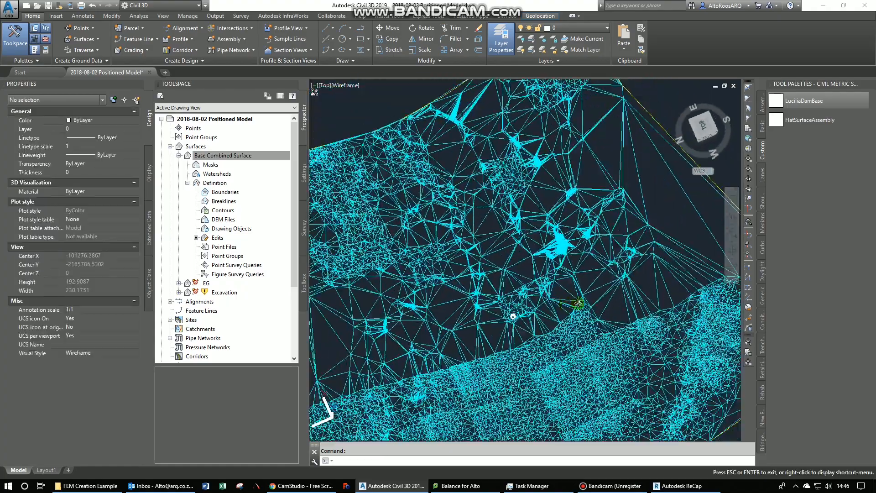
shift+middle_drag(579, 303, 641, 291)
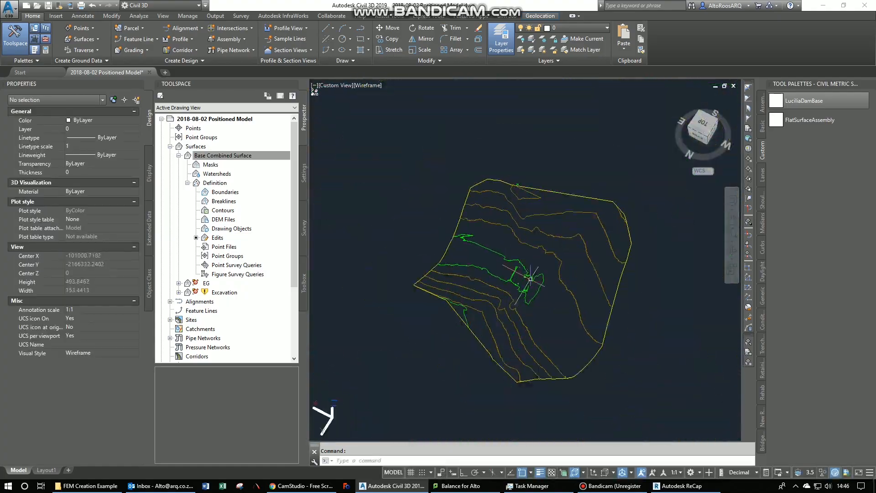
click(701, 132)
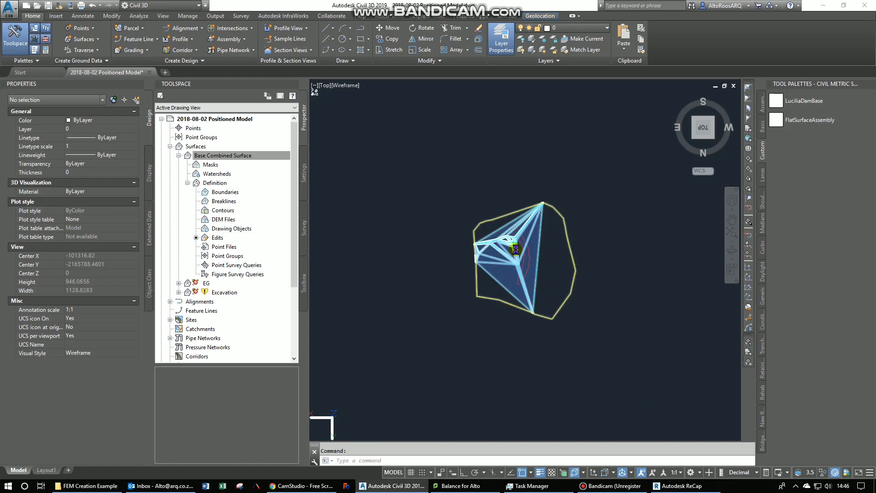
scroll(525, 266, up, 8)
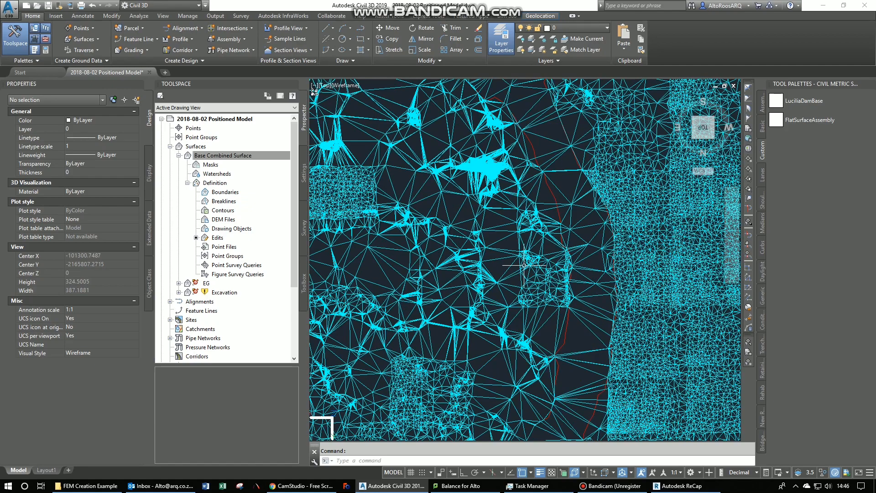
scroll(521, 274, up, 5)
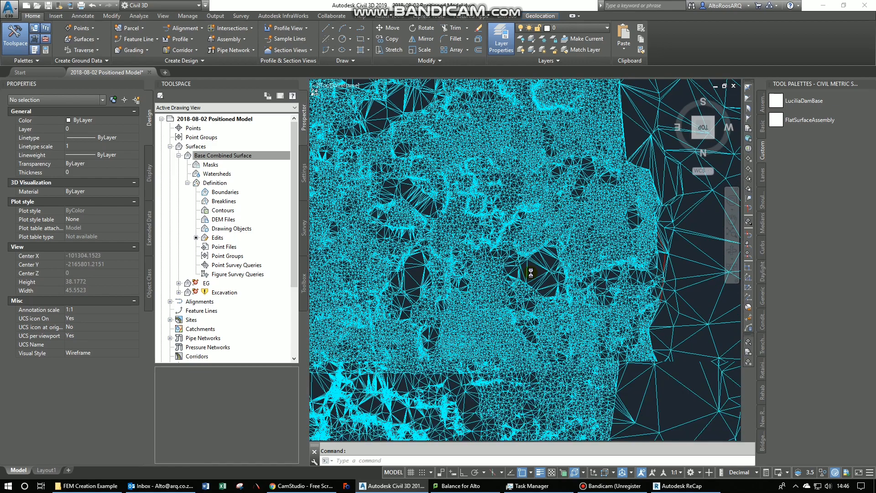
scroll(520, 273, down, 12)
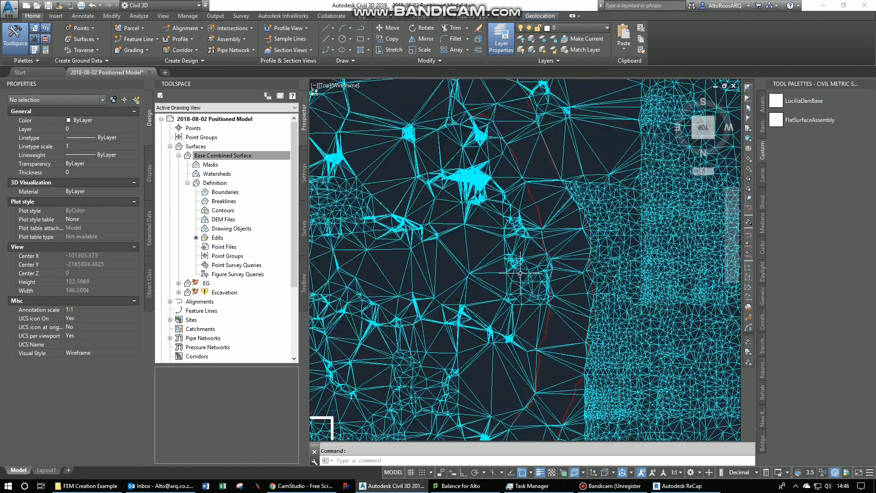
scroll(521, 274, down, 3)
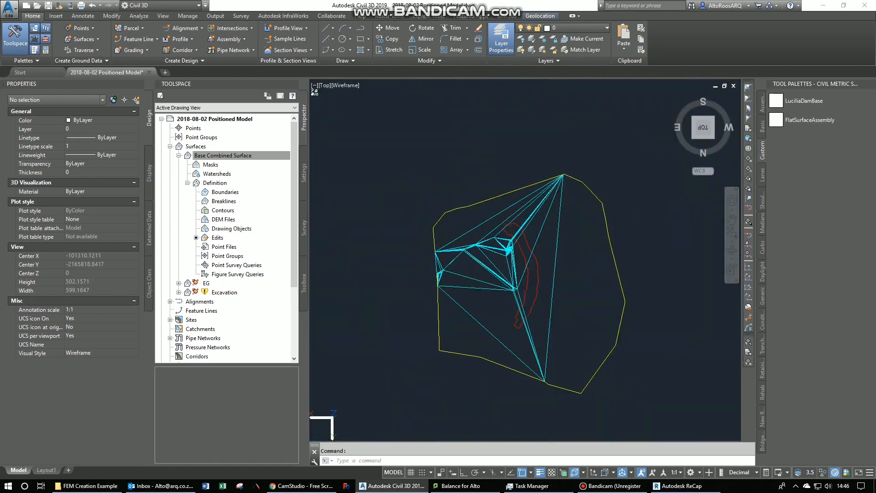
scroll(527, 251, up, 10)
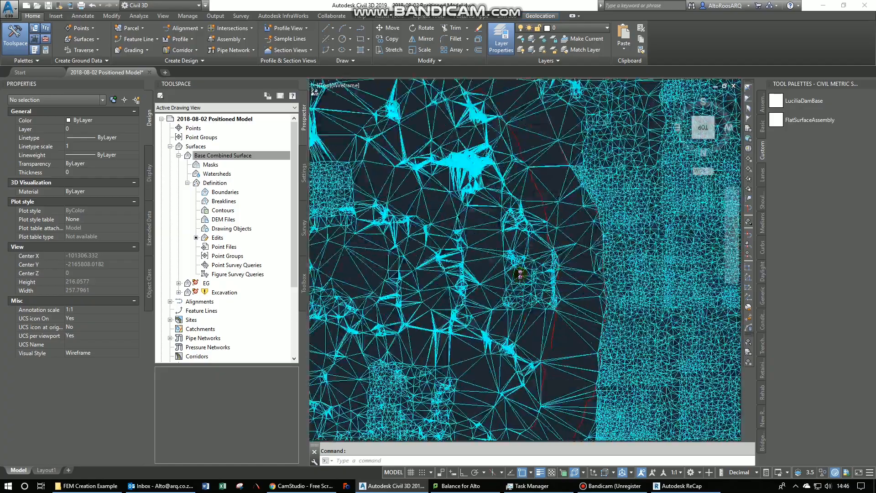
scroll(463, 274, up, 5)
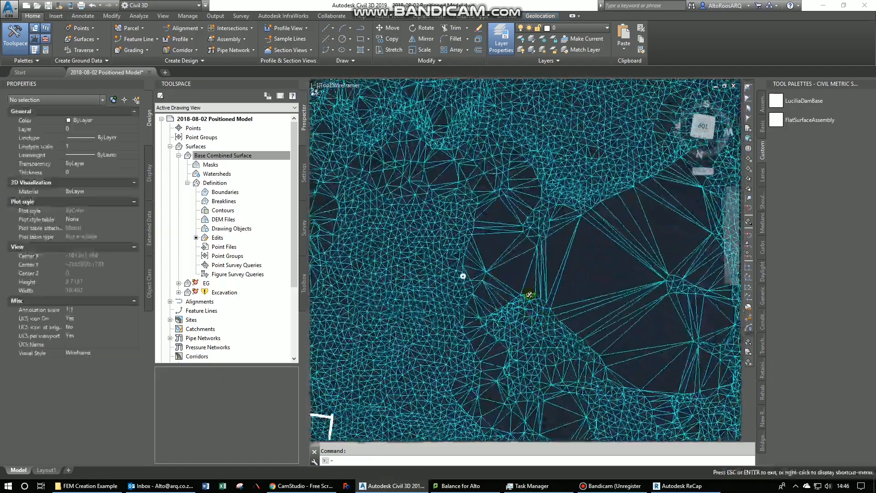
shift+middle_drag(464, 274, 465, 274)
shift+middle_drag(437, 202, 284, 325)
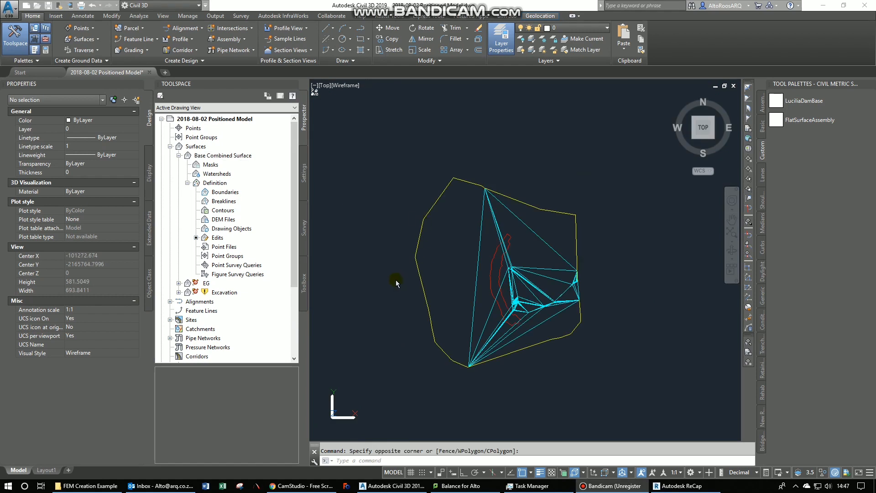
- Edit the Standard style of Base Combined Surface to hide triangles in plan view
click(396, 280)
middle_drag(438, 260, 437, 279)
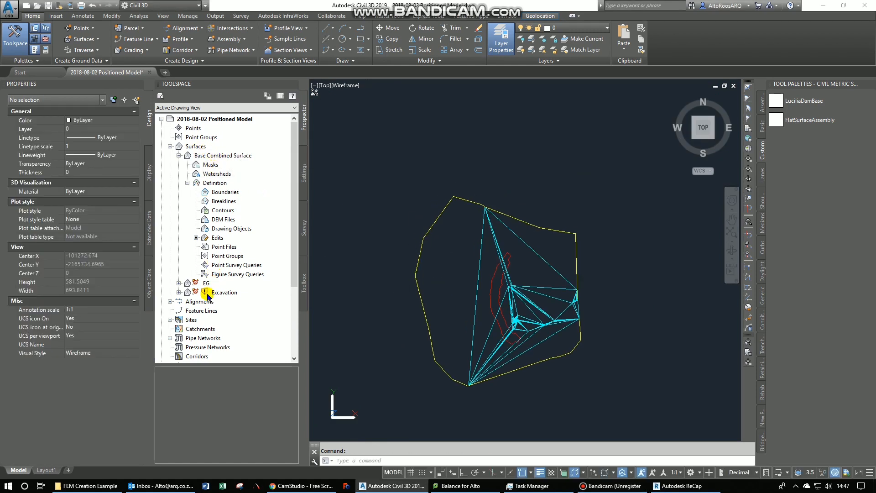
right_click(214, 157)
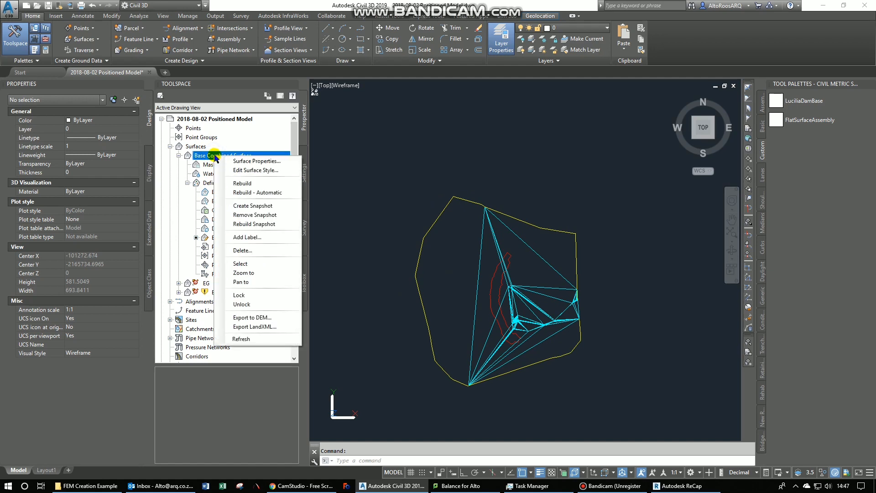
click(242, 170)
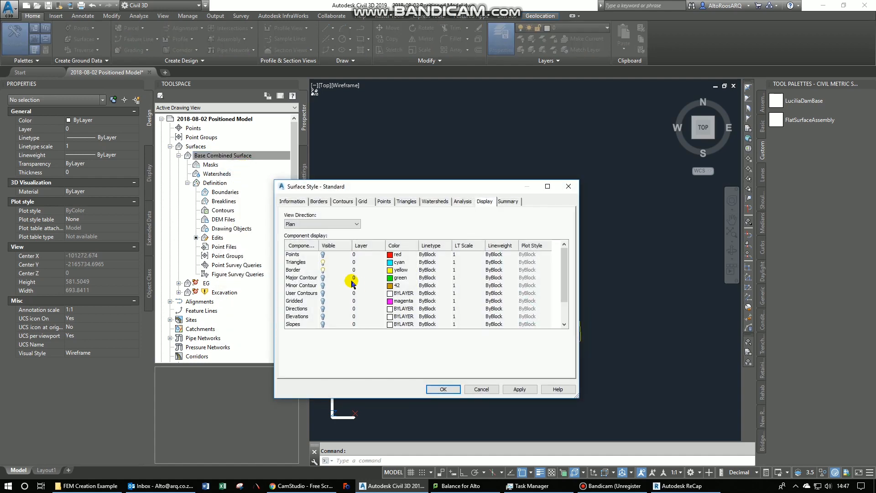
click(322, 262)
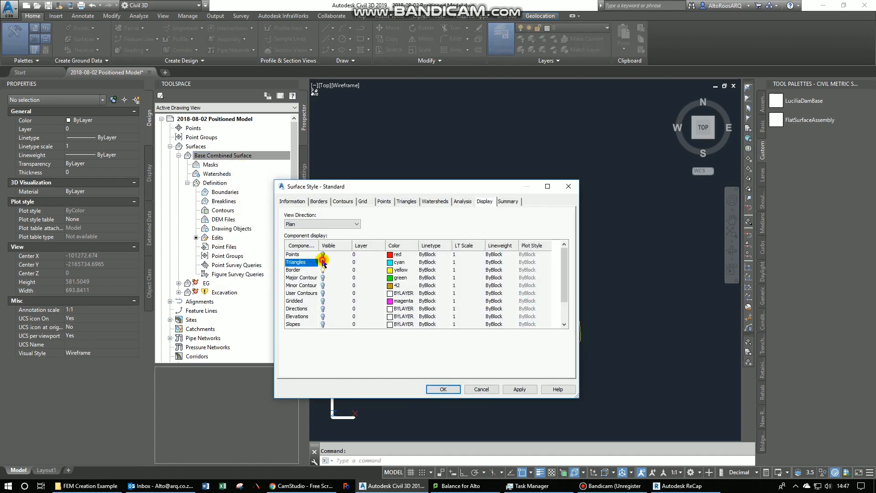
click(515, 389)
click(430, 387)
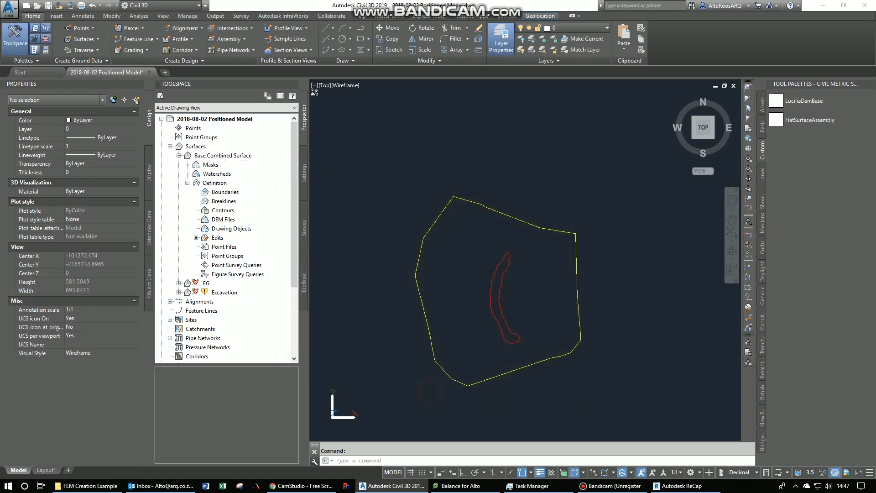
- Select the red excavation outline polyline and the Base Combined Surface border in turn to tell them apart, and clear the selection
scroll(506, 303, up, 3)
middle_drag(506, 302, 481, 261)
click(486, 294)
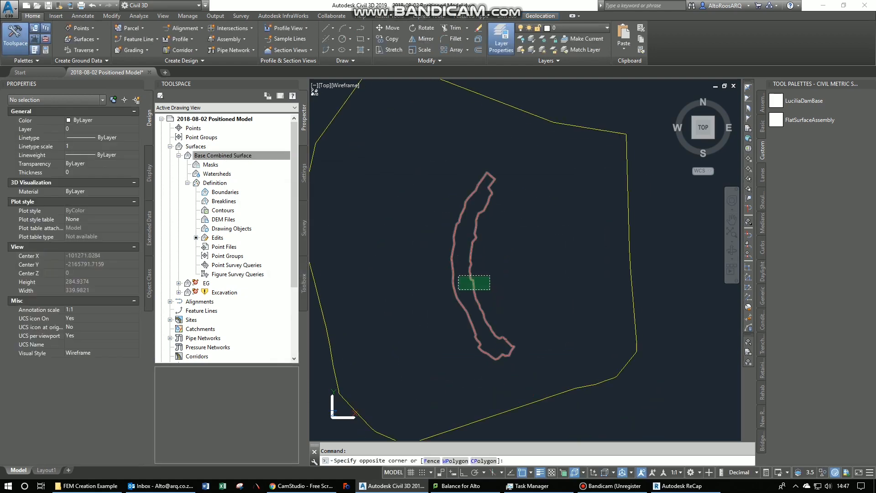
click(462, 275)
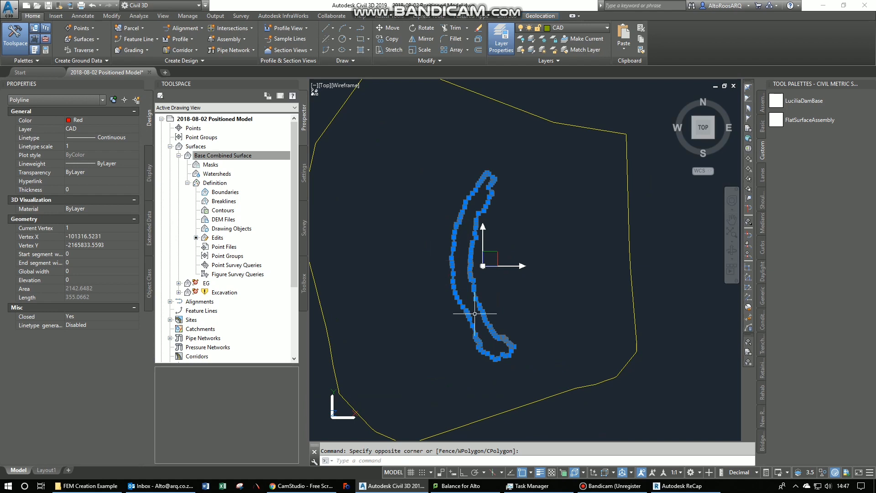
key(Escape)
click(649, 274)
click(599, 251)
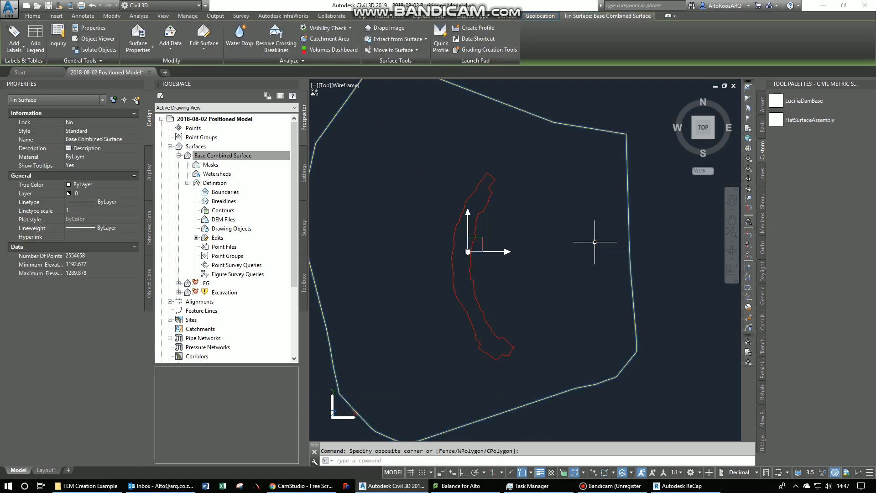
click(223, 158)
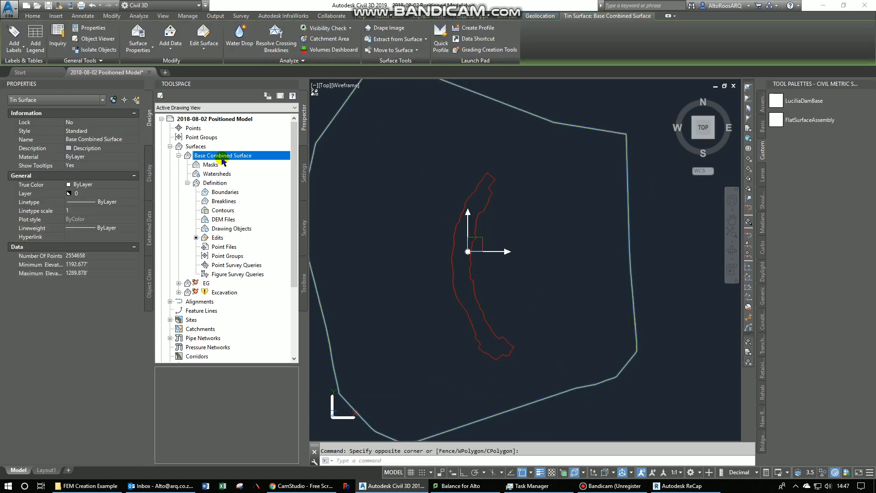
key(Escape)
- Reselect the closed red excavation outline on layer CAD to check its extent, and clear the selection
scroll(480, 279, up, 2)
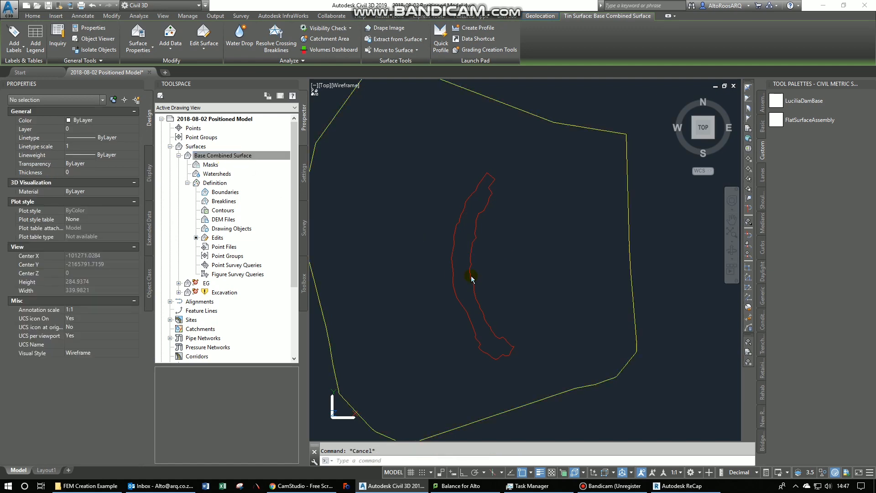
scroll(503, 298, down, 2)
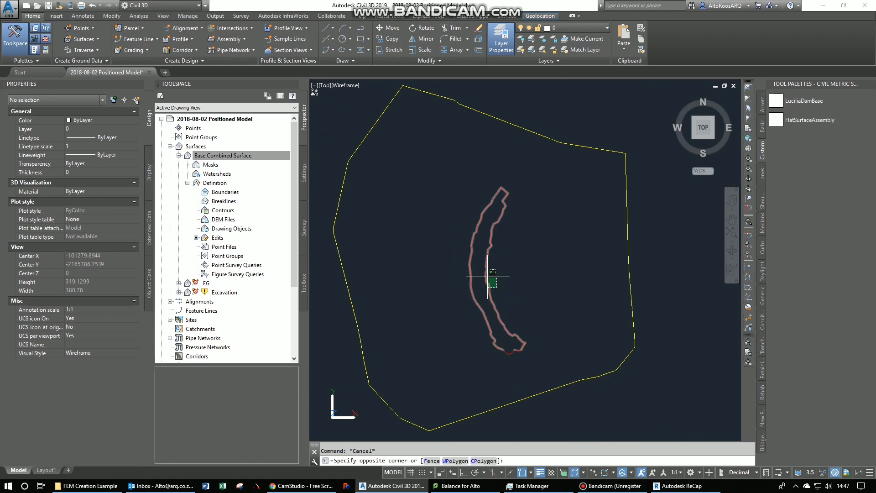
click(493, 285)
click(233, 157)
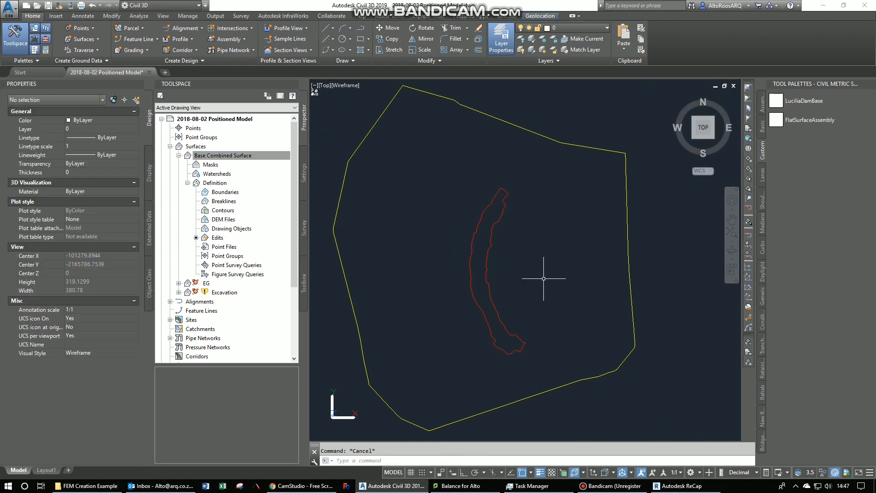
click(482, 272)
click(482, 265)
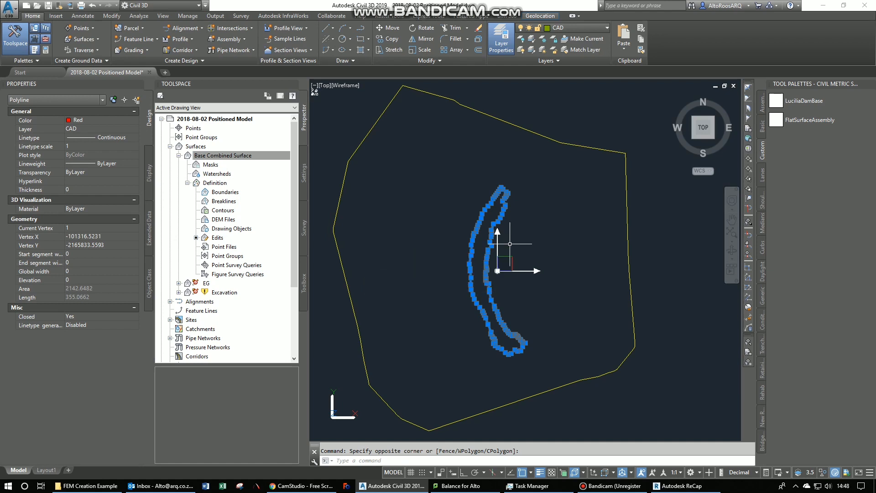
key(Escape)
scroll(511, 263, up, 3)
scroll(511, 263, down, 3)
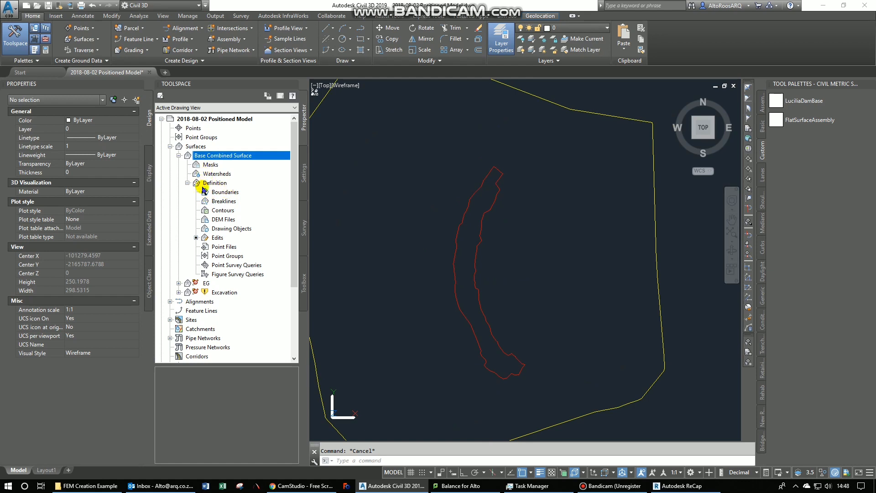
- Add an Outer boundary named Outer to Base Combined Surface from the red excavation polyline, with non-destructive breakline and 1.000' mid-ordinate distance
right_click(221, 192)
click(229, 201)
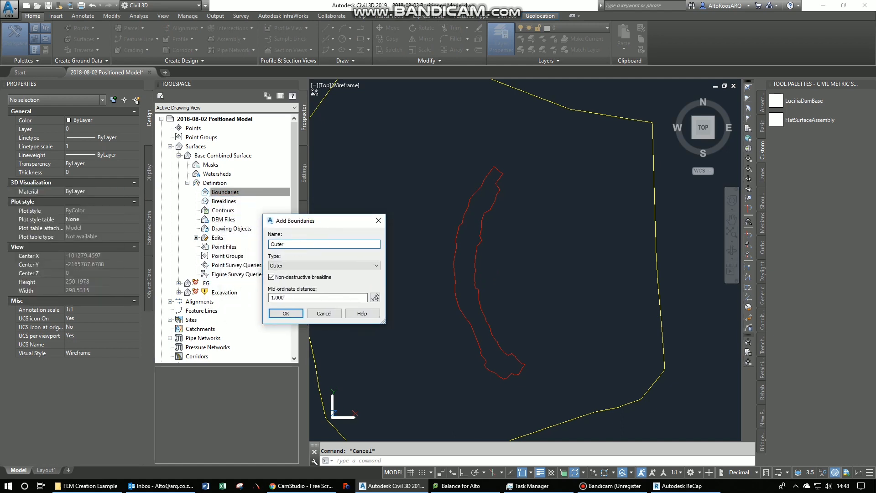
click(284, 313)
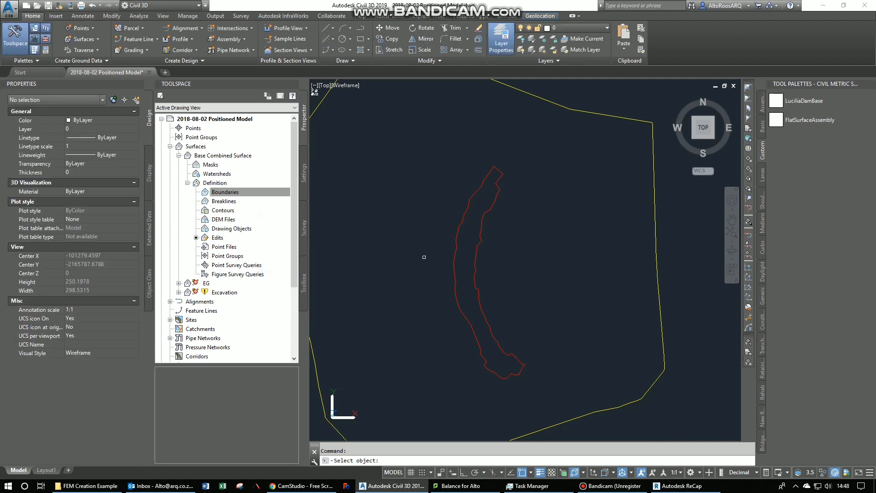
click(457, 234)
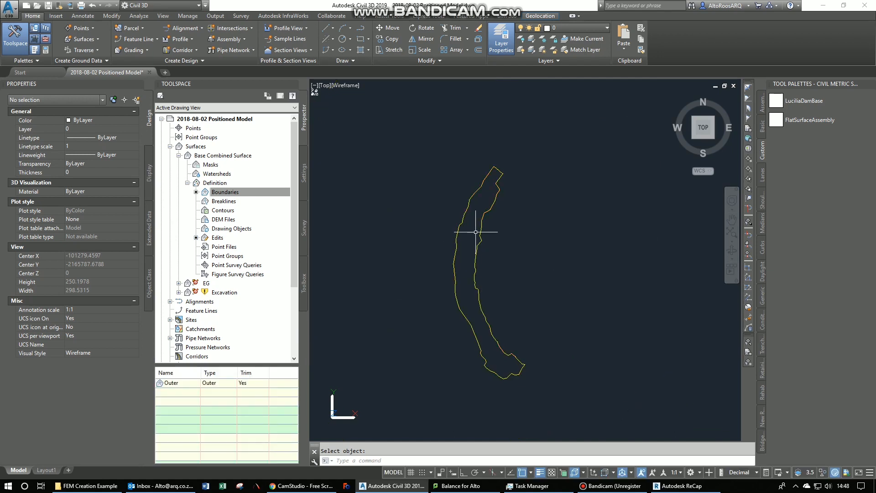
click(231, 193)
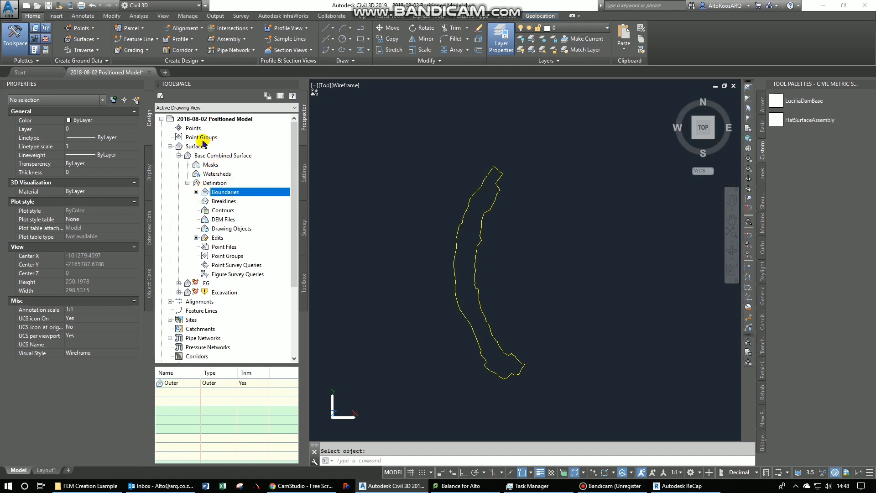
click(379, 164)
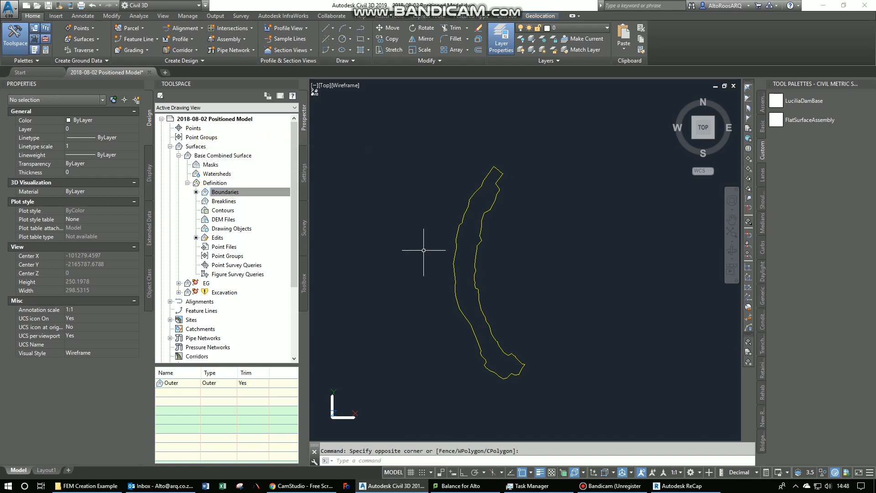
key(Escape)
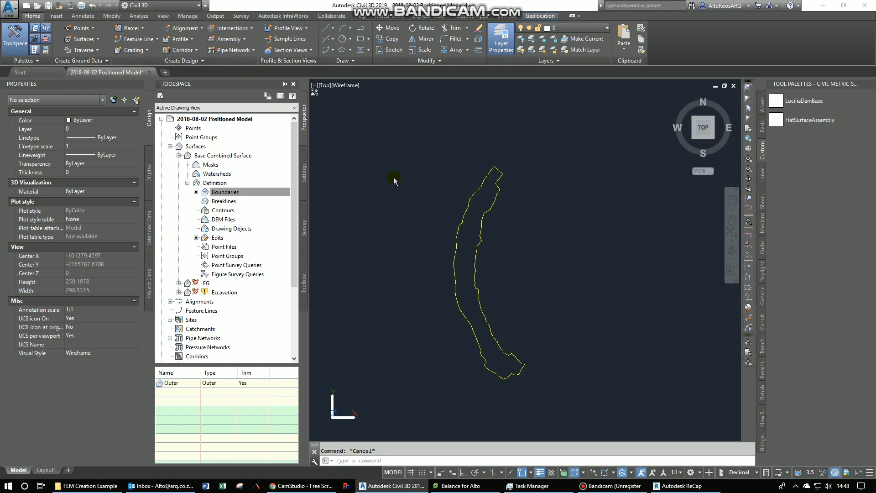
- Set the point creation settings to prompt for elevations and descriptions as Automatic
click(93, 28)
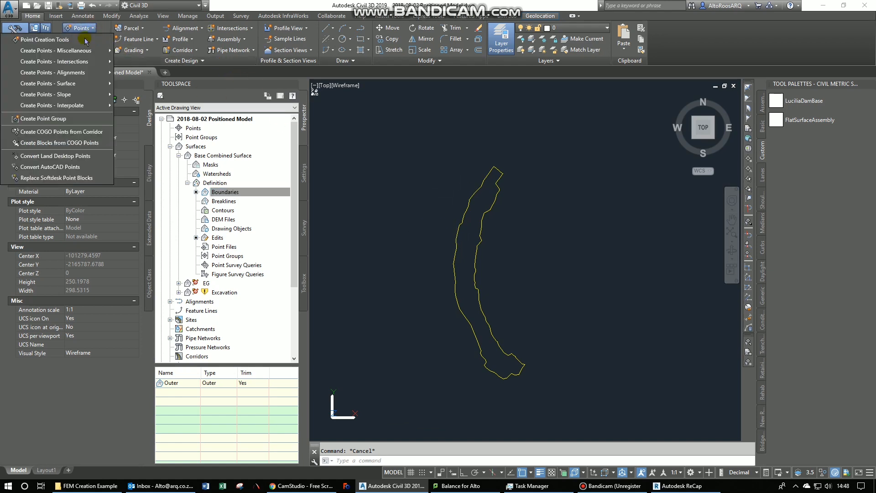
click(86, 40)
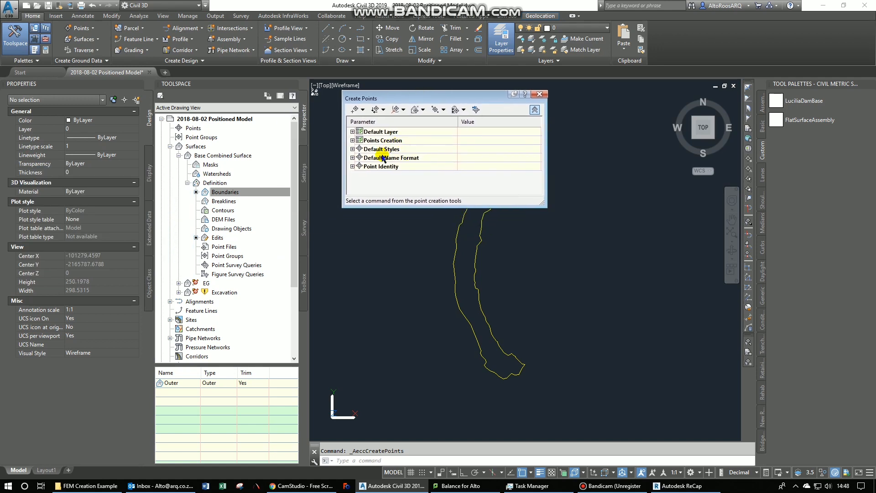
click(352, 140)
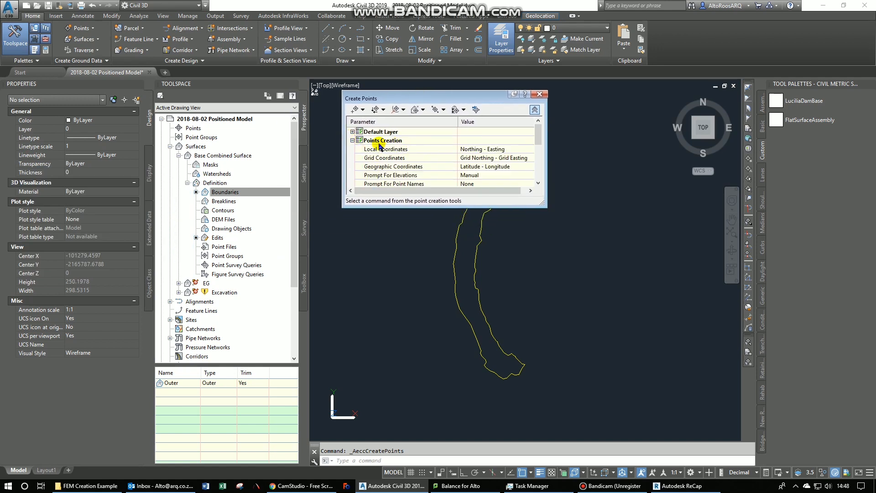
drag(546, 209, 589, 287)
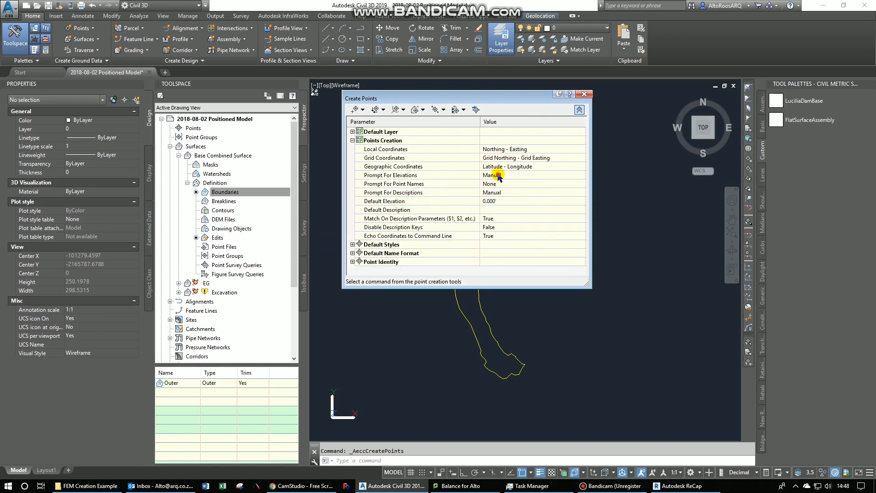
click(499, 177)
click(501, 176)
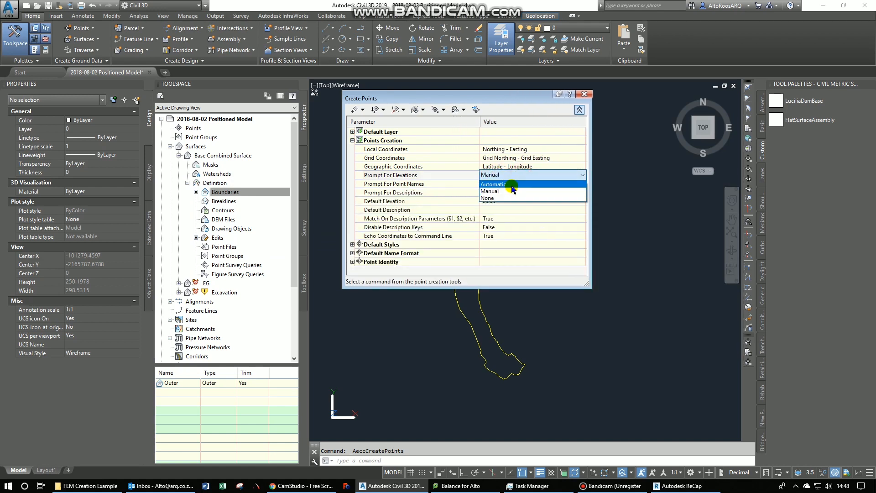
click(511, 185)
click(505, 194)
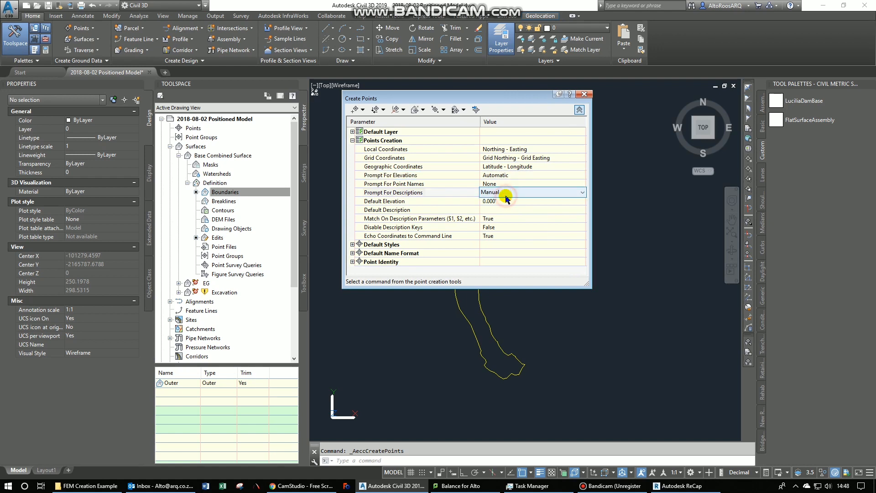
click(506, 193)
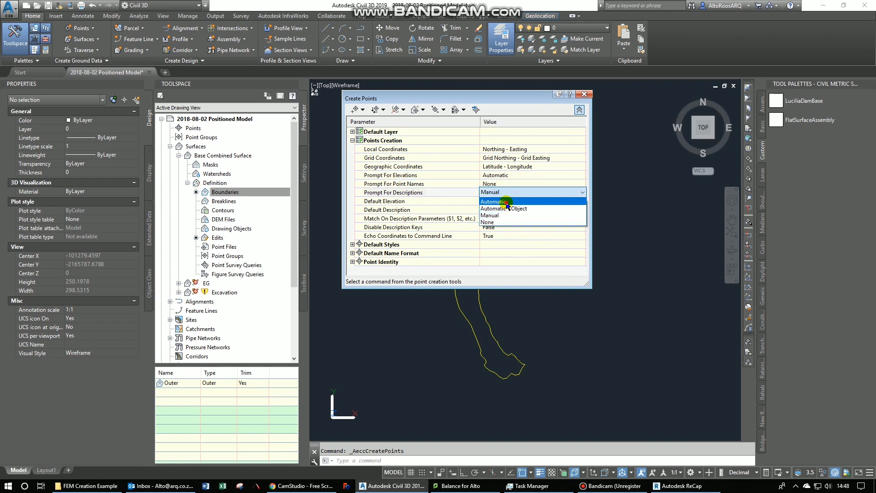
click(507, 203)
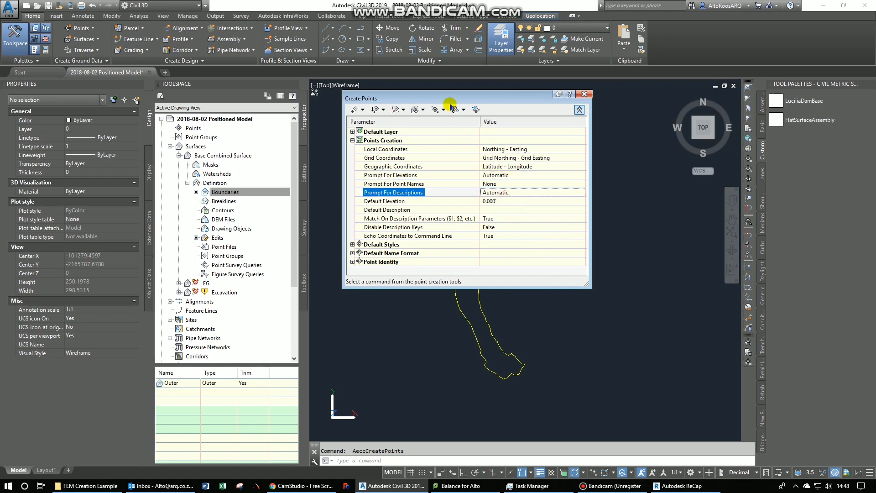
- Start creating points On Grid and choose Base Combined Surface as the source surface
drag(446, 98, 410, 137)
click(407, 148)
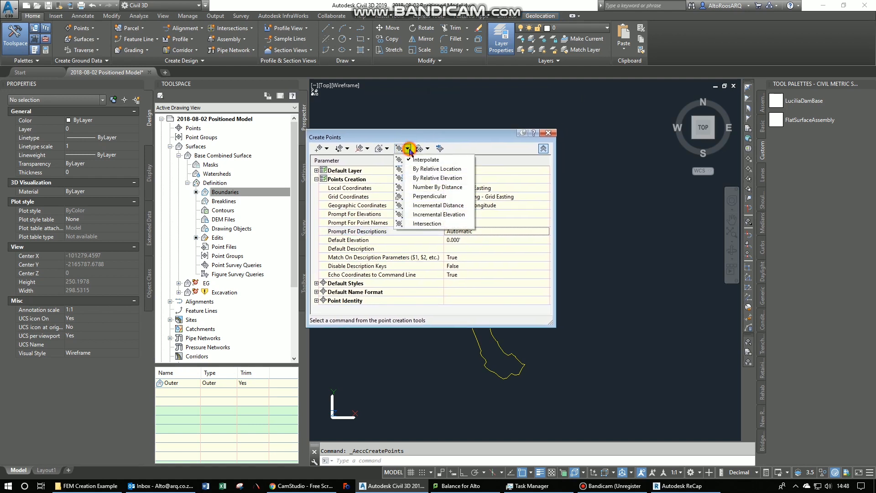
click(387, 149)
click(387, 149)
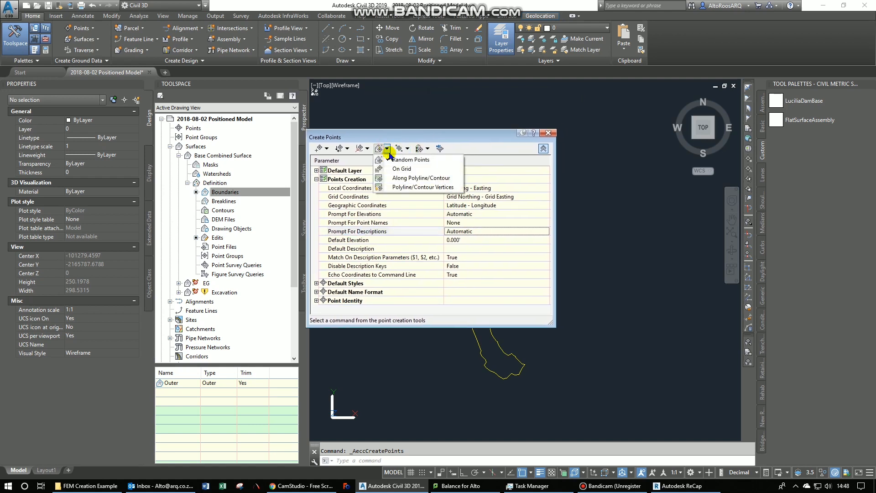
click(414, 170)
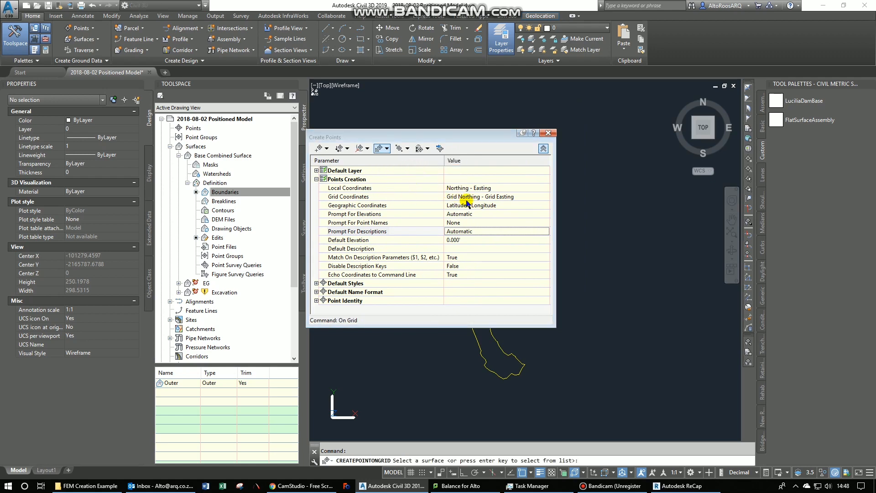
click(434, 133)
drag(429, 138, 213, 125)
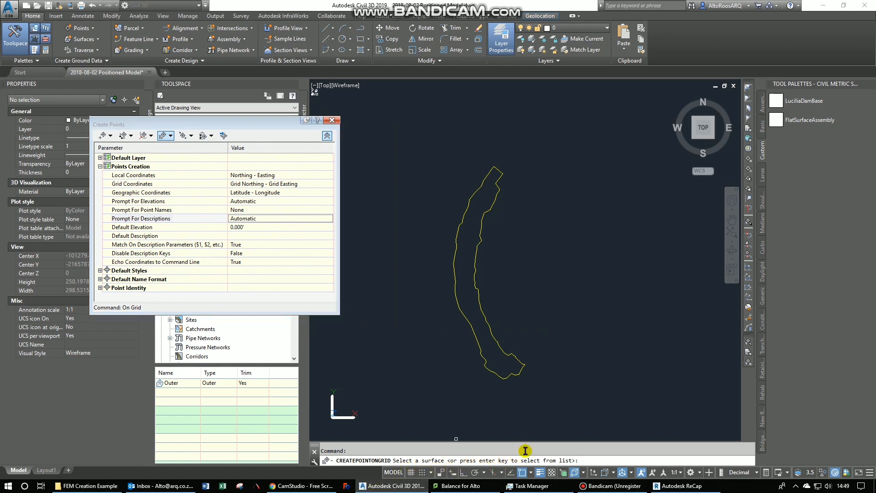
click(487, 371)
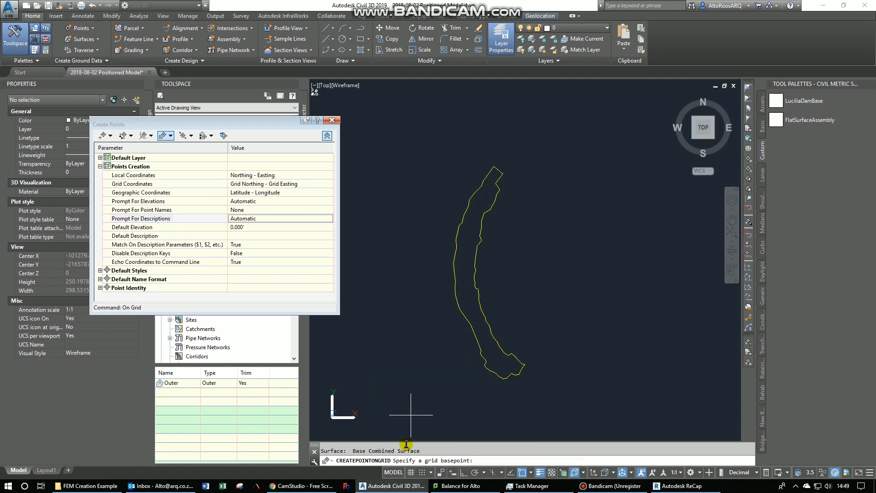
- Generate an unrotated point grid with X and Y spacing of 2 around the whole excavation outline, and end point creation
click(429, 395)
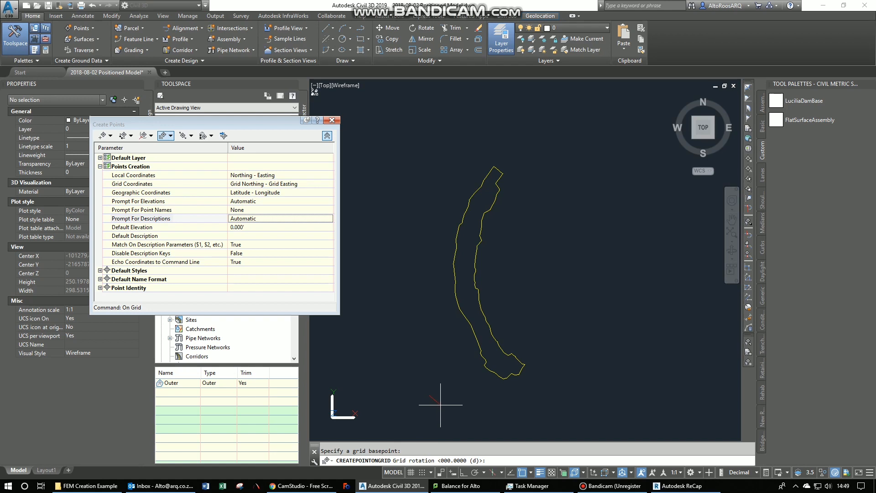
click(574, 388)
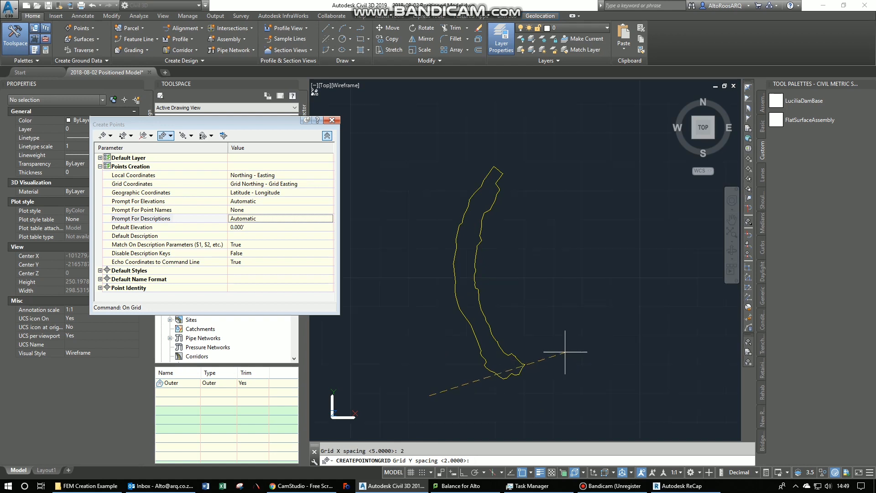
key(Return)
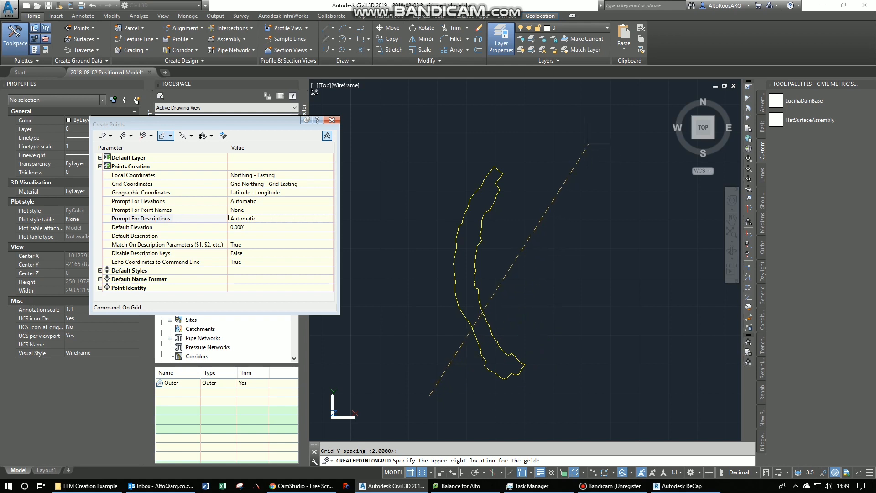
click(573, 143)
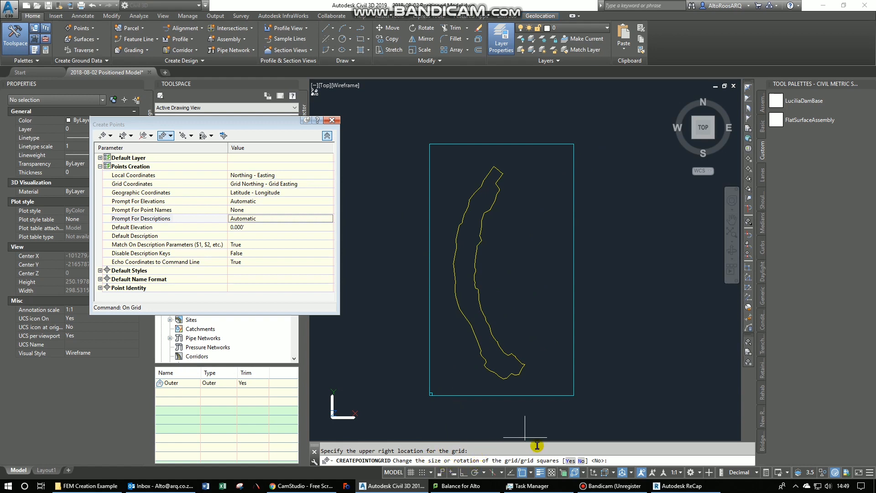
click(581, 461)
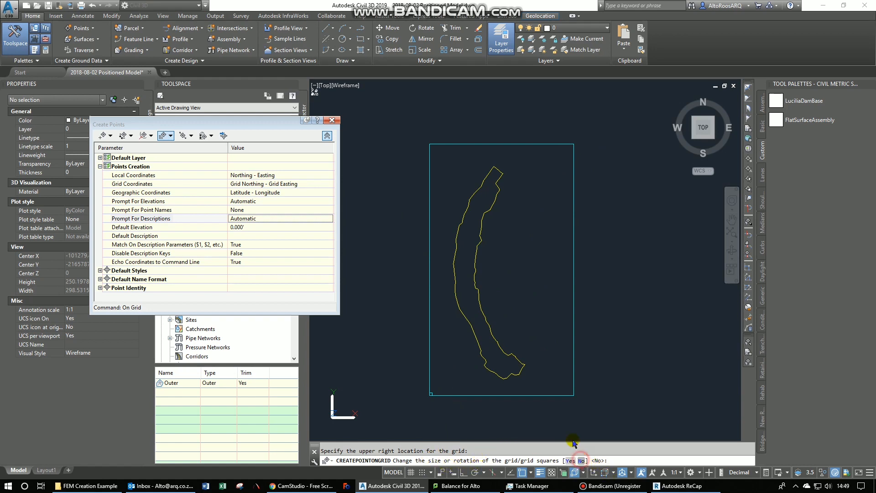
text(N)
key(Return)
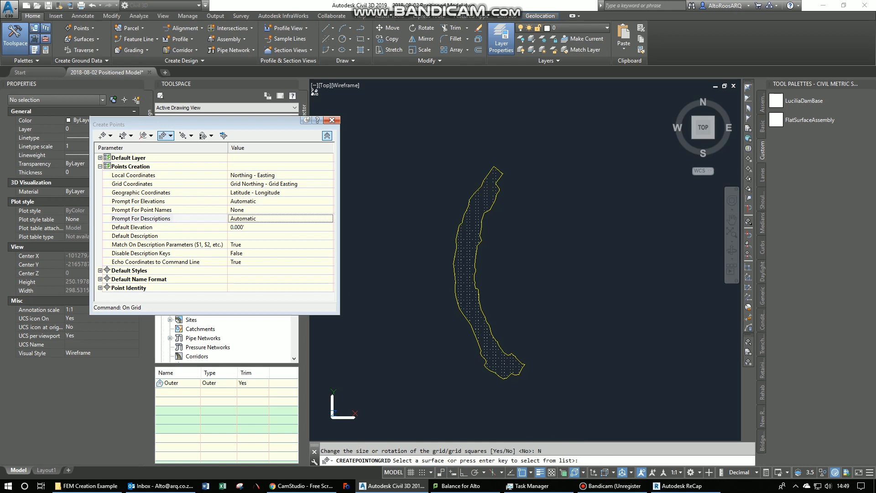
key(Return)
click(470, 296)
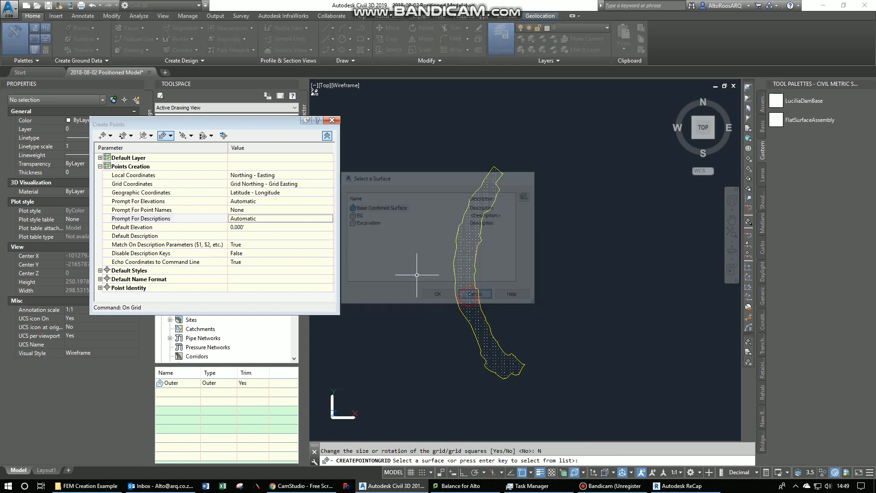
click(331, 121)
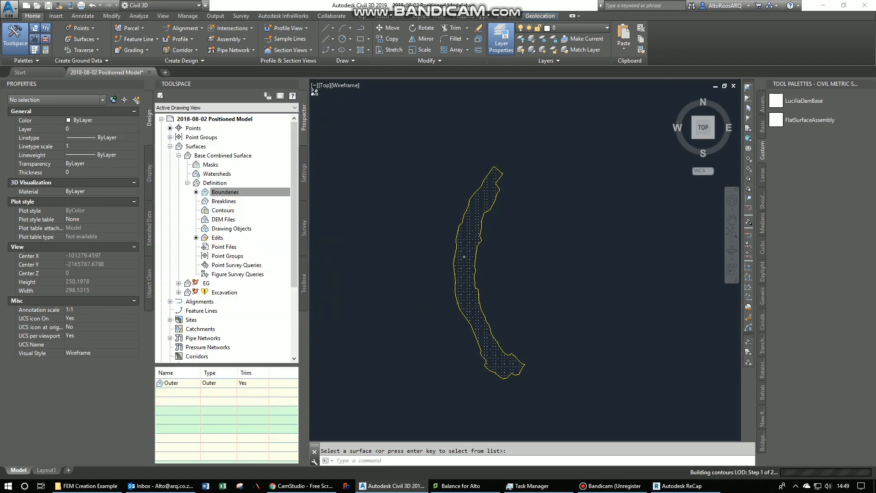
- Select a single grid point inside the surface to examine its elevation and properties, and clear the selection
scroll(469, 254, up, 8)
scroll(458, 256, up, 5)
click(432, 230)
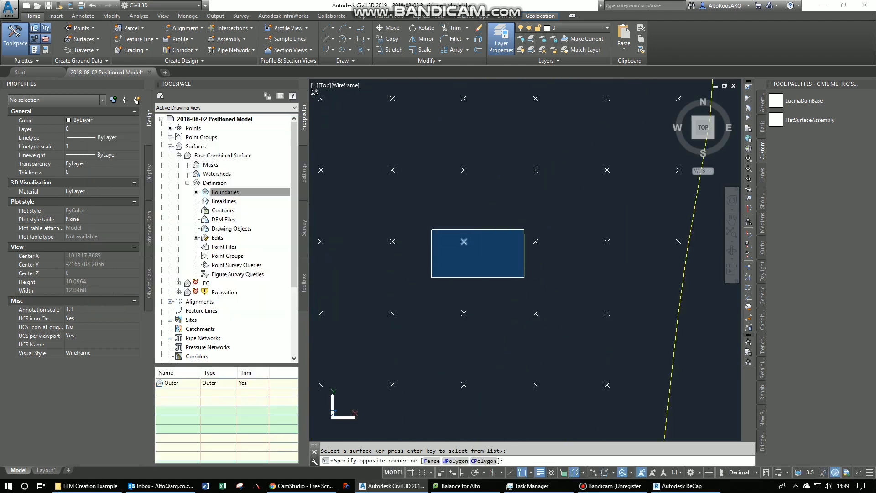
click(525, 269)
scroll(525, 256, down, 10)
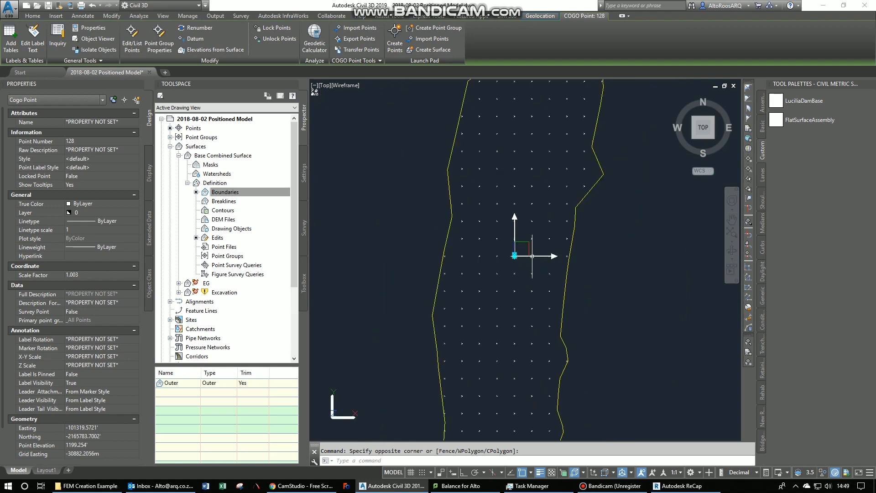
mouse_move(593, 252)
middle_down()
mouse_move(547, 338)
mouse_move(542, 251)
middle_up()
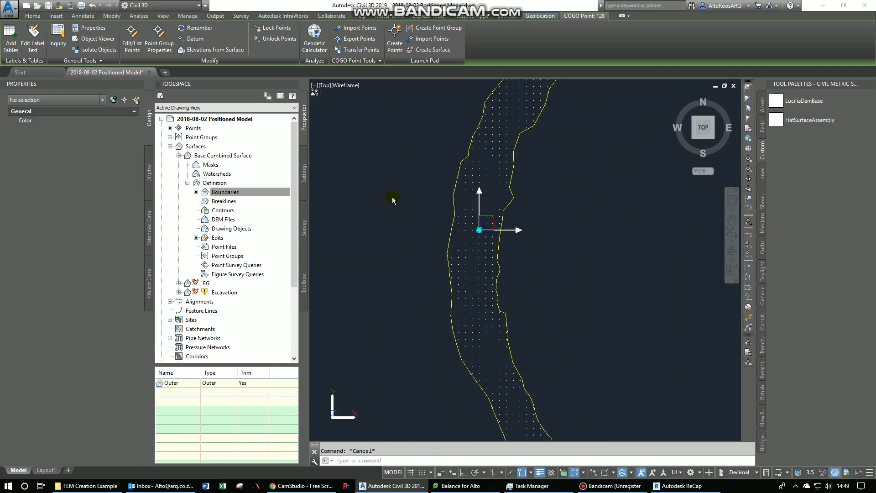
key(Escape)
- Select a block of grid points midway along the outline and create a point group named Foundation 2m Grid
click(170, 137)
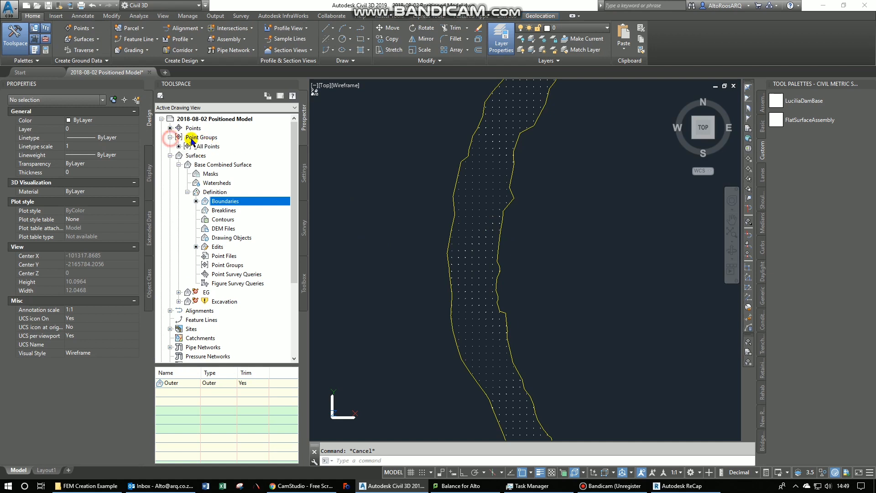
click(204, 138)
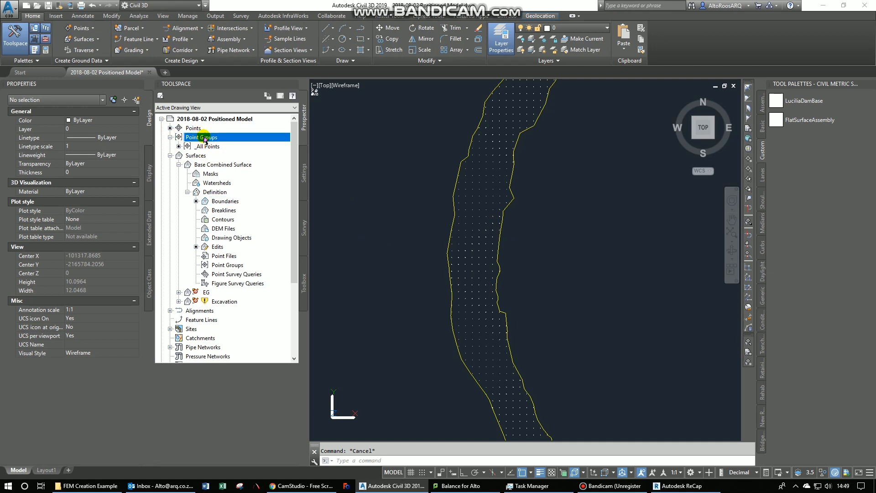
click(422, 205)
click(587, 333)
click(224, 138)
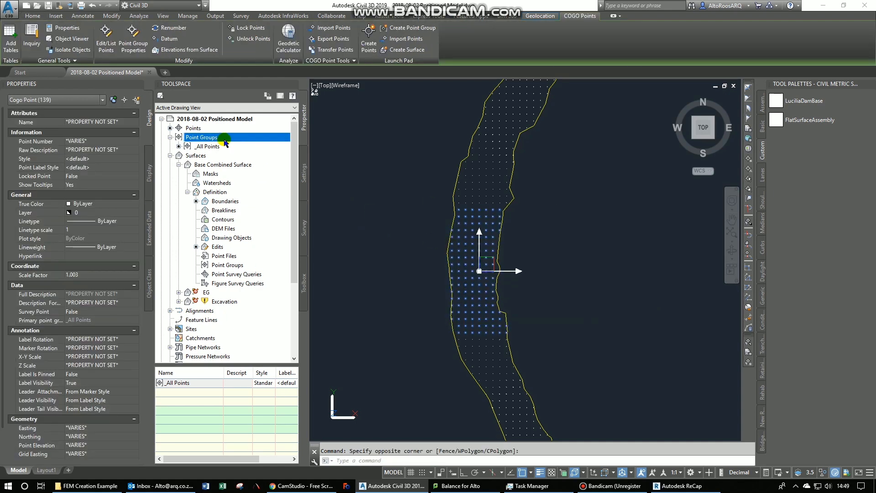
right_click(212, 140)
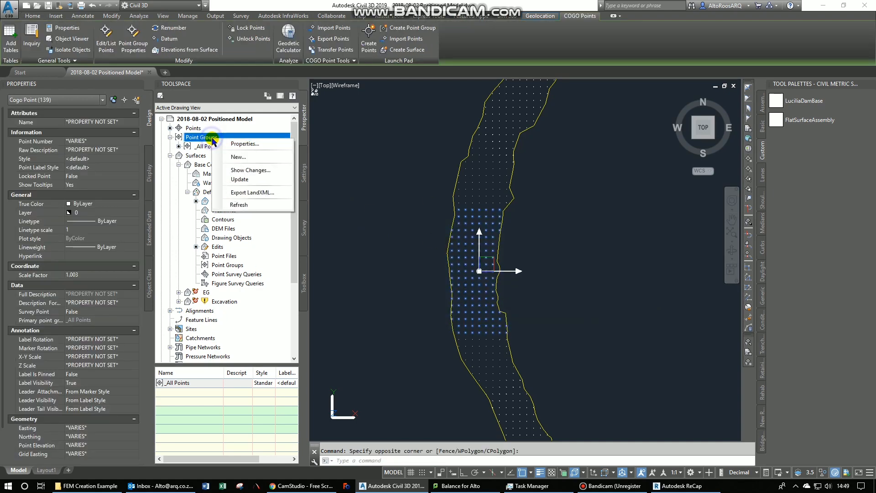
click(243, 158)
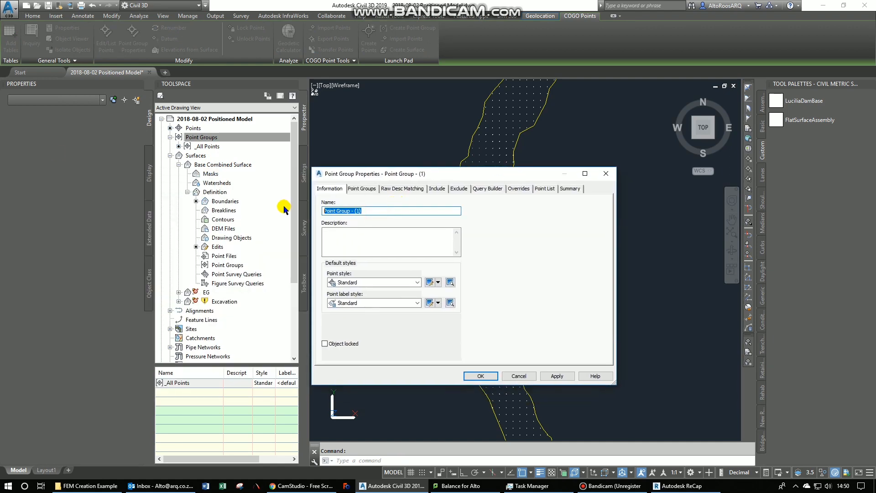
text(Foundation 2m )
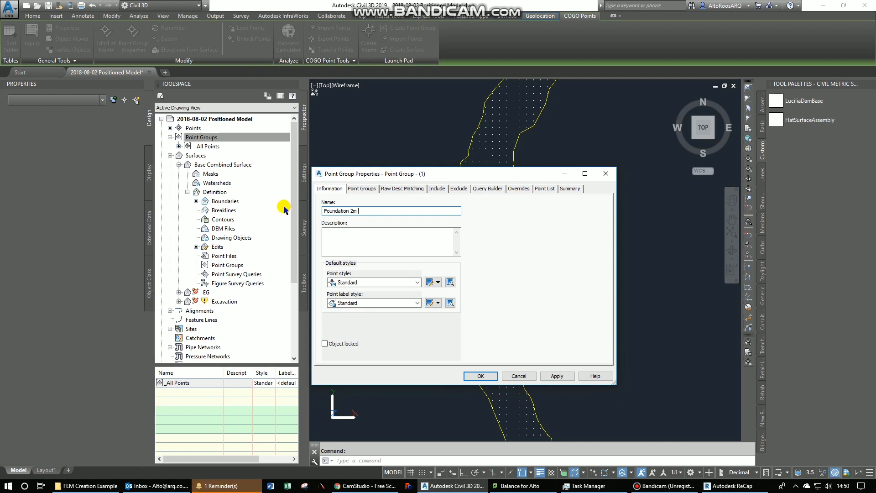
text(Grid)
- Set the point group's point style and point label style to <none> and apply the changes
click(417, 282)
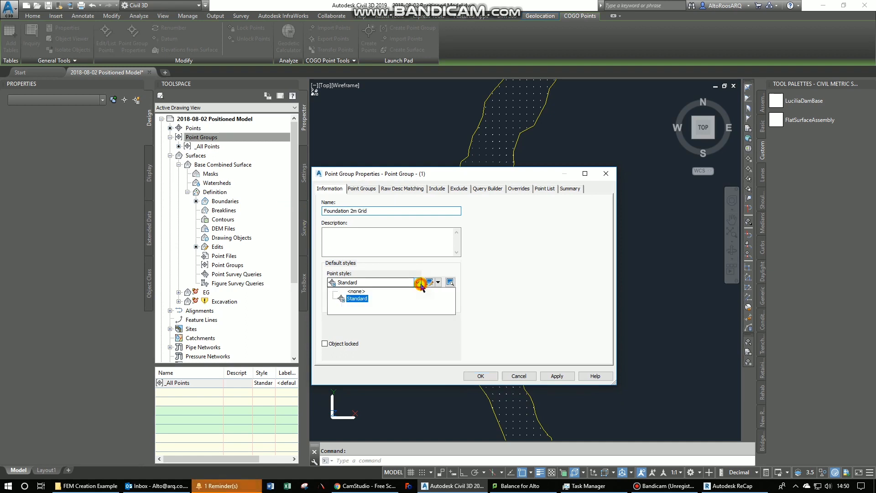
click(356, 291)
click(418, 303)
click(362, 312)
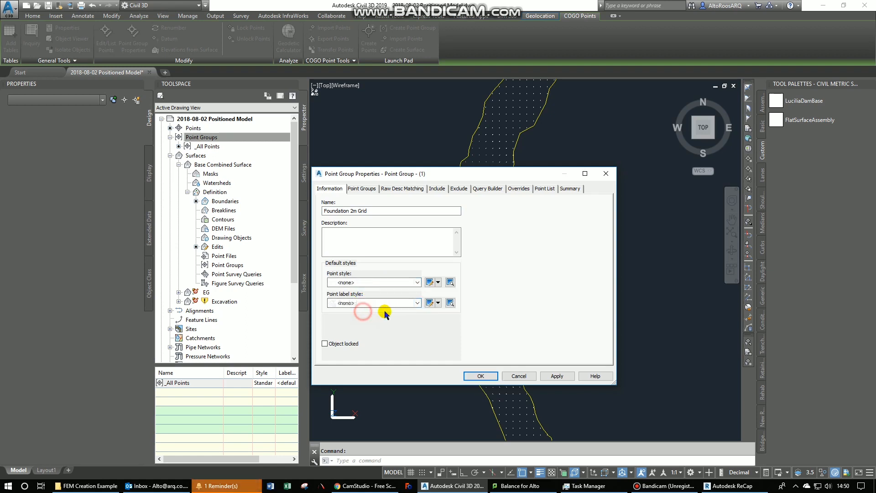
click(556, 376)
- Include all grid points within the full excavation outline in the Foundation 2m Grid group by matching point numbers, and create the group
click(436, 189)
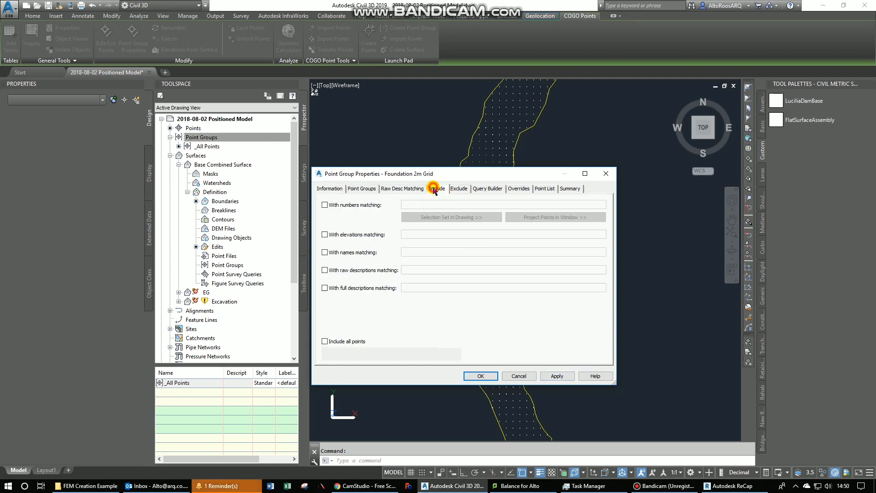
click(342, 206)
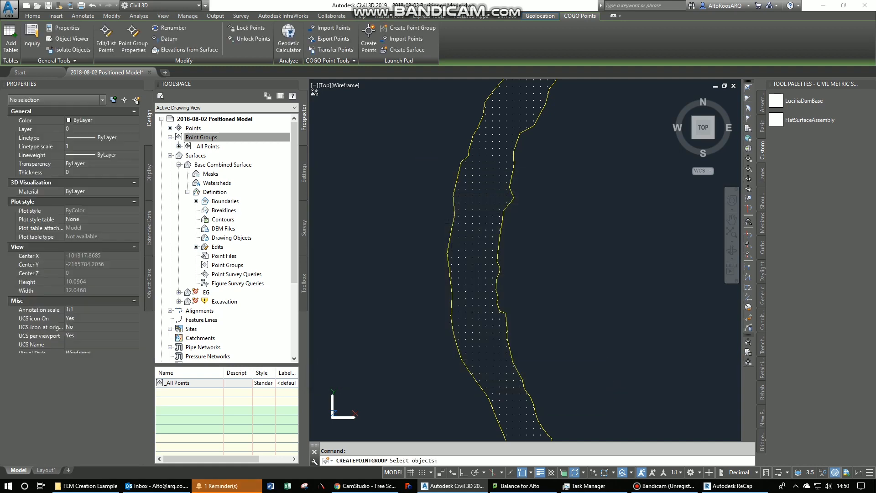
scroll(416, 267, down, 2)
scroll(465, 173, down, 1)
click(371, 132)
click(595, 407)
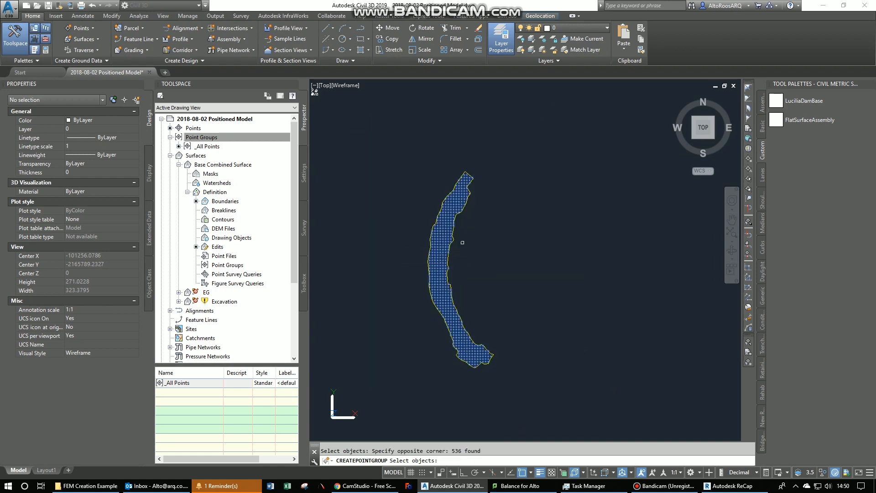
key(Return)
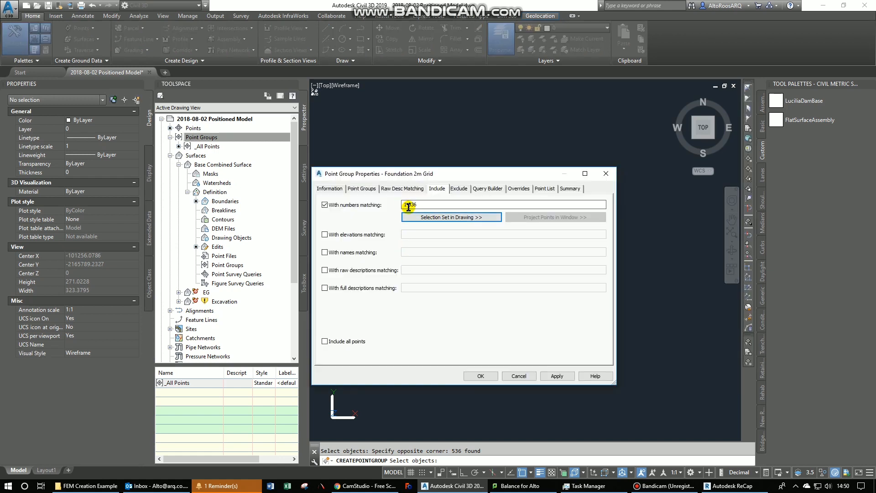
click(555, 377)
click(489, 380)
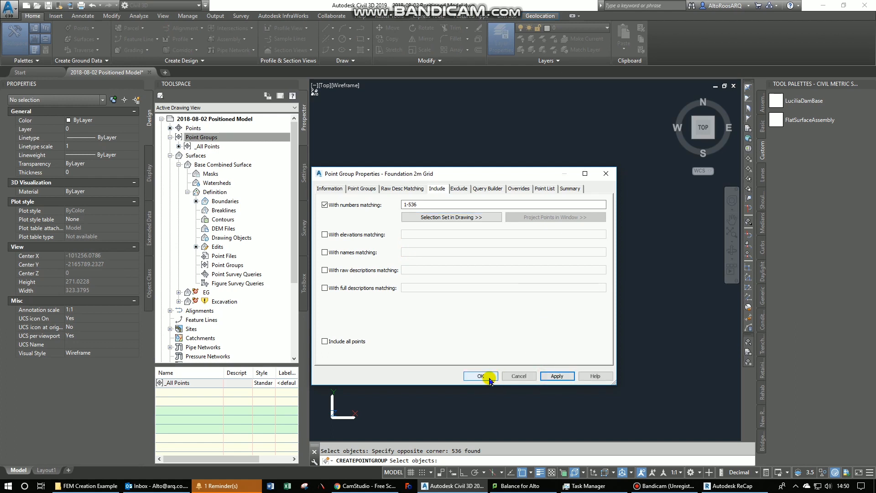
click(489, 380)
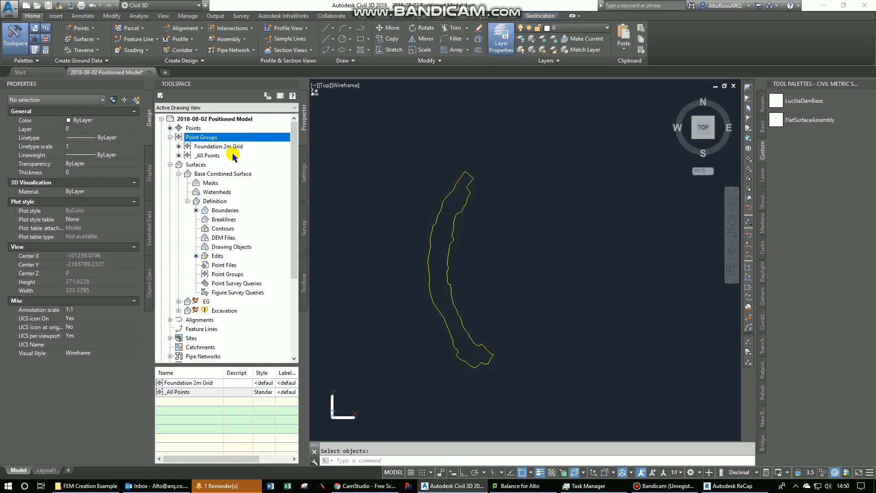
- Select the Foundation 2m Grid point group to examine its listed points and point count
click(229, 146)
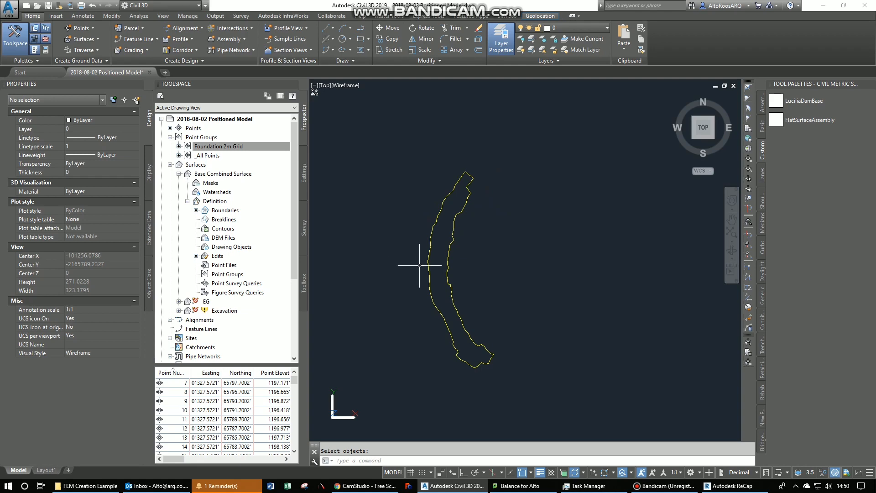
middle_drag(476, 284, 483, 294)
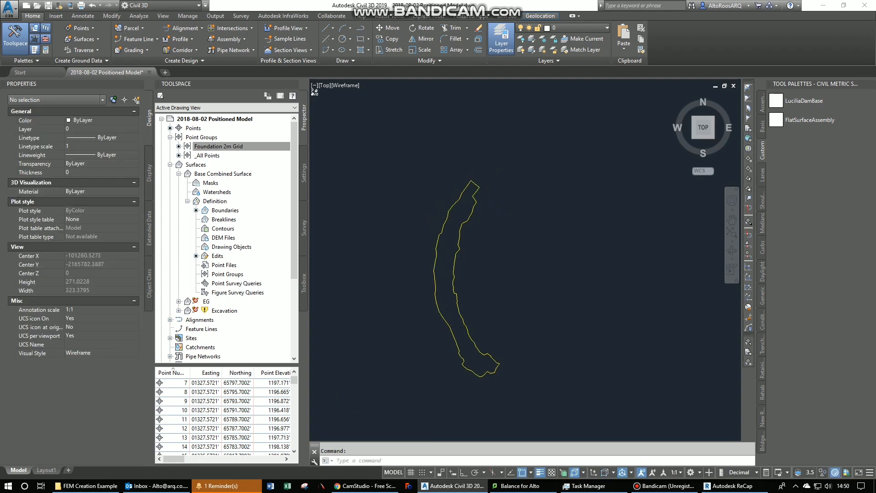
scroll(504, 376, up, 3)
middle_drag(408, 199, 407, 234)
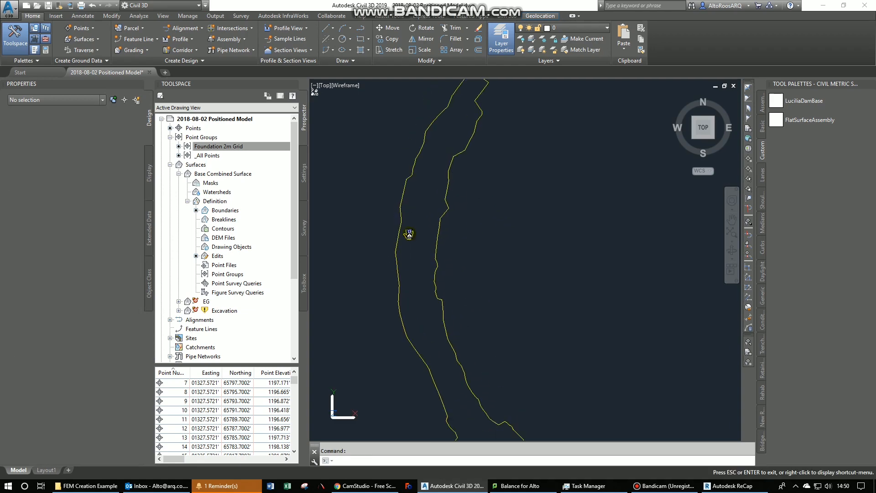
click(241, 147)
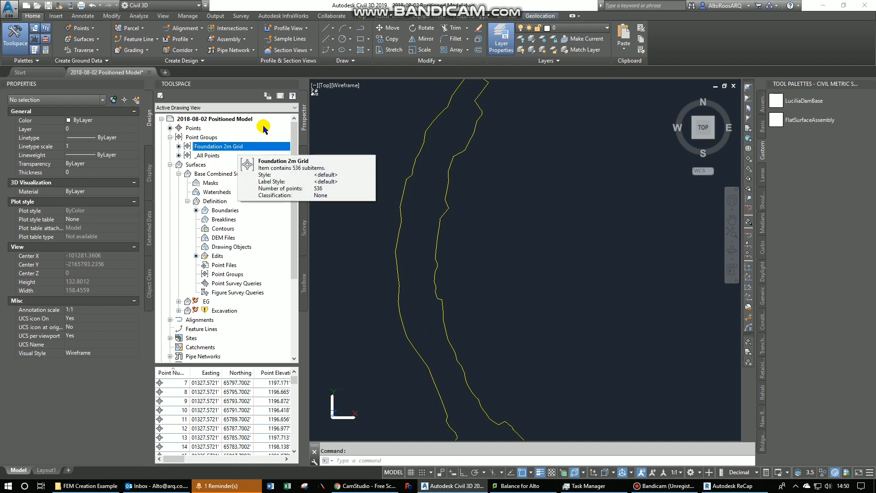
- Measure the foundation's width midway along the outline with a temporary polyline across it, and delete the polyline
click(360, 27)
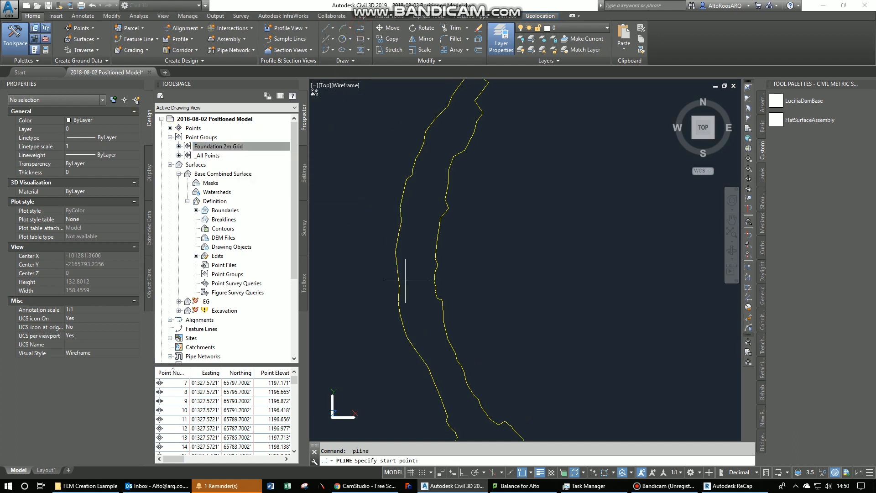
click(403, 287)
key(Escape)
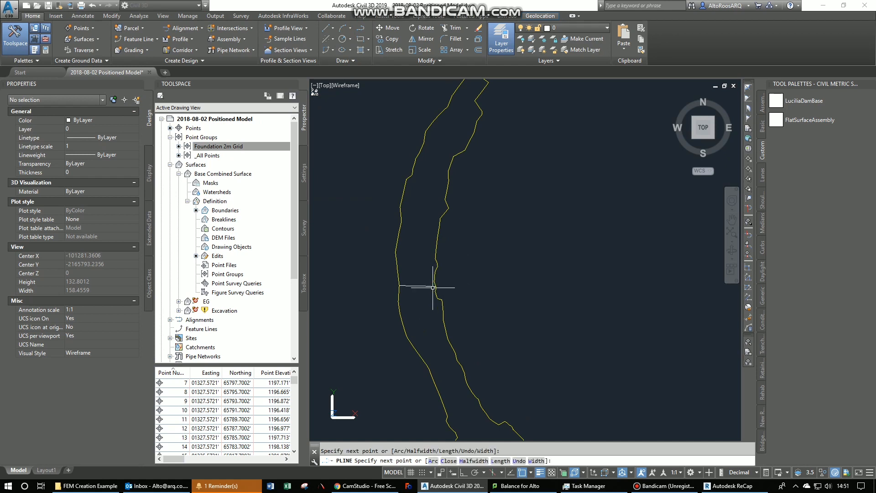
click(421, 299)
click(416, 282)
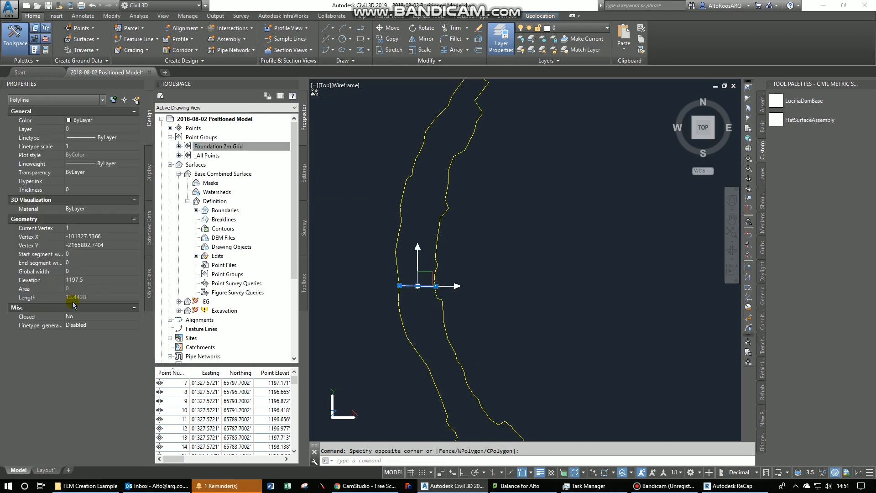
key(Escape)
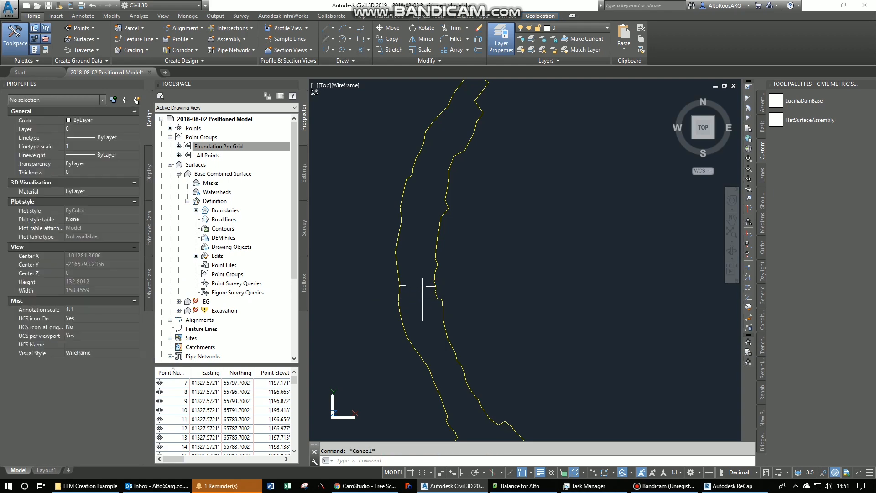
click(436, 293)
key(Escape)
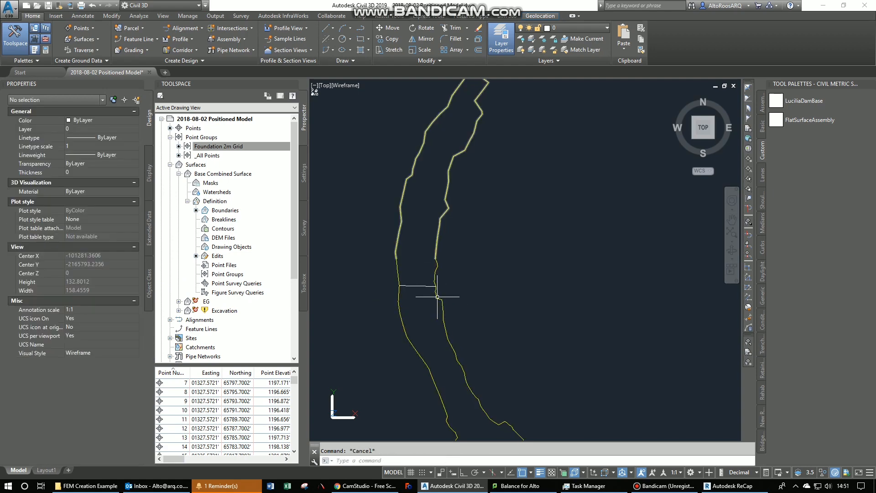
middle_drag(371, 273, 411, 273)
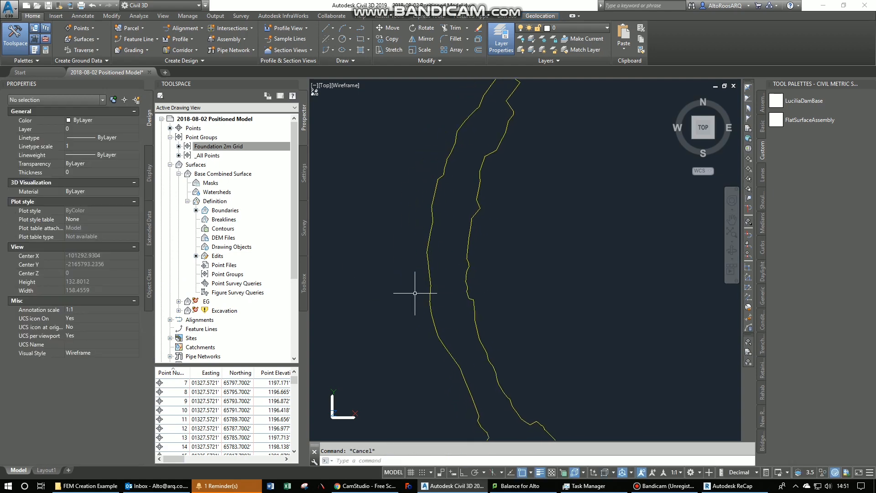
- Draw a closed polyline with straight segments roughly tracing the whole excavation outline
scroll(415, 292, down, 2)
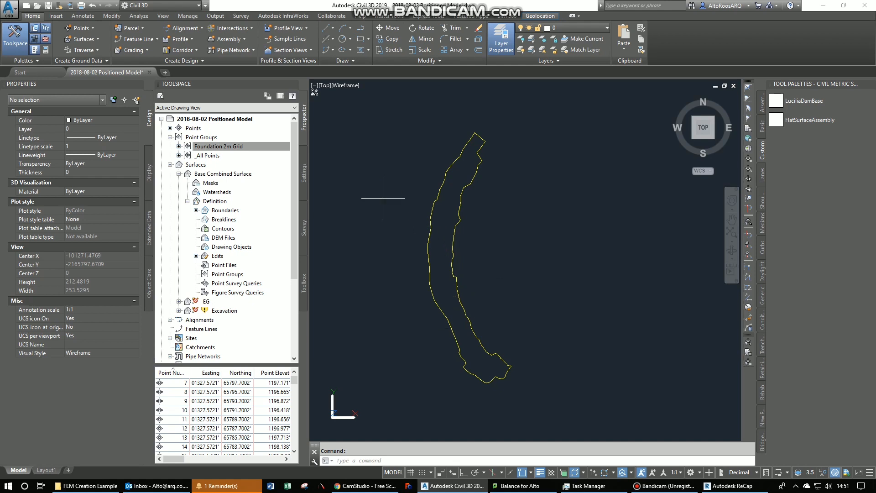
click(361, 28)
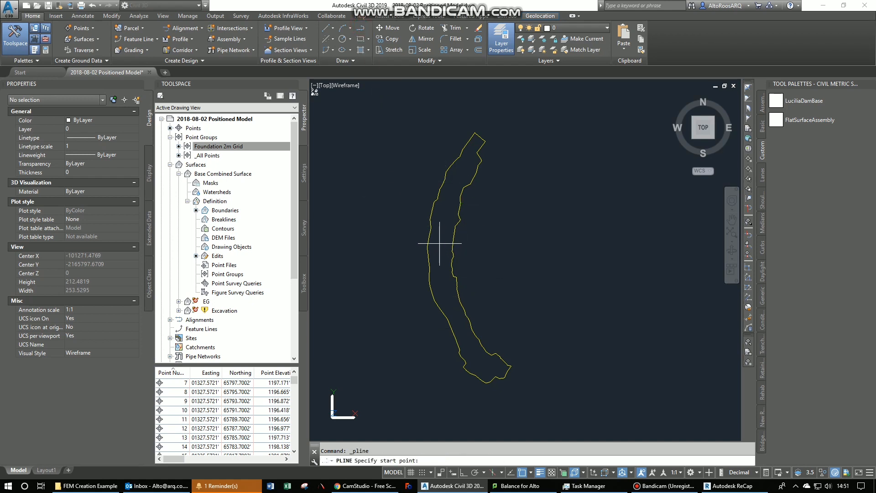
click(453, 269)
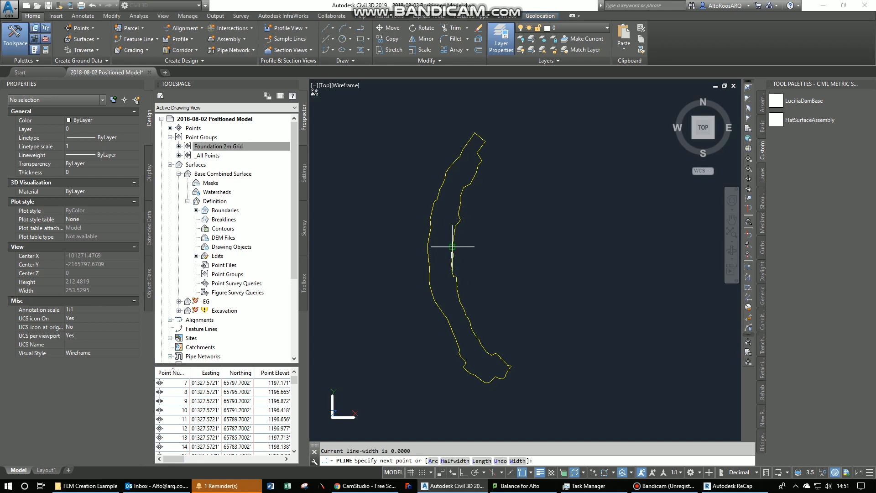
click(457, 217)
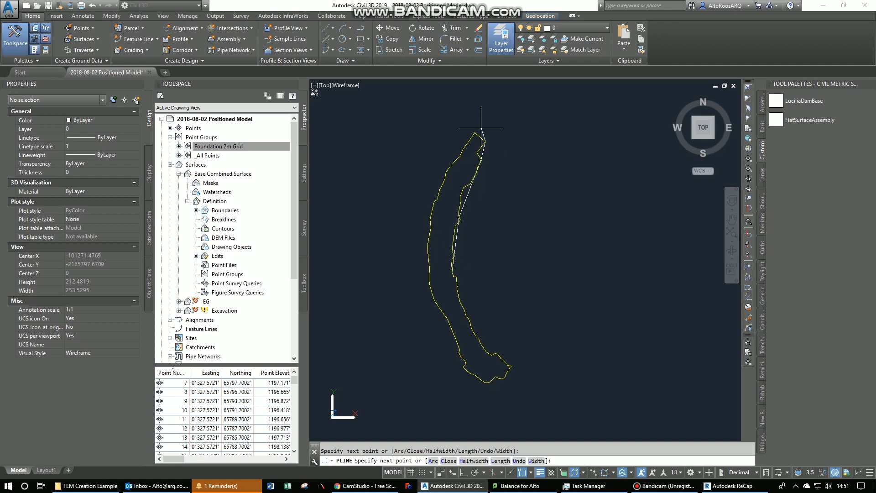
click(459, 157)
click(427, 275)
click(459, 347)
click(463, 368)
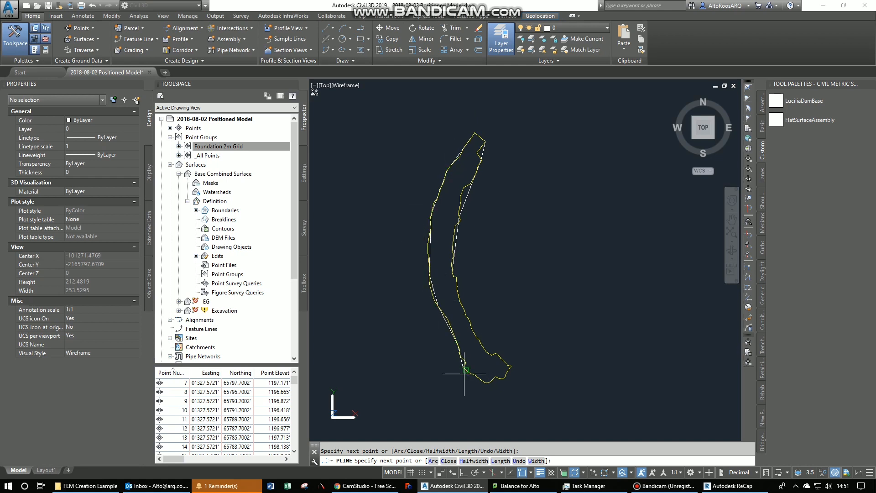
click(485, 383)
click(511, 365)
scroll(477, 326, up, 3)
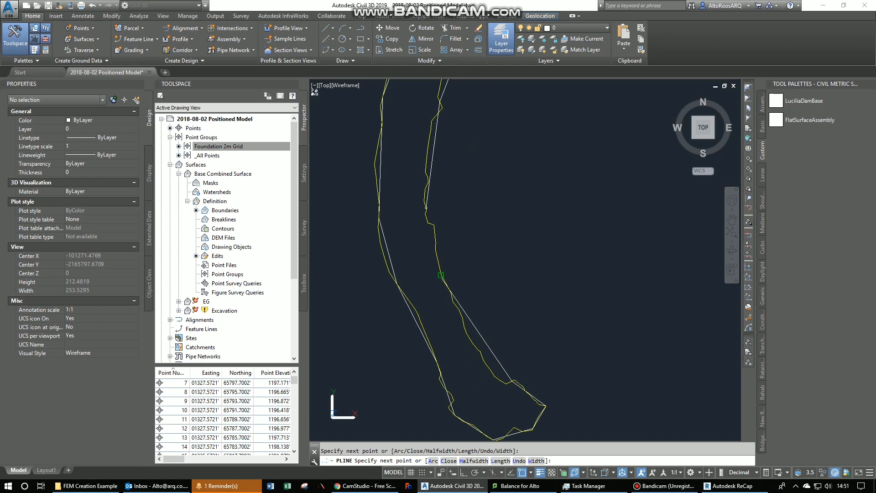
text(c)
key(Return)
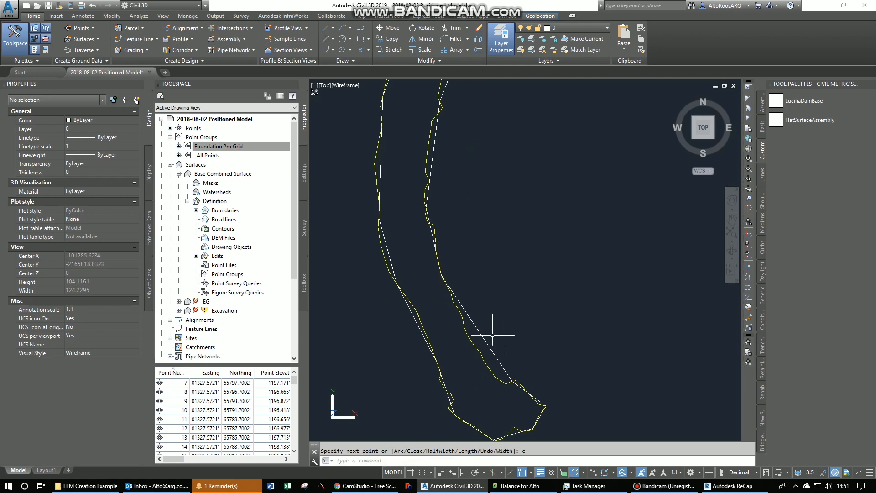
- Stretch the vertex at the lower part of the traced polyline's inner curve further down along the excavation outline
click(479, 334)
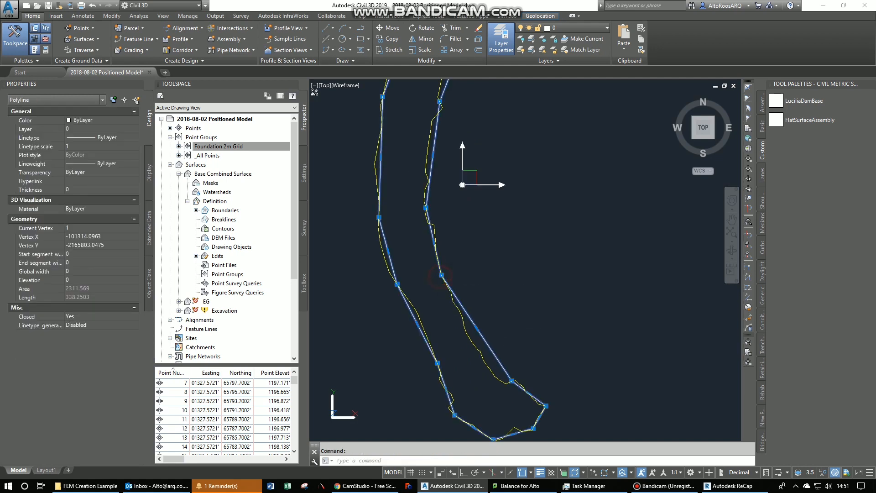
click(441, 275)
click(467, 333)
scroll(509, 284, down, 3)
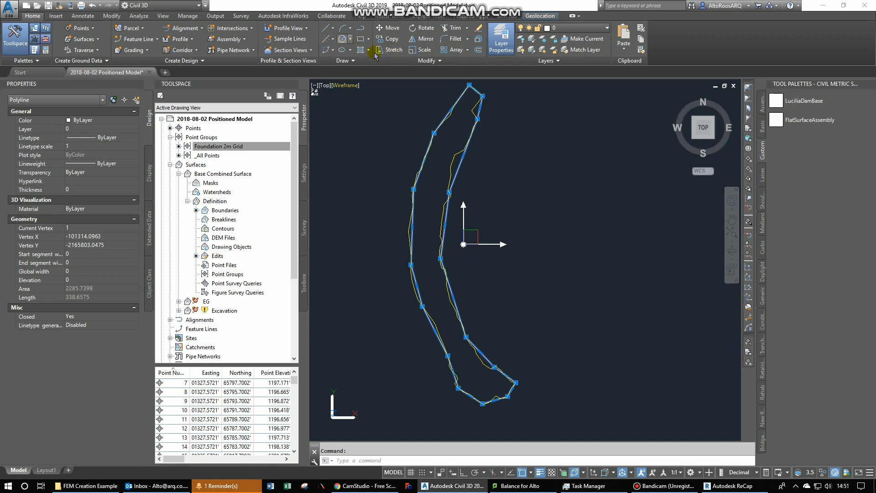
- Offset the traced polyline outward by 10 and end the Offset command
click(479, 50)
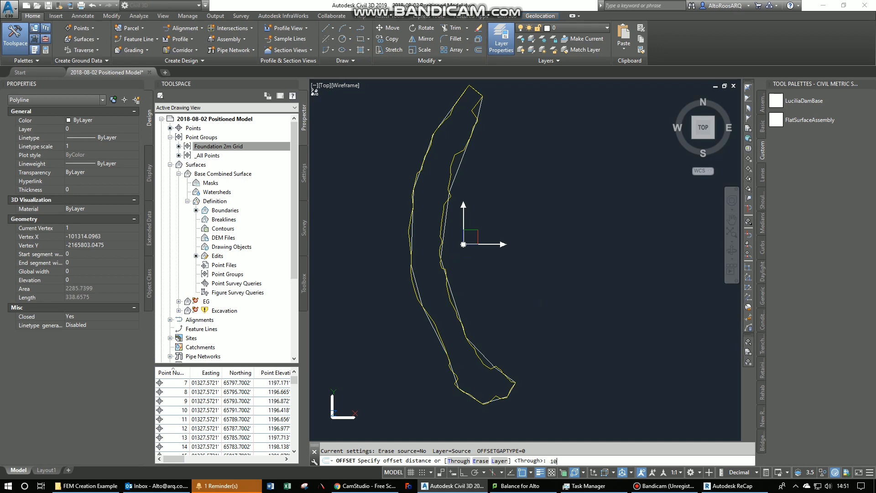
key(Return)
click(446, 244)
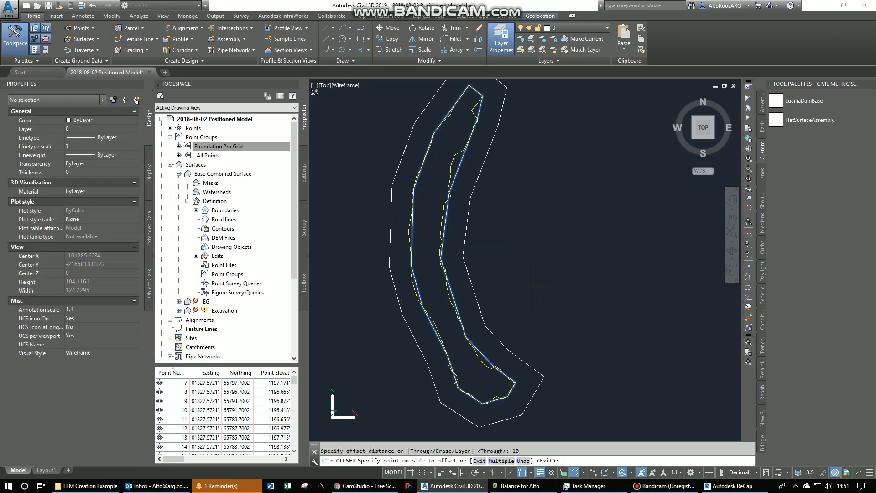
key(Escape)
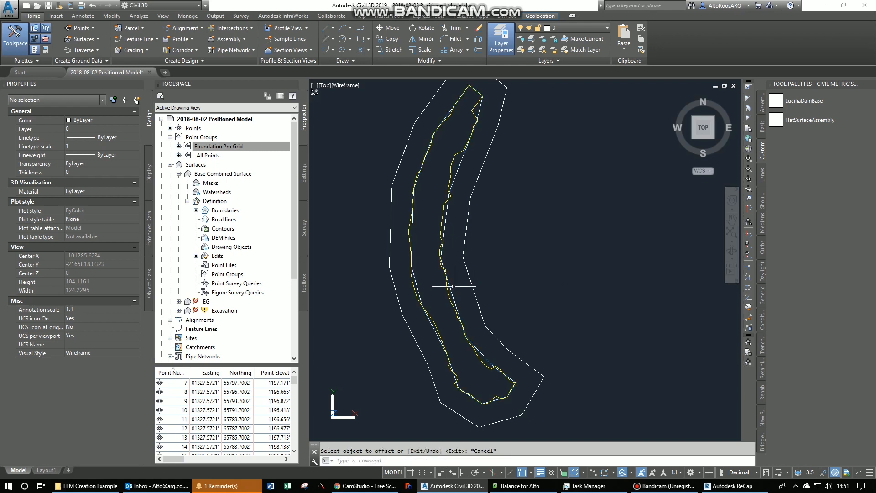
- Delete the original traced polyline that lies along the excavation outline
click(452, 287)
key(Escape)
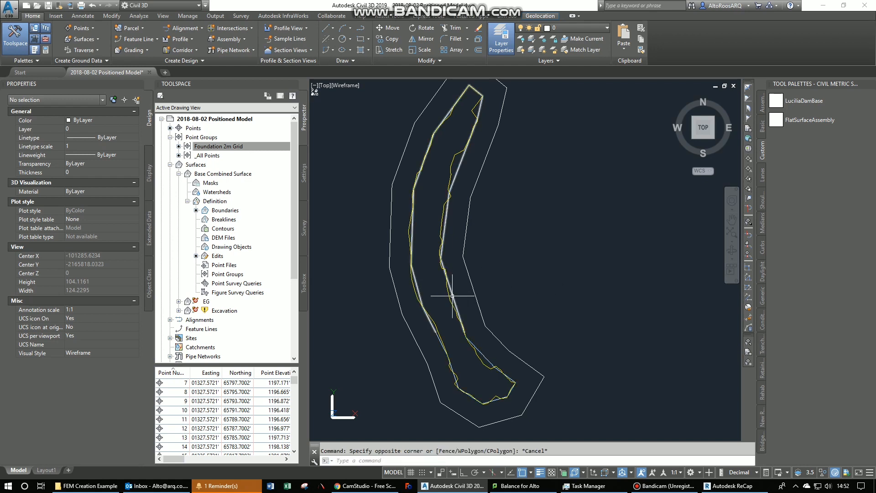
click(453, 296)
key(Escape)
key(Delete)
- Remove the vertex midway along the inner curve of the offset polyline to simplify that side
click(505, 283)
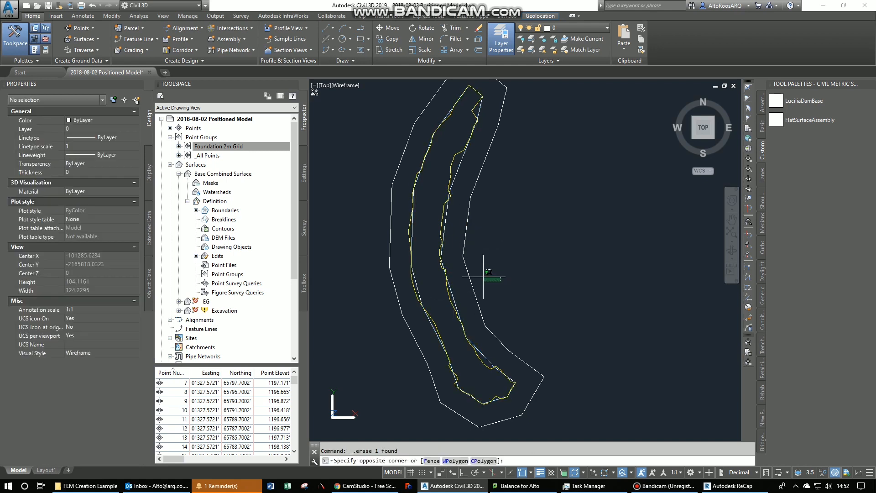
click(466, 270)
mouse_move(463, 257)
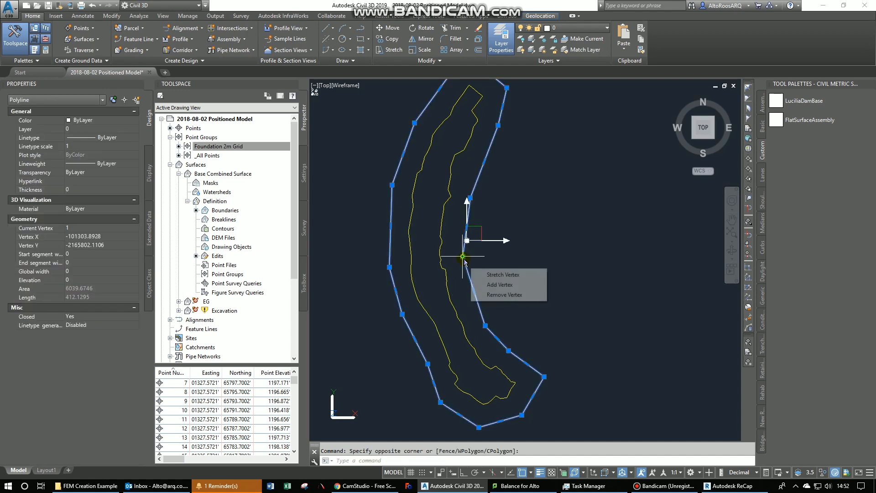
click(489, 296)
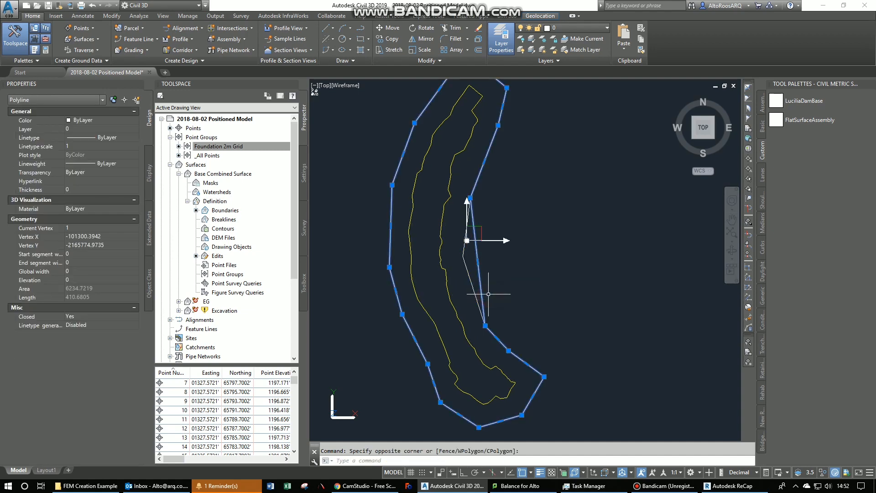
mouse_move(537, 276)
middle_down()
mouse_move(536, 308)
mouse_move(549, 349)
mouse_move(542, 319)
mouse_move(565, 362)
mouse_move(580, 249)
mouse_move(554, 266)
mouse_move(556, 362)
mouse_move(545, 383)
middle_up()
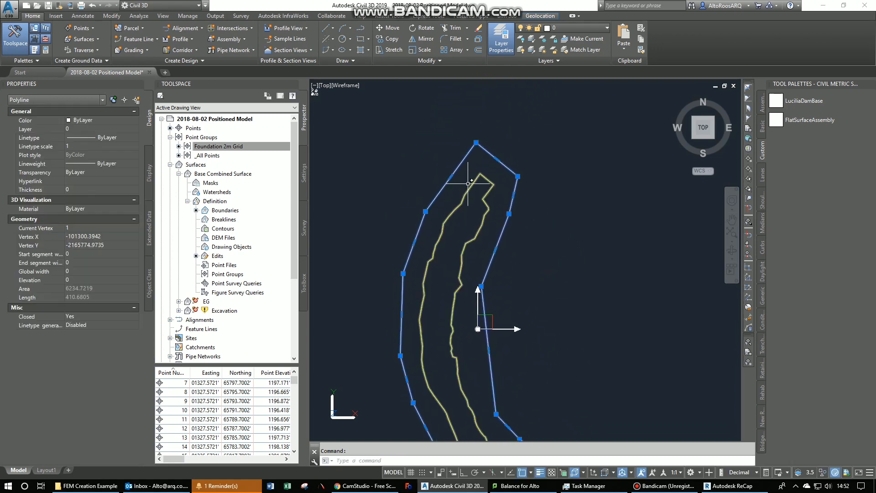
middle_drag(559, 339, 538, 283)
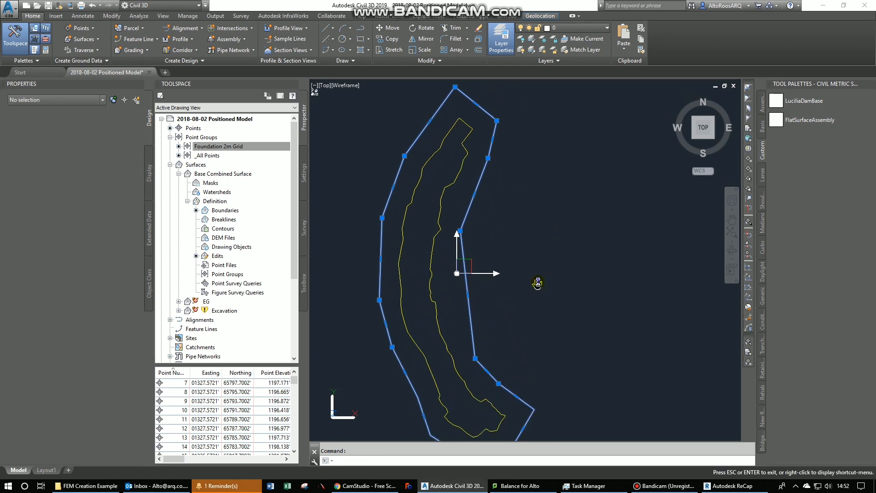
scroll(538, 283, down, 1)
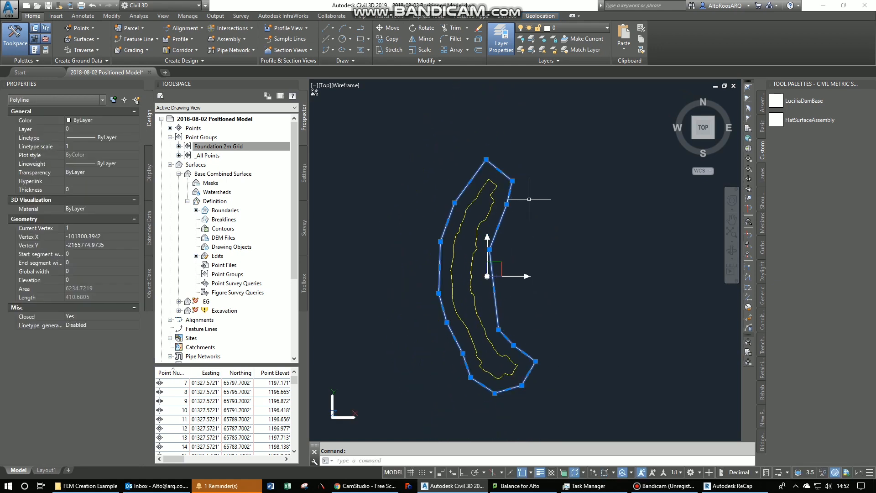
- Remove the existing Outer boundary from the Base Combined Surface definition
key(Escape)
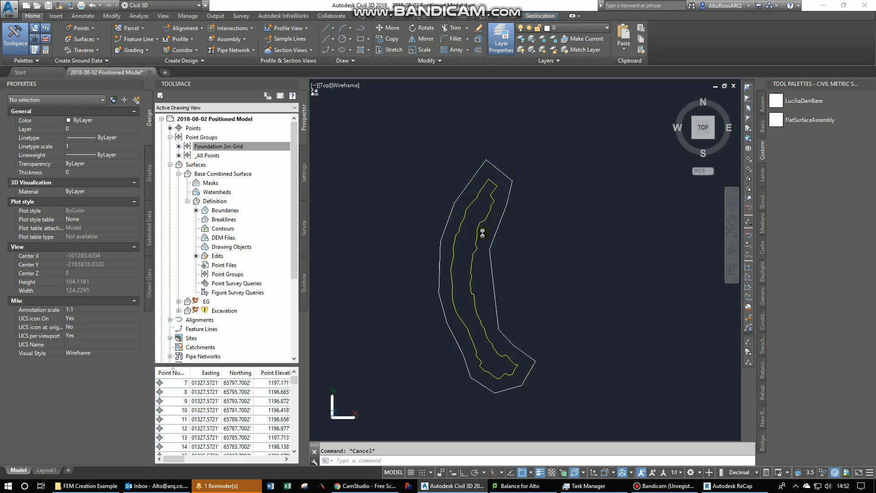
scroll(482, 234, up, 1)
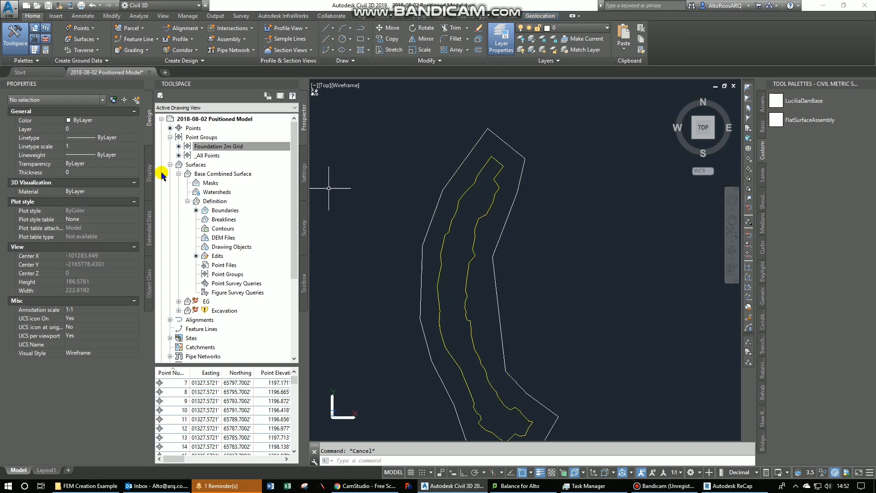
click(233, 213)
right_click(183, 386)
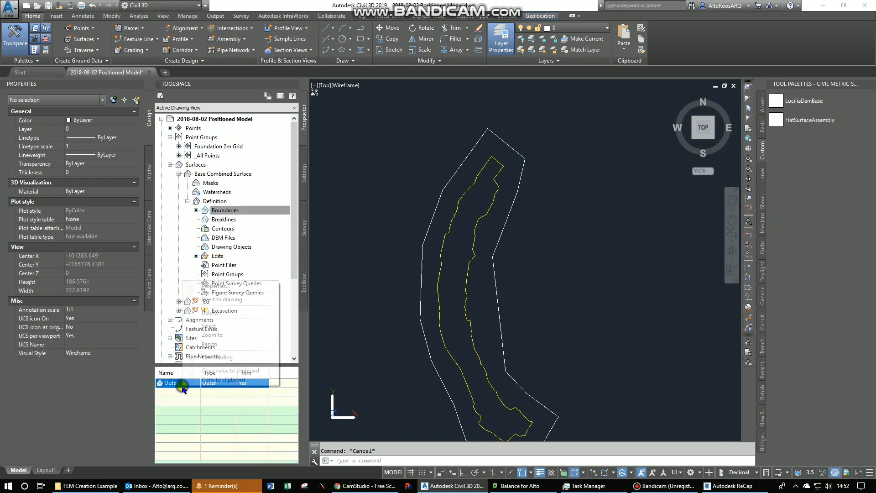
click(219, 361)
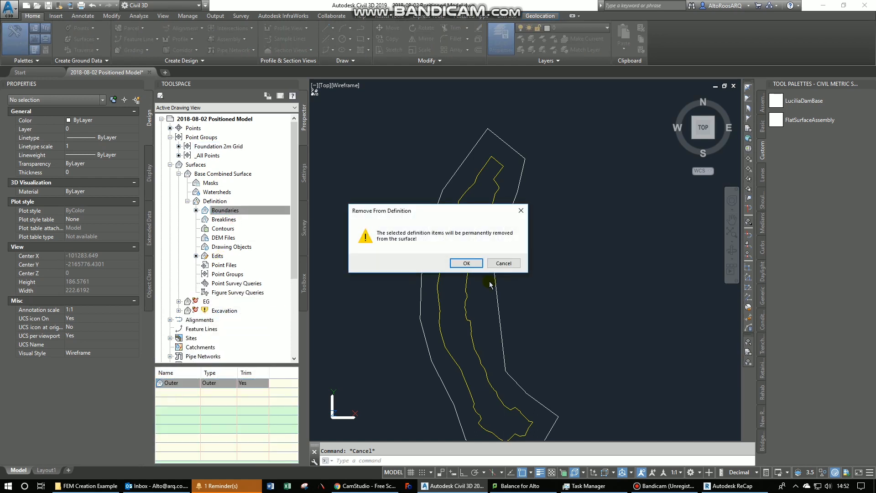
click(466, 263)
- Rebuild the Base Combined Surface
click(227, 172)
right_click(228, 173)
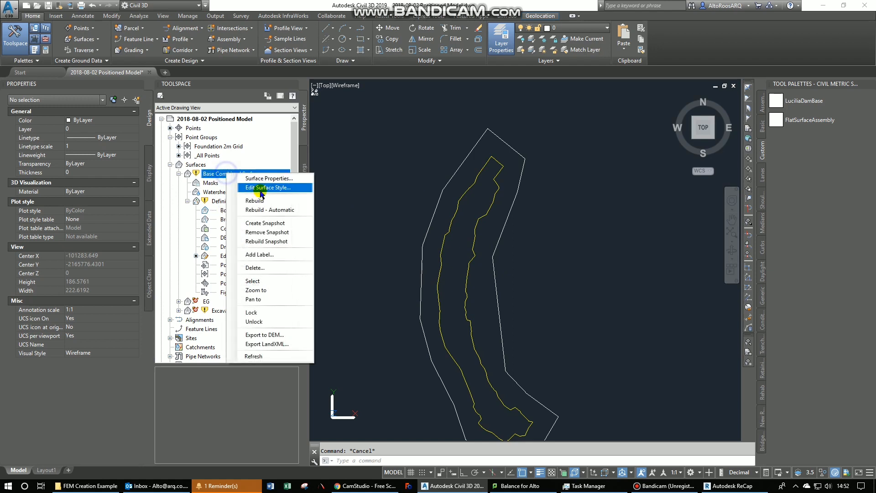
click(261, 202)
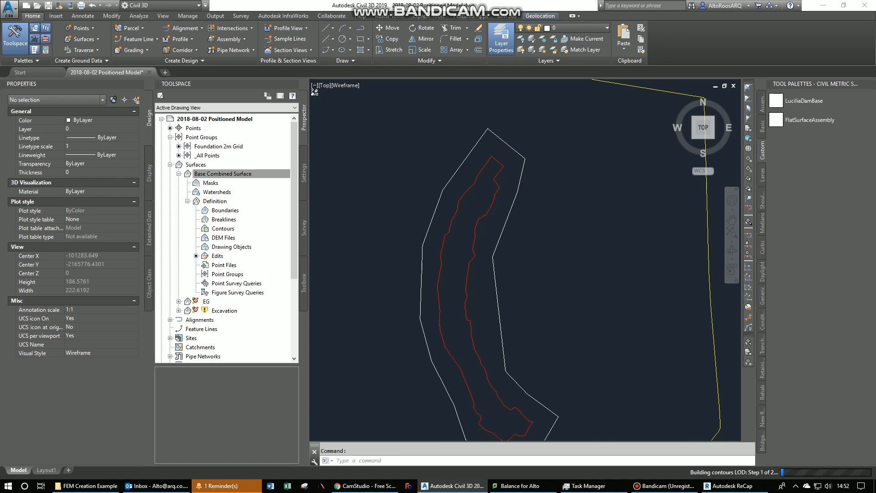
scroll(584, 317, down, 4)
scroll(529, 332, up, 3)
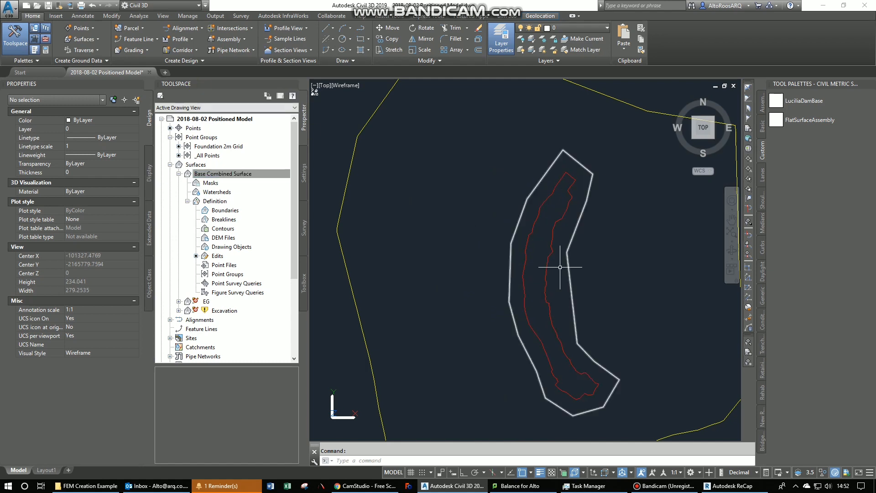
click(524, 246)
key(Escape)
click(511, 243)
click(499, 221)
key(Escape)
key(Escape)
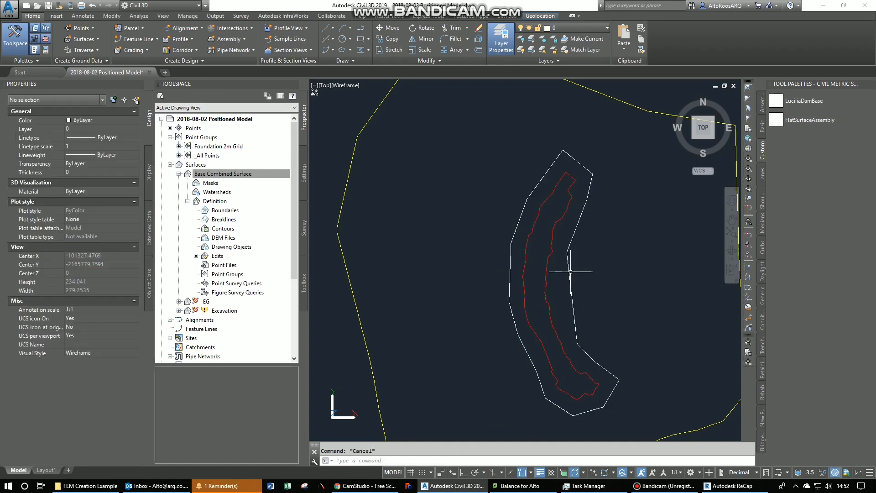
- Add an Outer-type boundary named Outer to the Base Combined Surface, using the offset polyline around the excavation
middle_drag(571, 271, 549, 264)
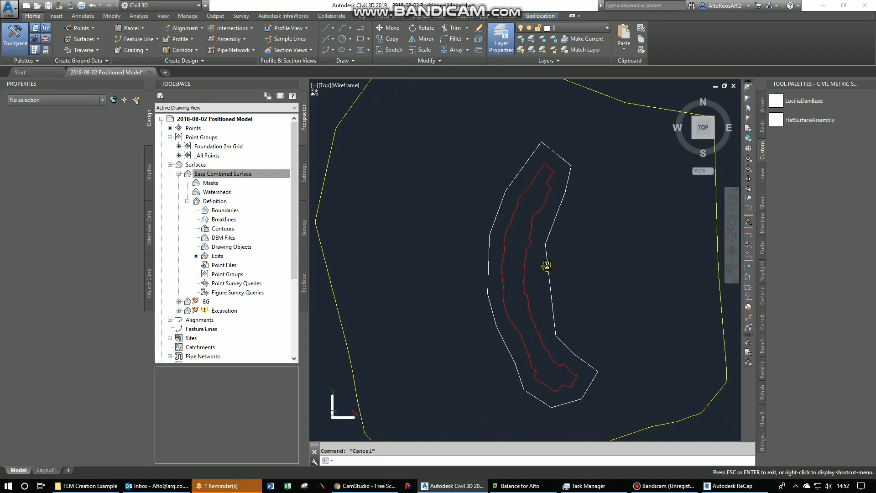
right_click(224, 212)
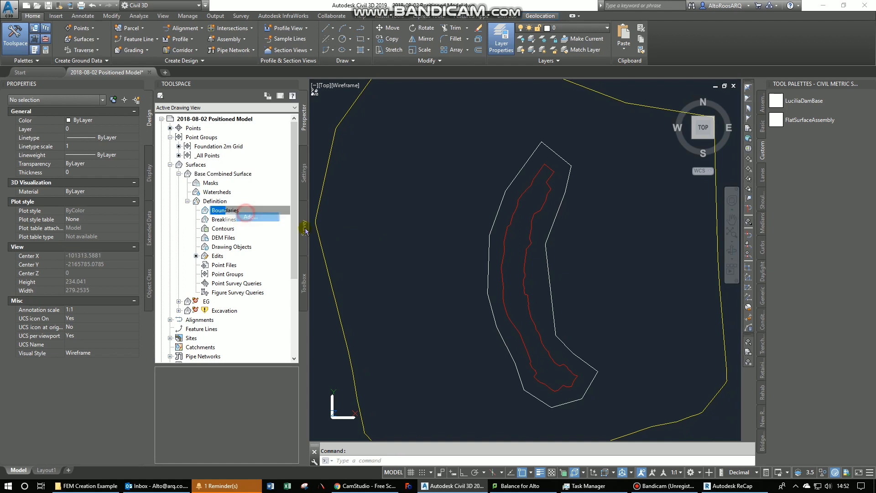
click(244, 217)
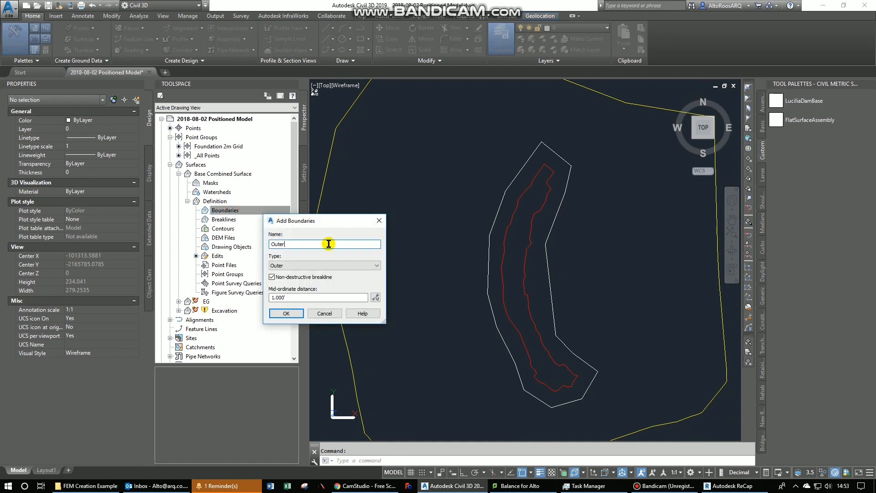
click(284, 314)
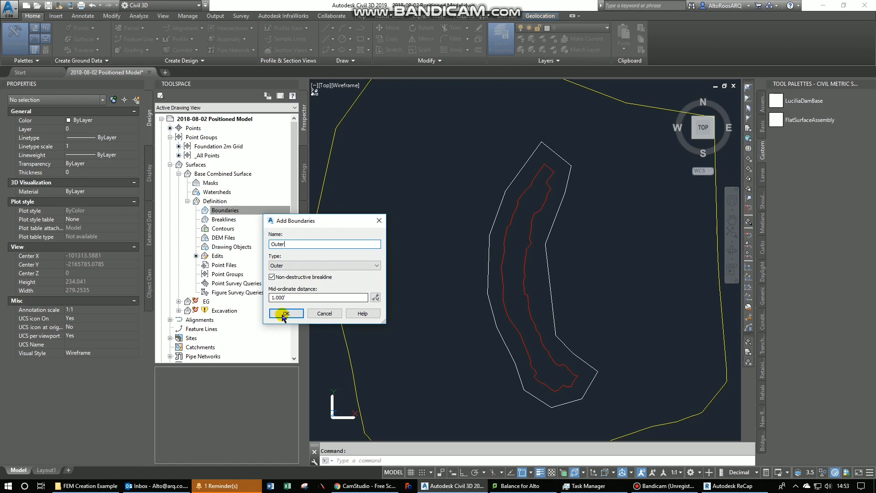
click(489, 276)
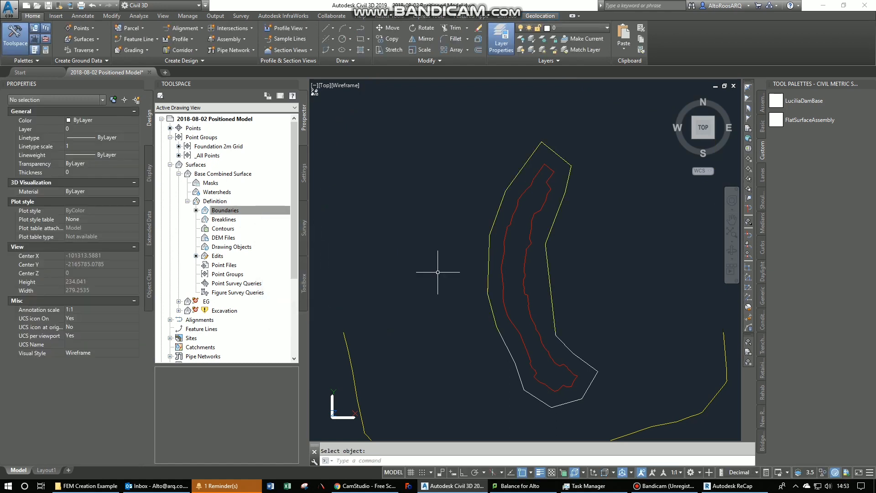
- Add a Hide-type boundary named Inner to the Base Combined Surface, using the excavation outline
click(231, 210)
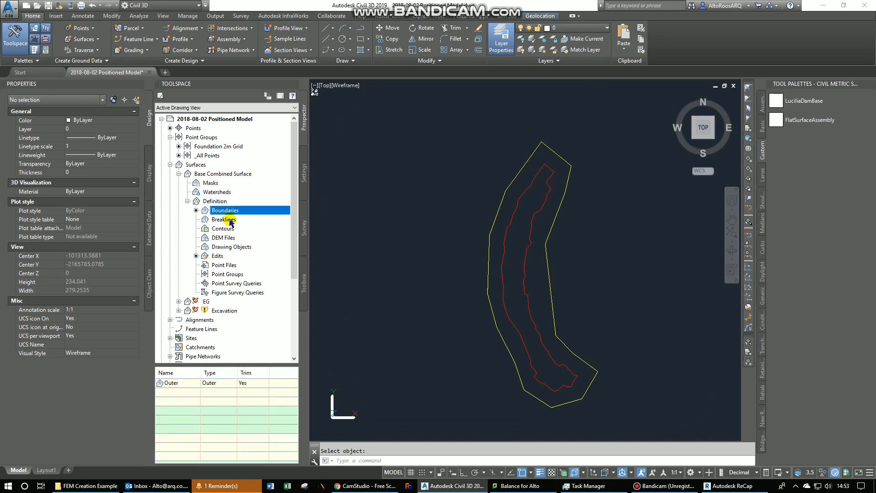
right_click(231, 210)
click(246, 215)
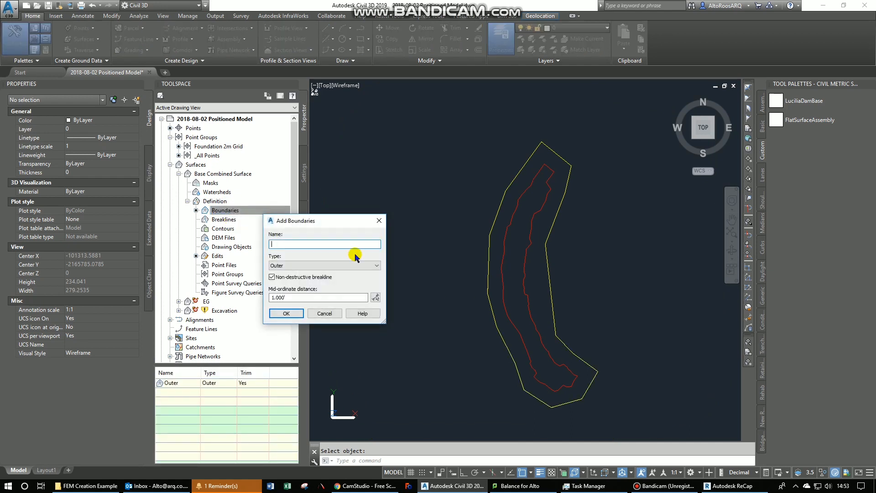
click(313, 266)
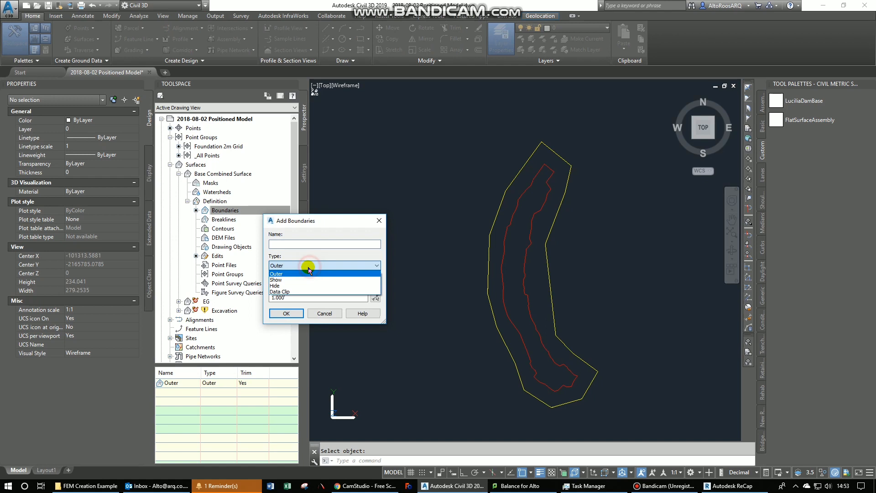
click(285, 286)
click(294, 245)
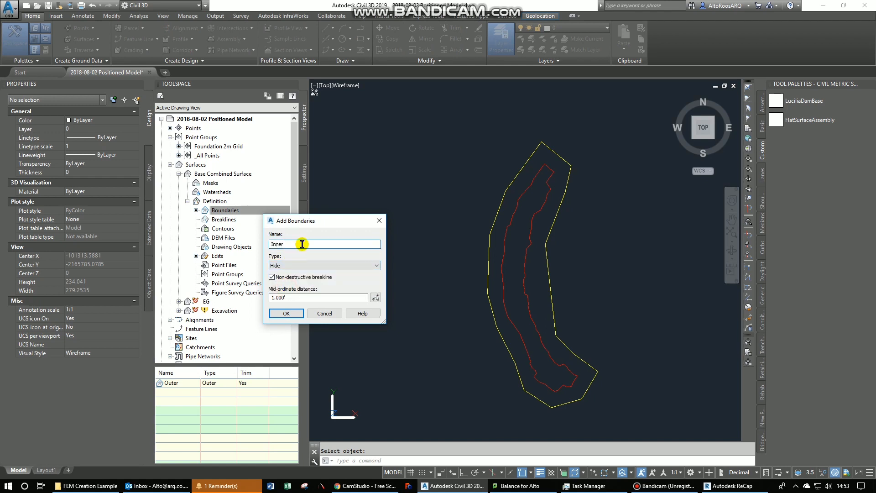
click(286, 313)
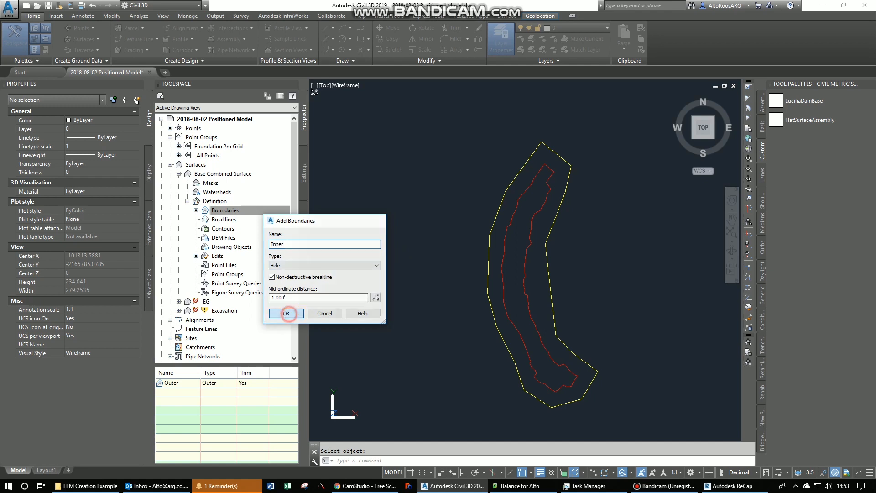
click(504, 278)
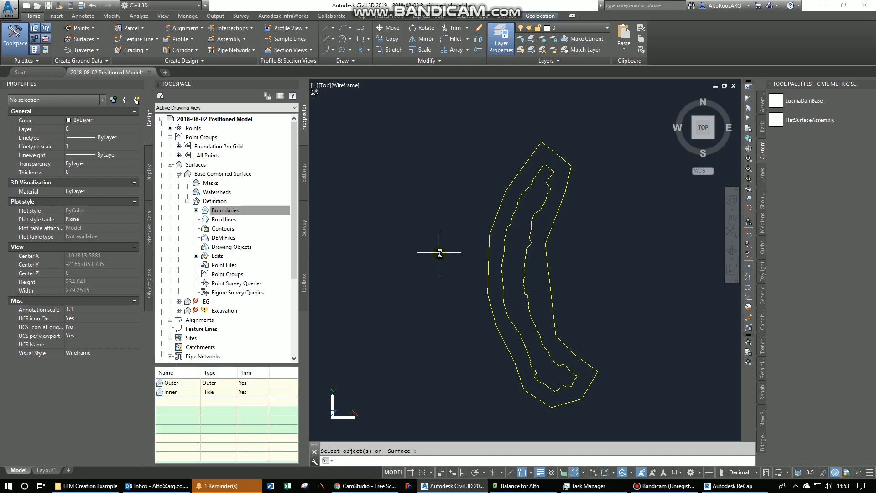
key(Return)
- Create a point group named Foundation 1.5m with the Standard point and label styles
middle_drag(570, 270, 540, 270)
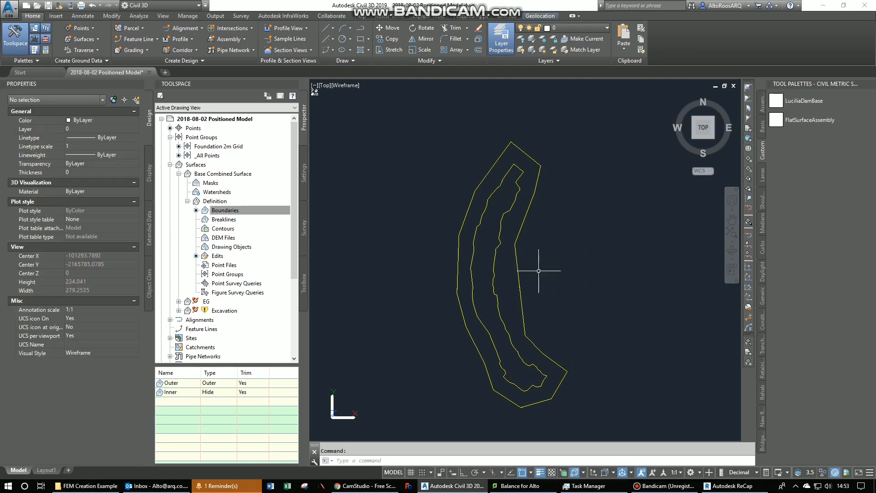
click(200, 137)
right_click(200, 136)
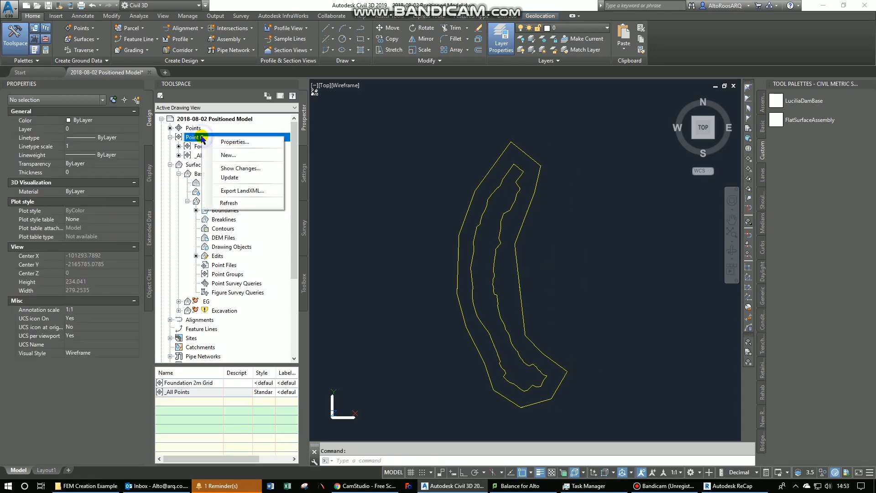
click(228, 156)
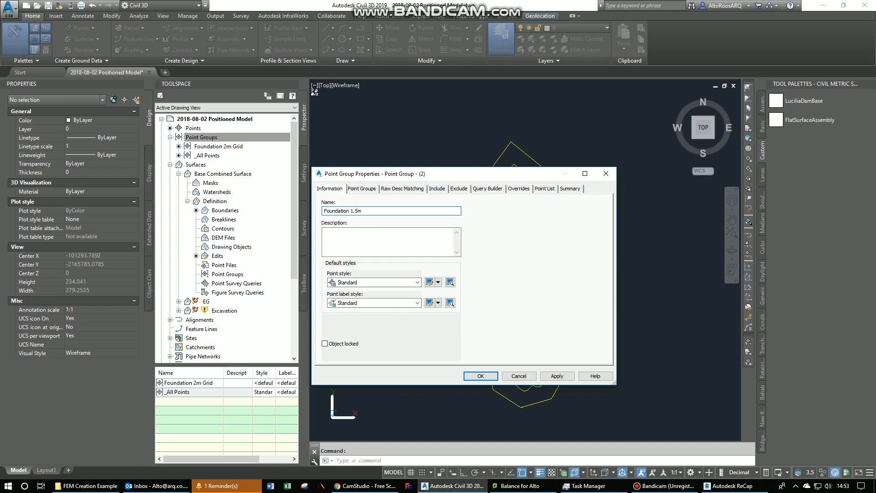
click(397, 282)
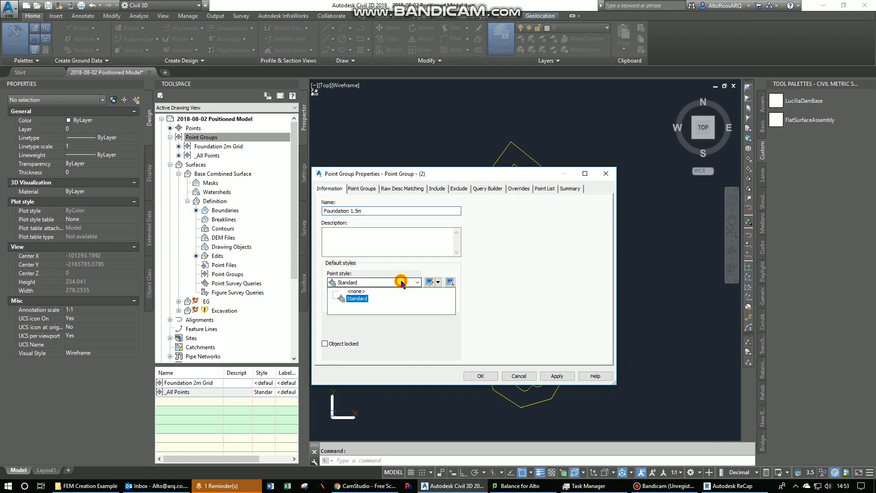
click(362, 291)
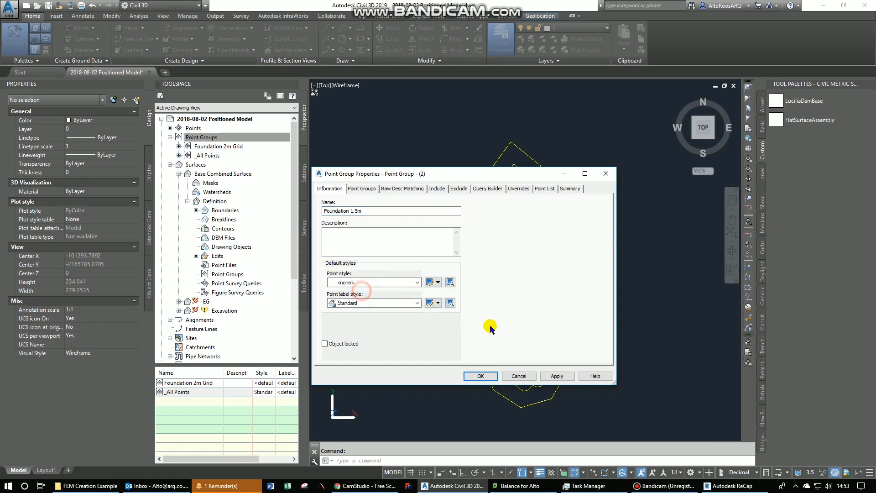
click(416, 283)
click(357, 298)
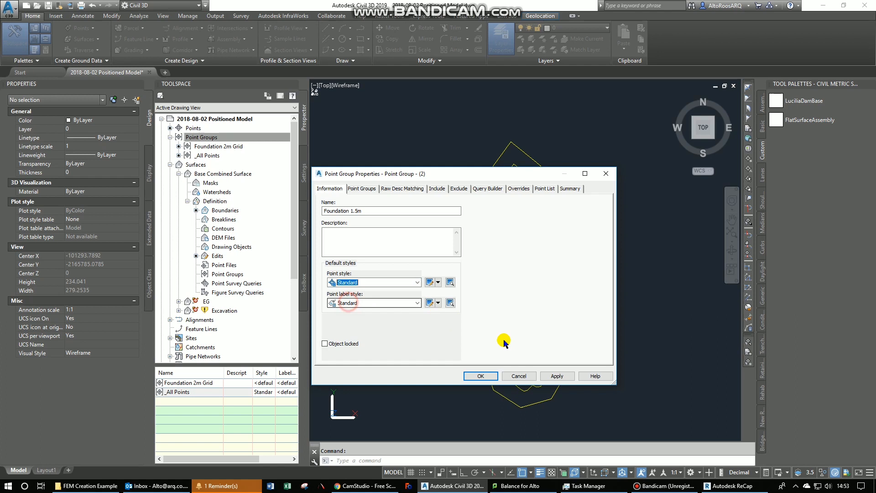
click(556, 377)
click(516, 377)
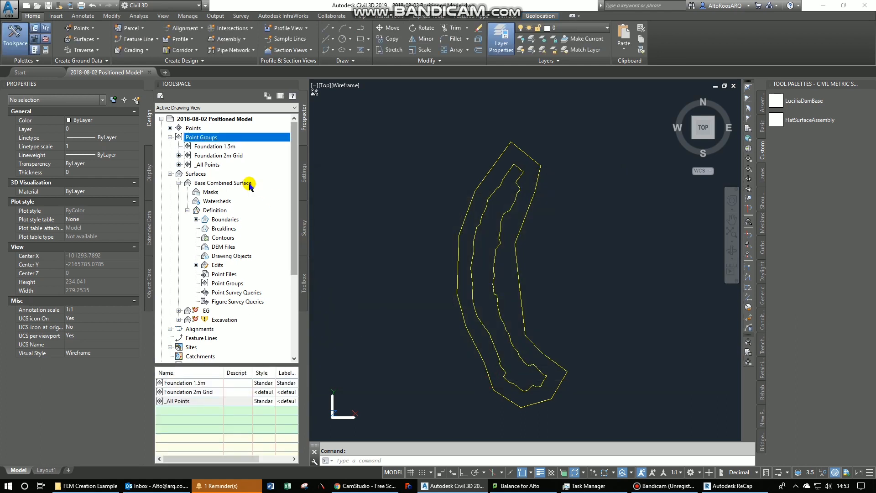
- Open the point creation tools
click(93, 29)
click(45, 39)
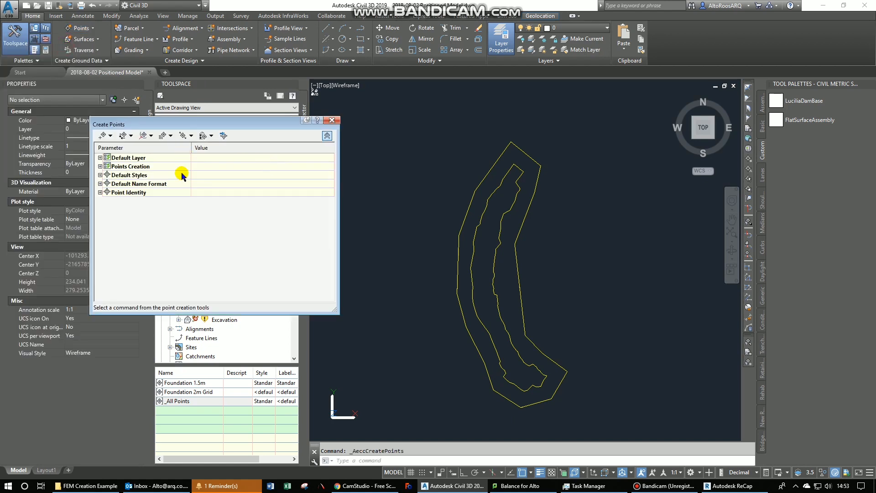
click(163, 135)
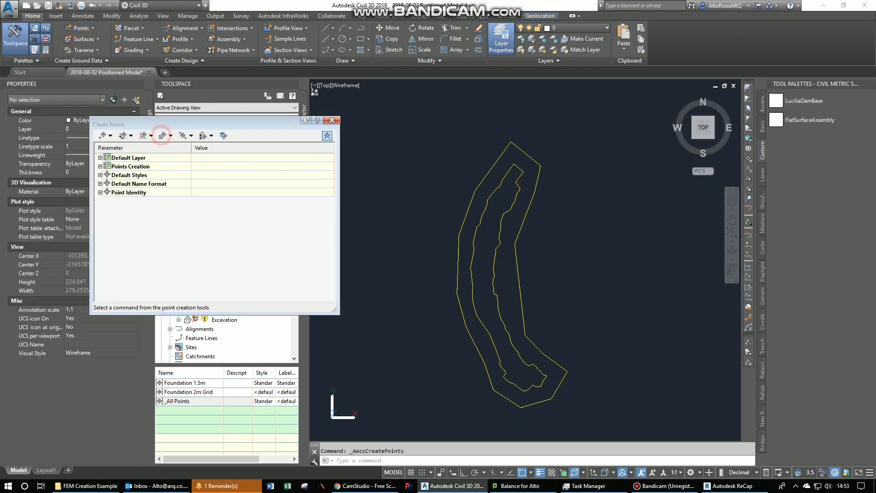
click(478, 318)
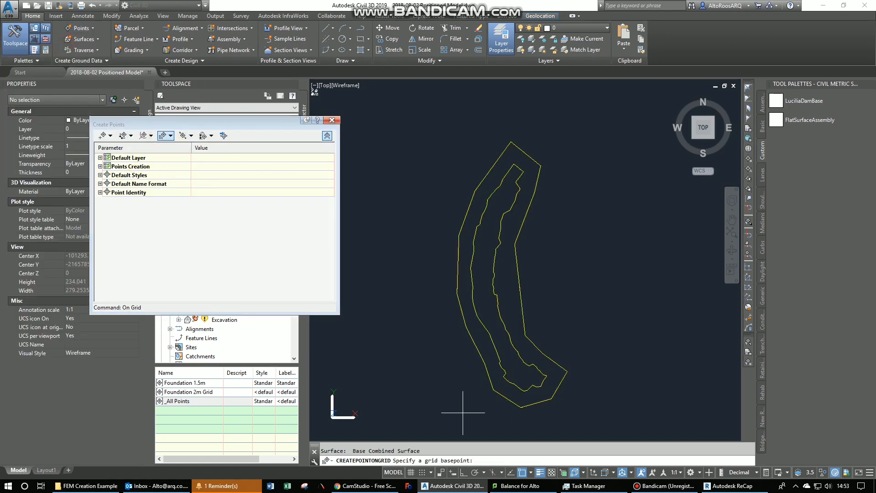
click(426, 425)
key(Return)
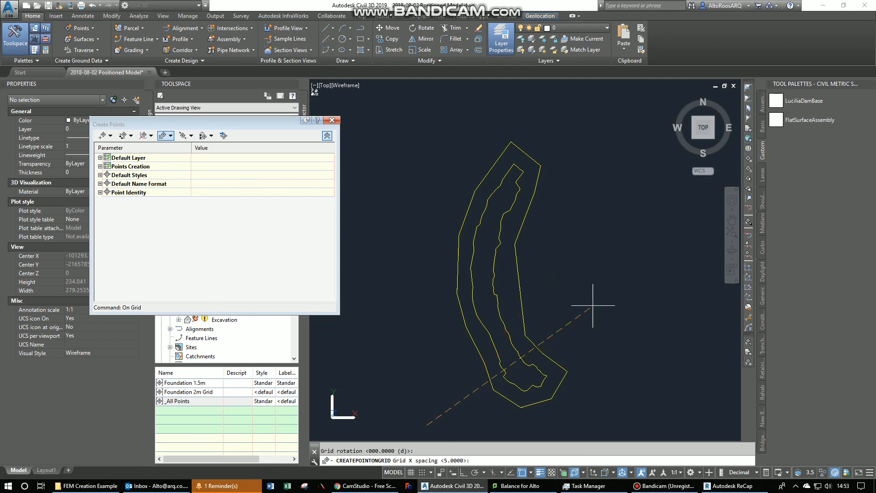
text(1.5)
key(Return)
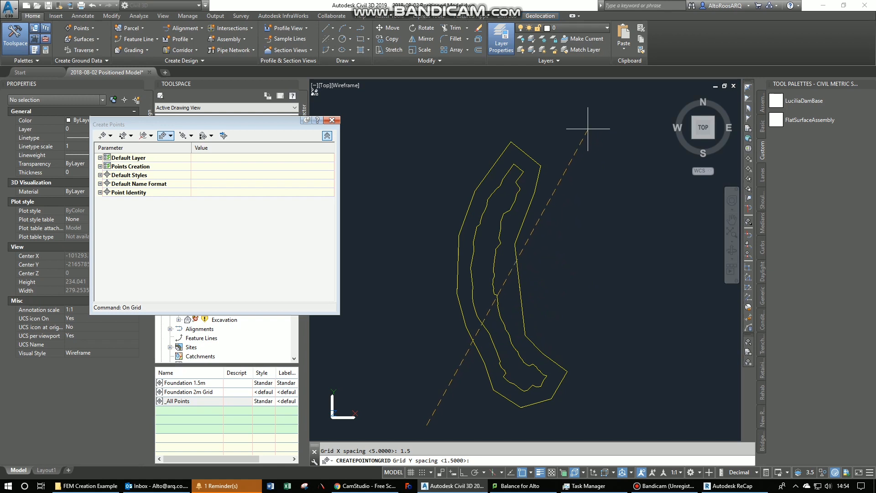
key(Return)
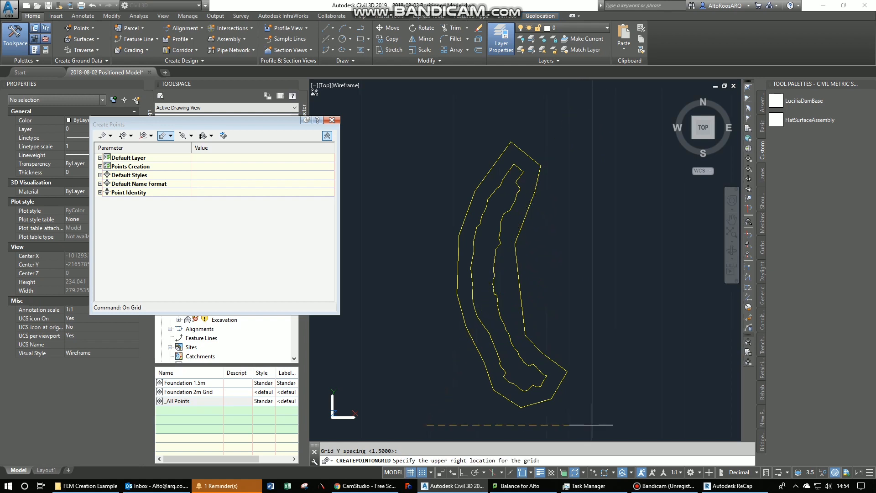
key(Return)
key(Escape)
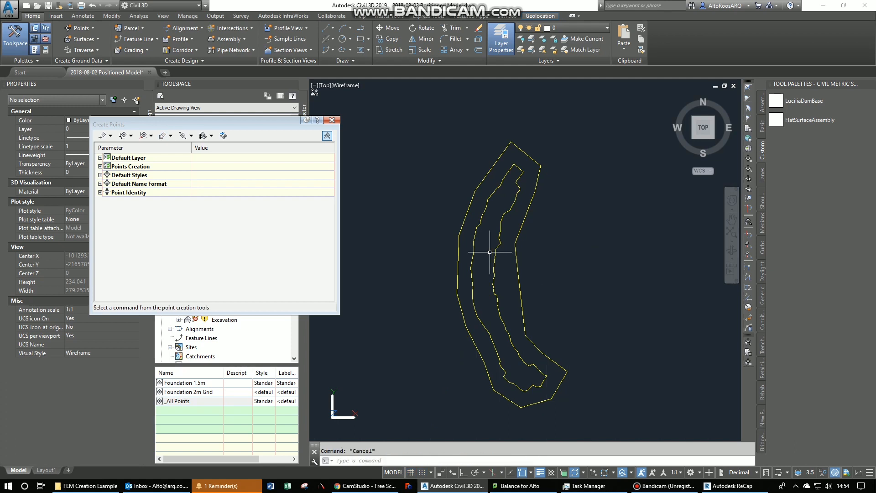
click(165, 137)
click(479, 359)
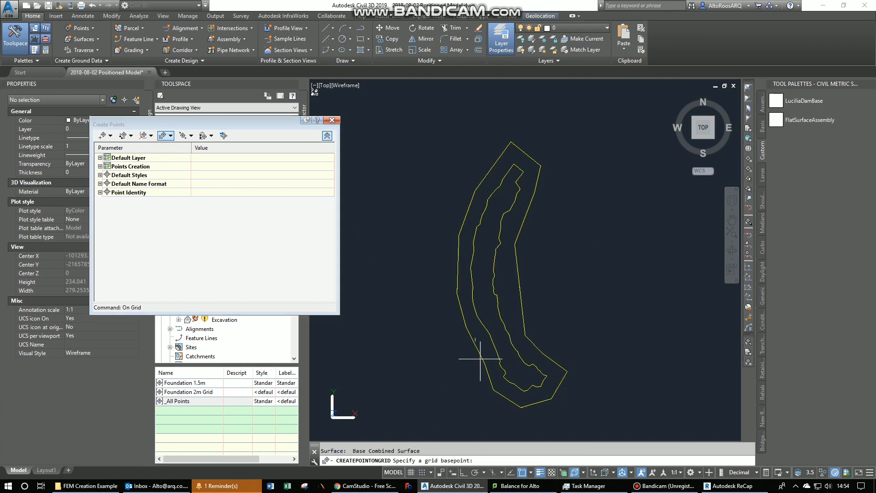
click(425, 423)
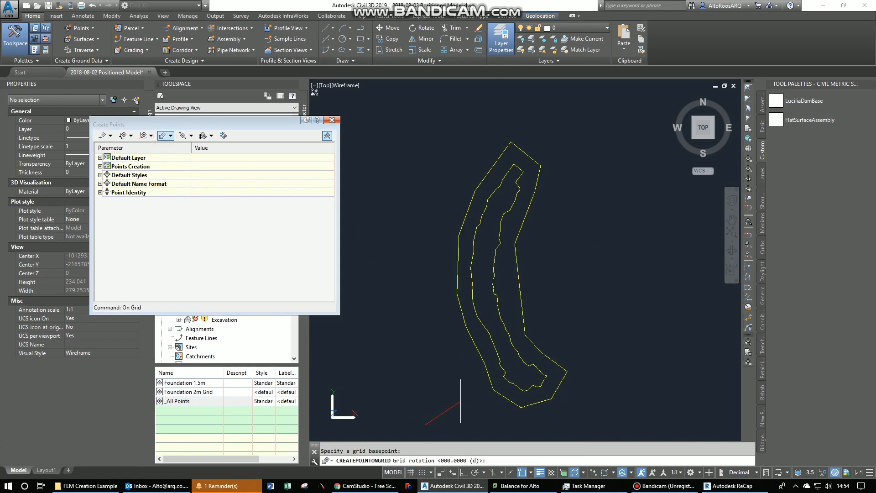
key(Return)
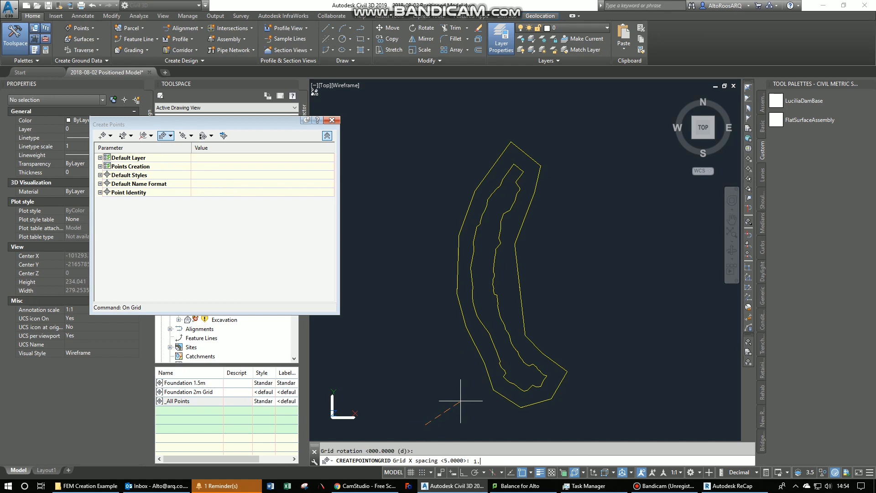
key(Return)
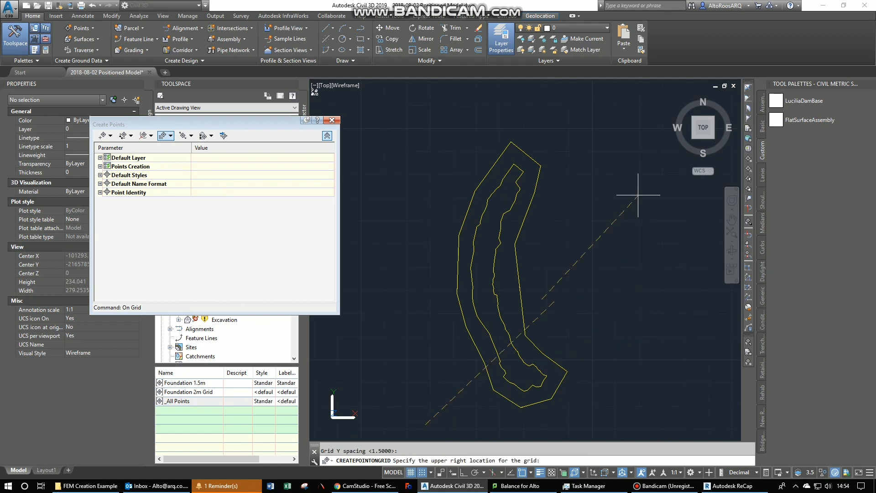
click(585, 121)
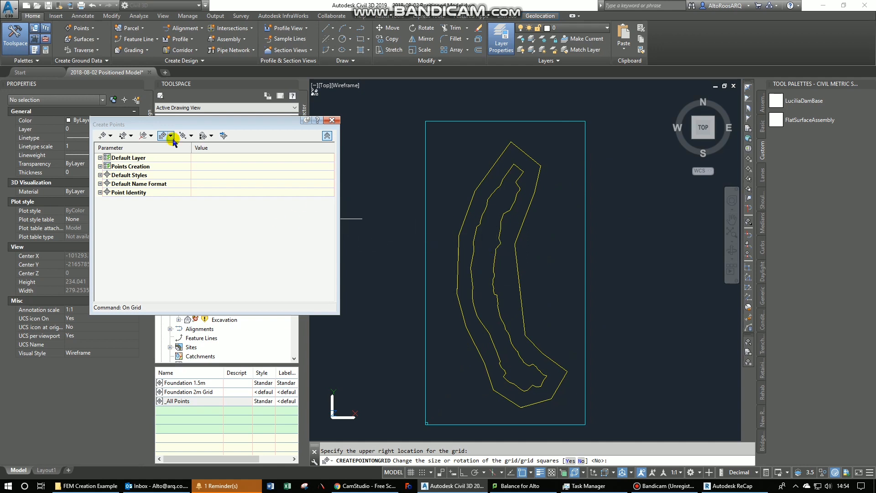
click(582, 460)
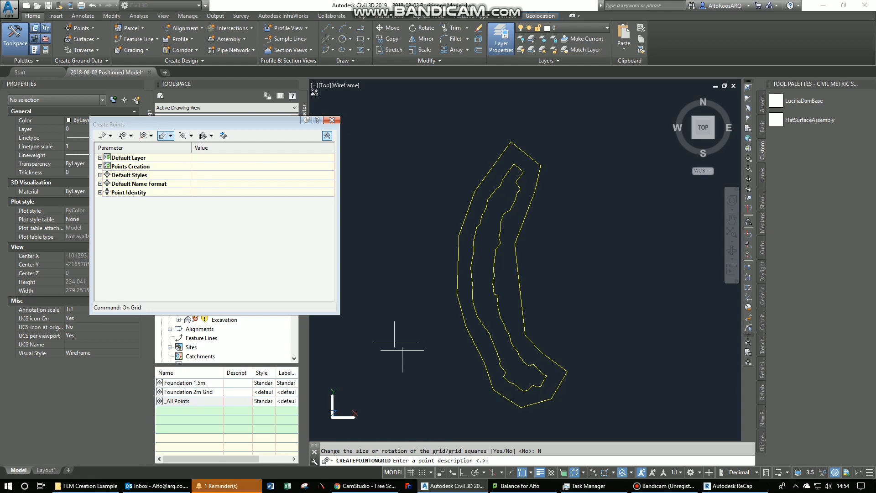
key(Escape)
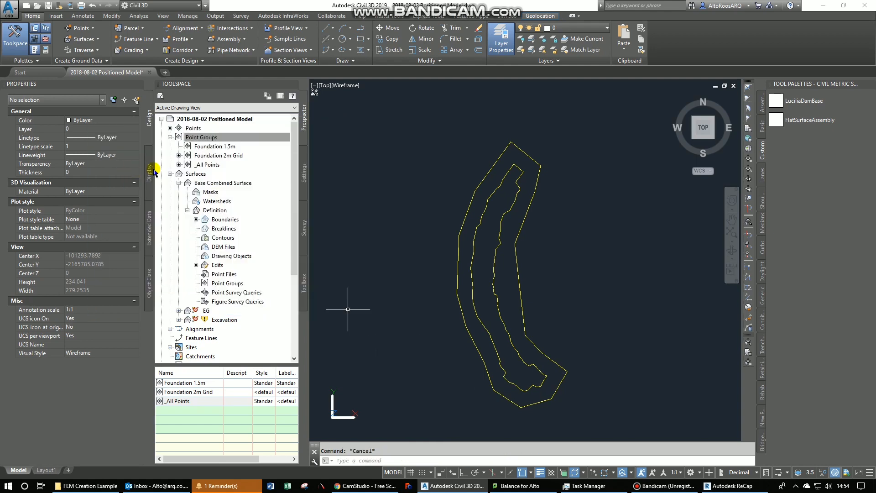
- Reopen the point creation tools and set the prompts for elevations and descriptions to Automatic
click(88, 31)
click(59, 36)
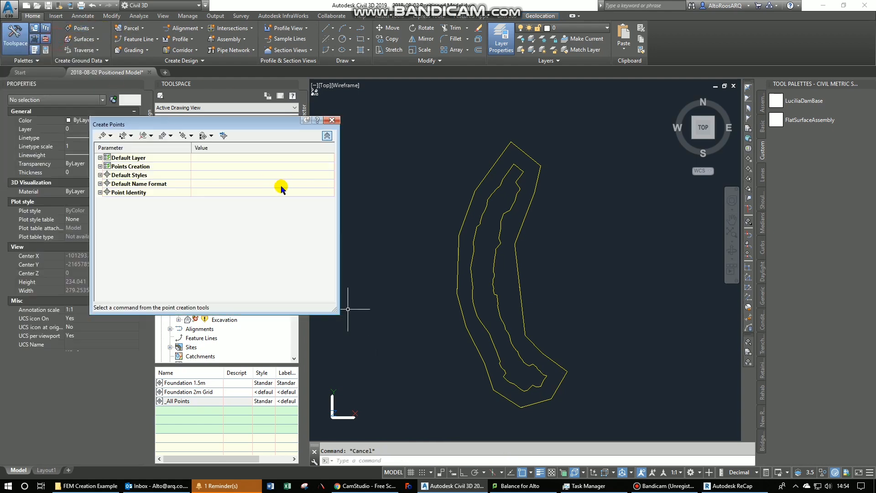
click(100, 167)
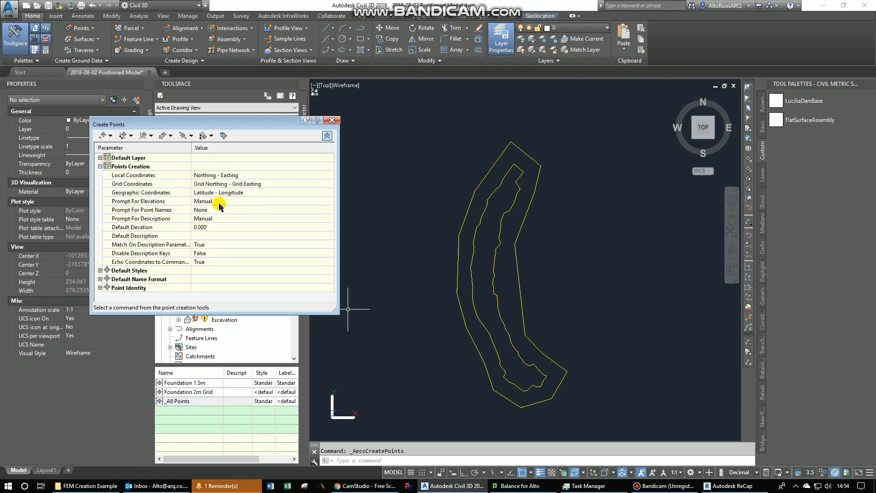
click(219, 201)
click(219, 202)
click(215, 214)
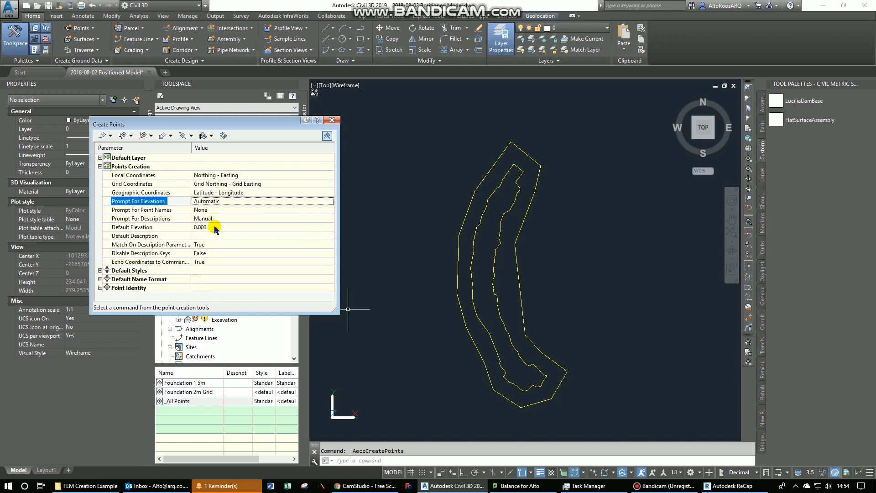
click(215, 219)
click(219, 219)
click(215, 232)
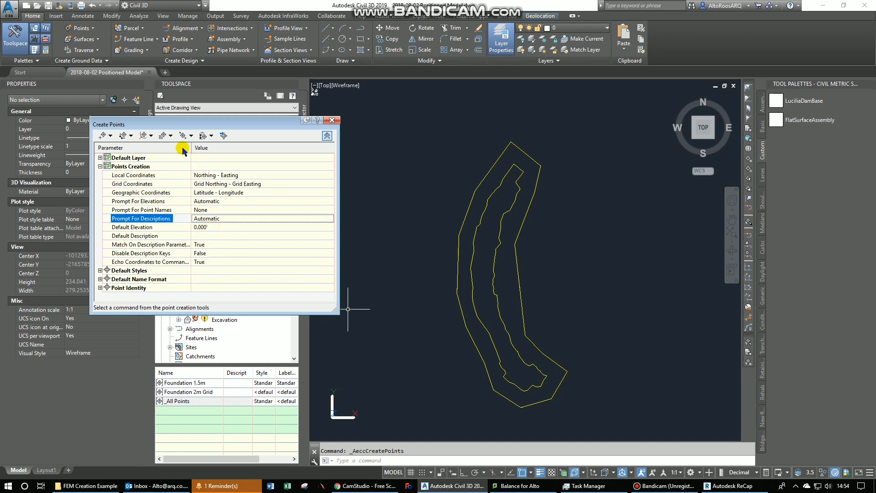
- Create points on a grid over the Base Combined Surface with zero rotation and 1.5 X and Y spacing, enclosing the whole outer boundary
click(166, 136)
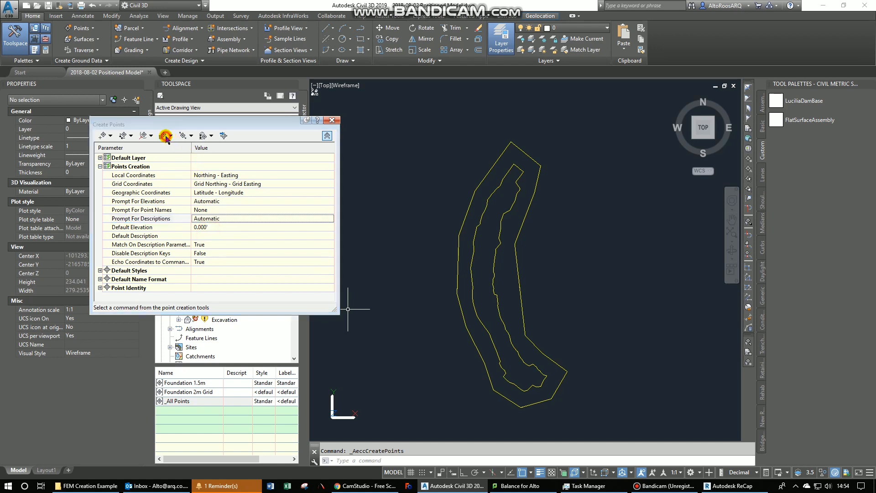
click(486, 356)
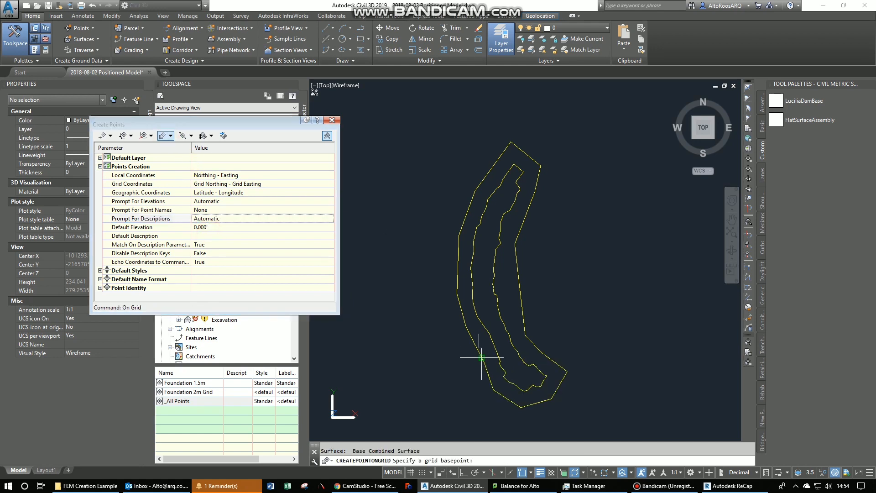
click(417, 428)
key(Return)
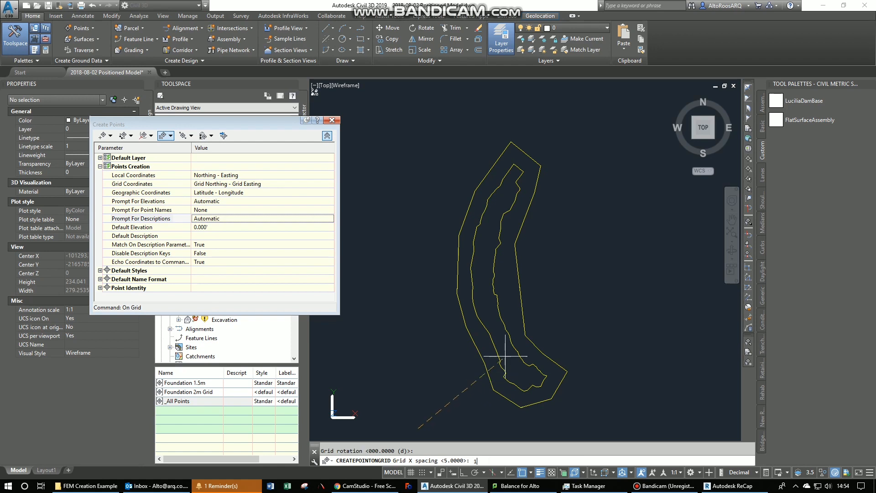
key(Return)
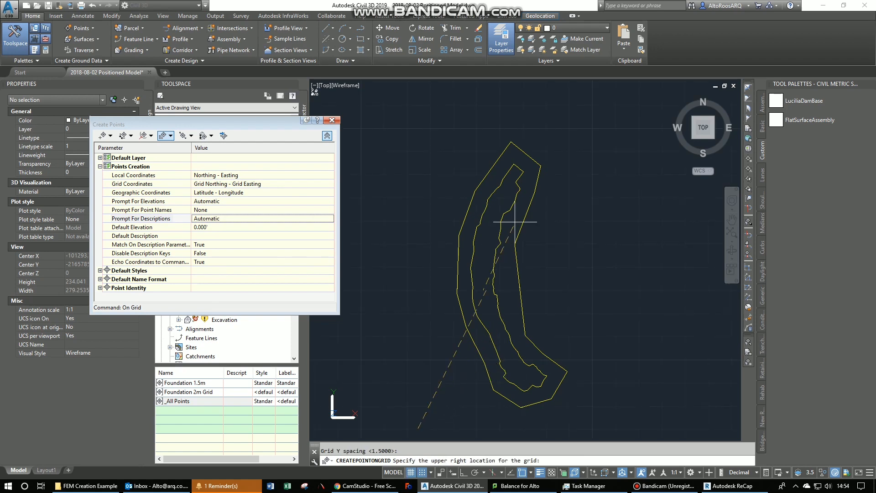
click(596, 130)
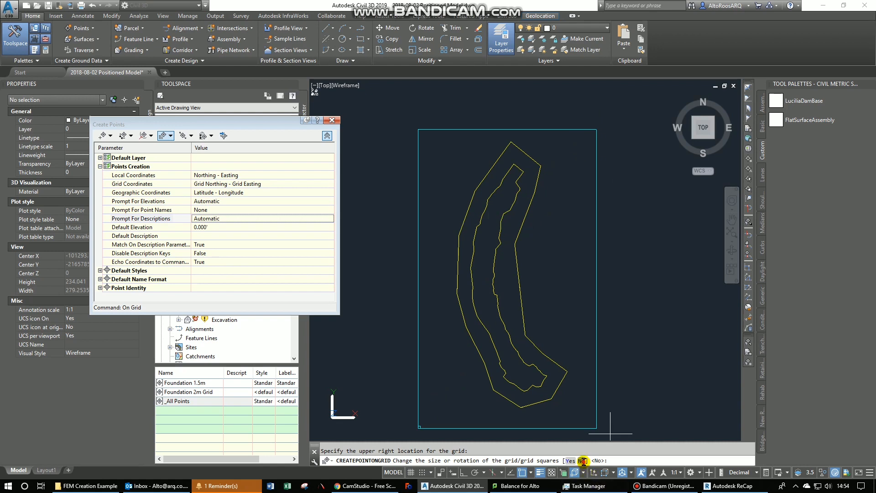
key(Return)
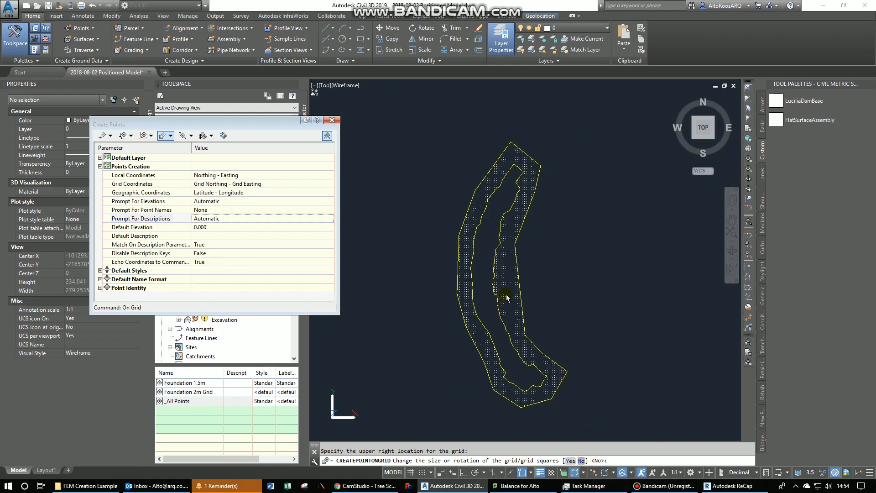
text(n)
key(Return)
scroll(513, 303, up, 2)
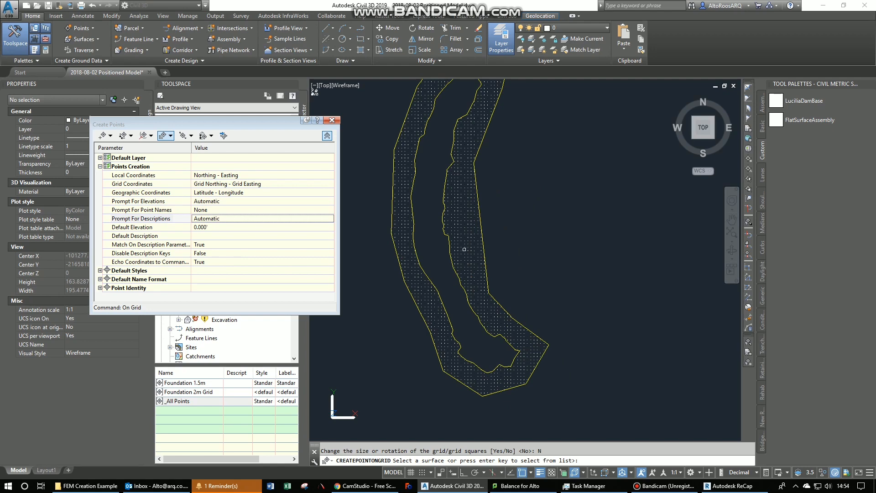
scroll(464, 249, up, 5)
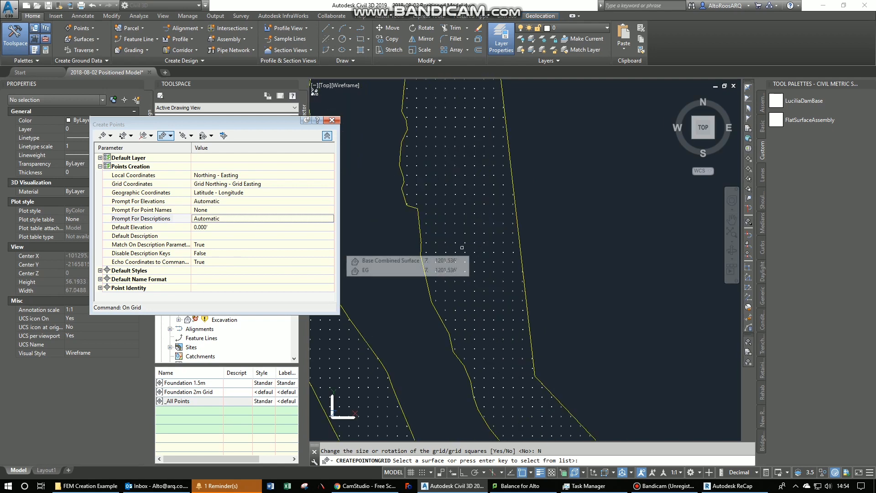
scroll(524, 334, down, 3)
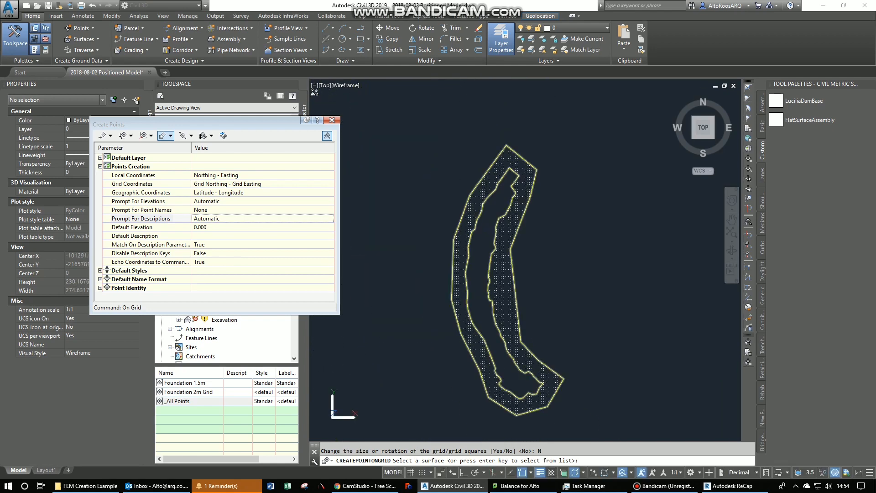
scroll(499, 279, up, 5)
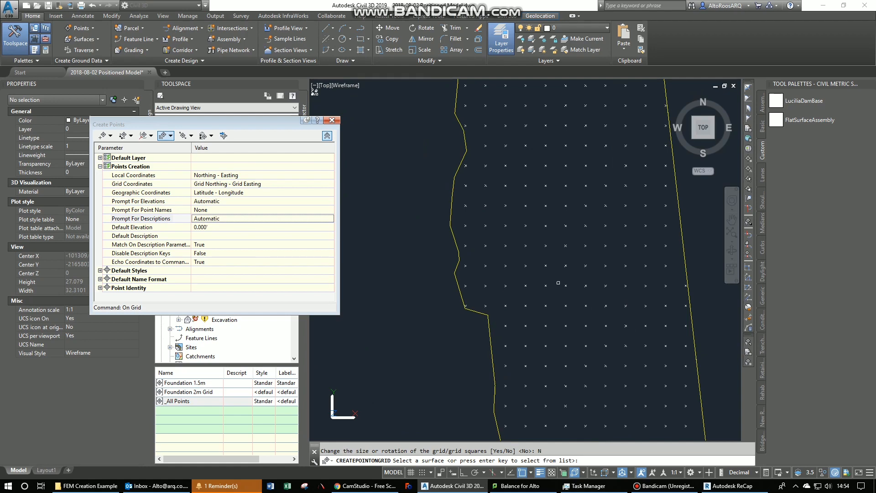
scroll(479, 284, down, 6)
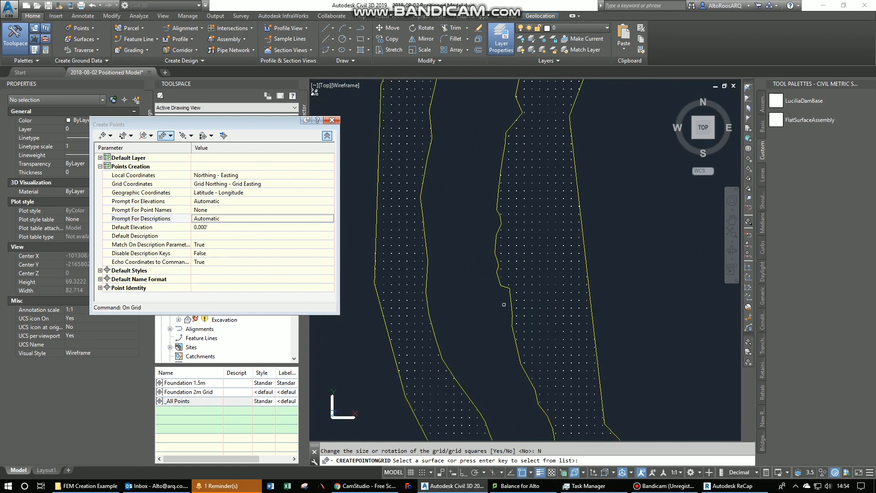
click(331, 120)
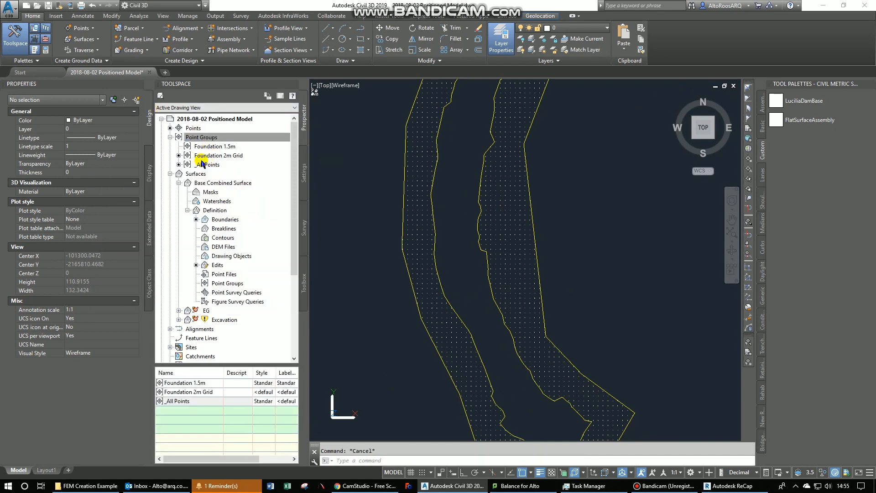
- In the Foundation 1.5m point group's properties, enable including points by matching numbers
right_click(217, 146)
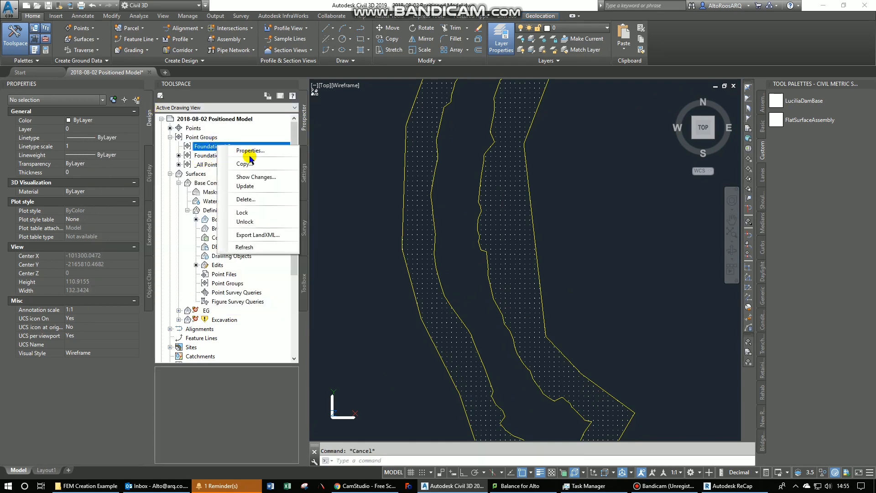
click(249, 152)
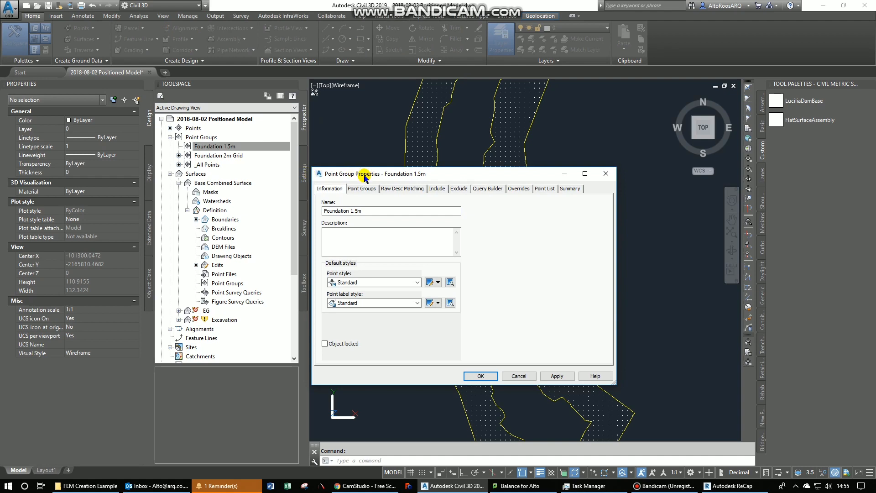
drag(364, 177, 147, 174)
click(219, 186)
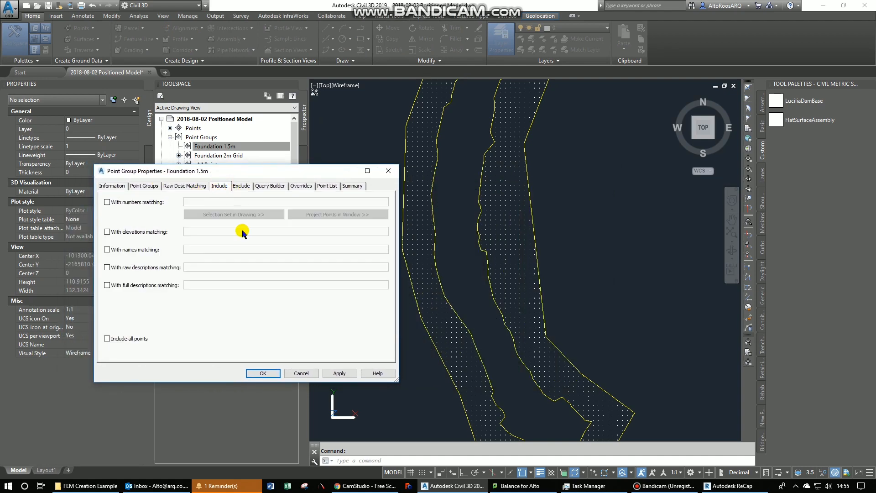
click(152, 201)
drag(210, 170, 184, 260)
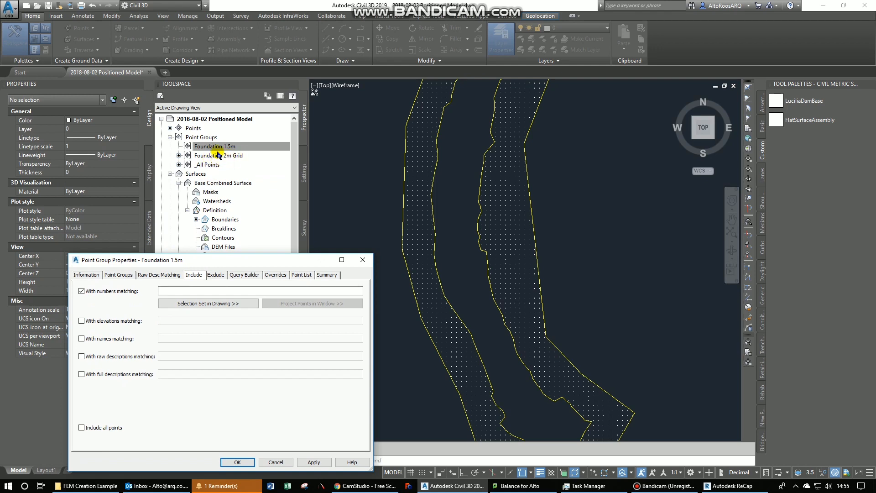
- Include all the new grid points in the Foundation 1.5m group by window-selecting them in the drawing, and apply the changes
click(204, 304)
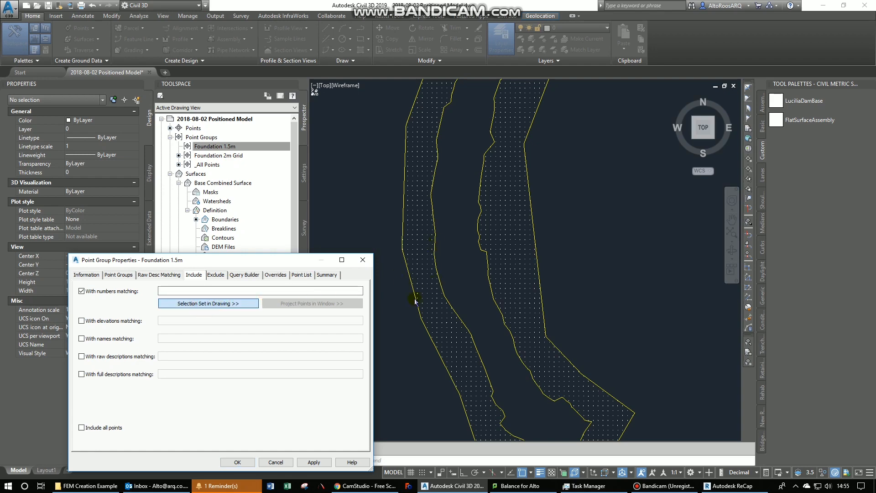
scroll(413, 297, down, 5)
click(384, 358)
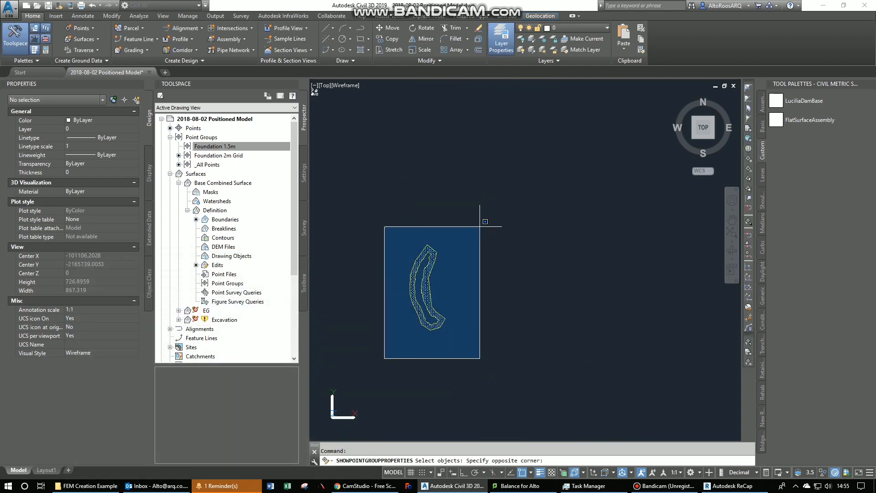
click(479, 226)
key(Return)
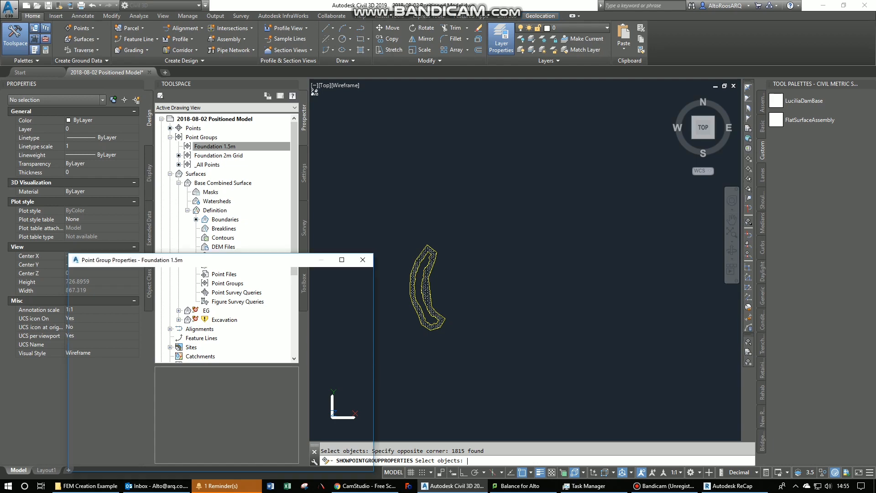
drag(159, 262, 289, 155)
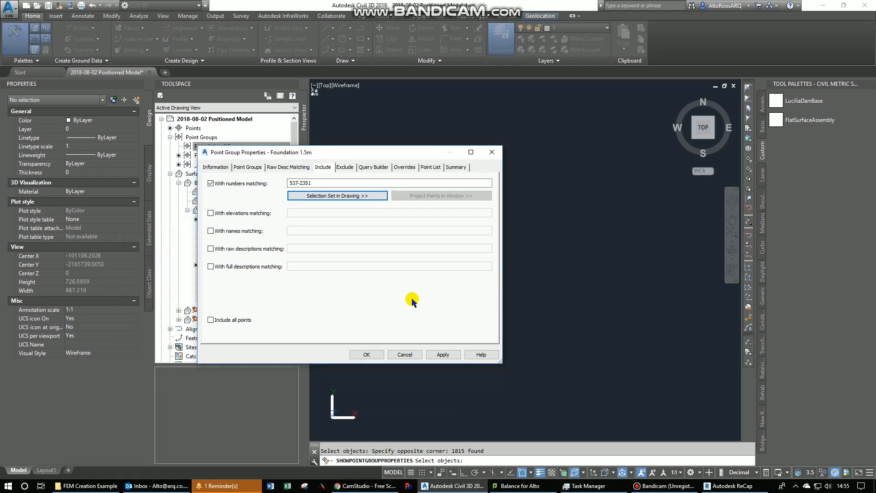
click(441, 356)
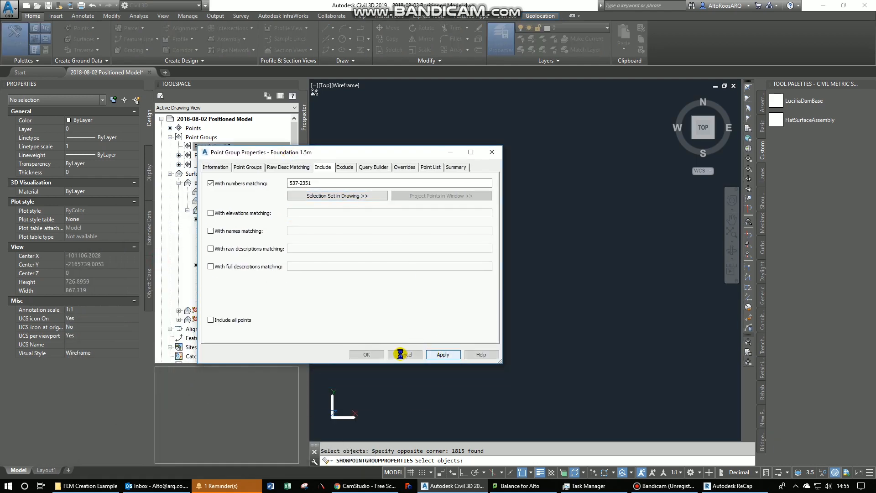
click(372, 354)
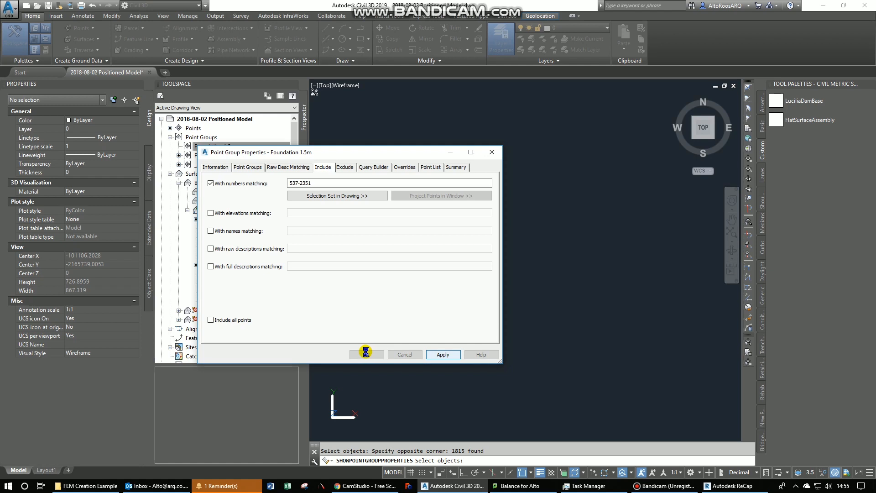
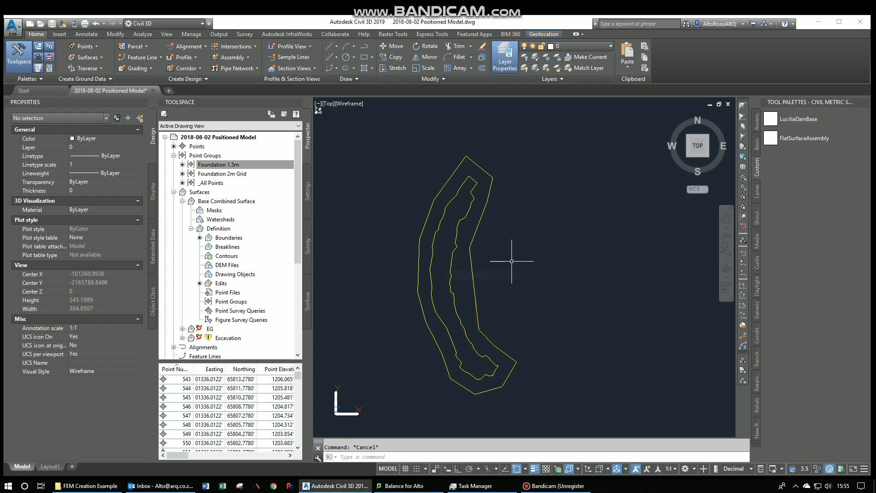
scroll(464, 289, up, 5)
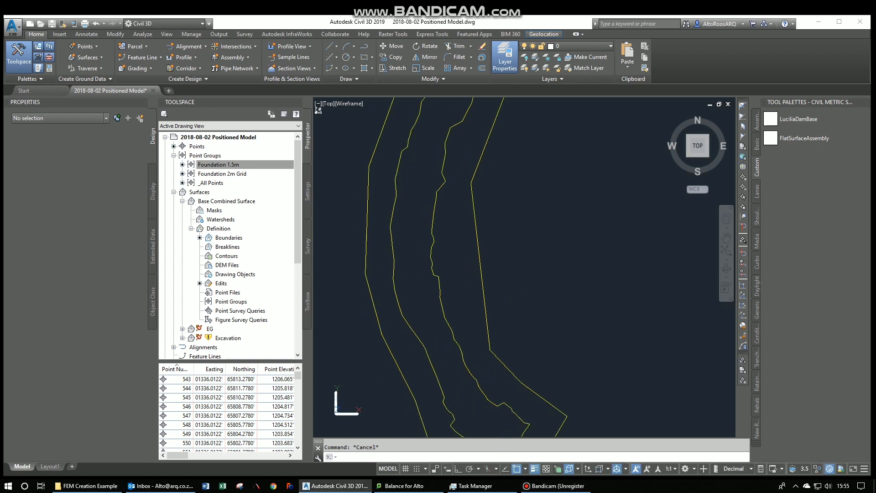
click(497, 275)
click(466, 263)
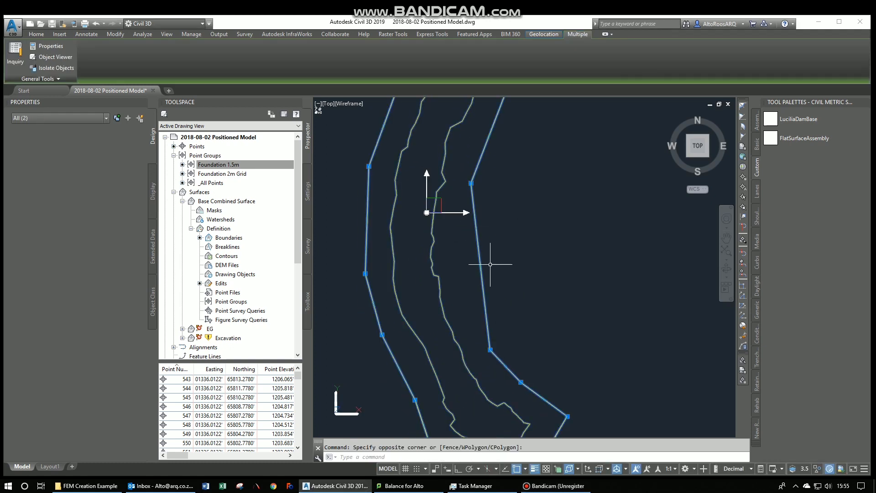
key(Escape)
click(501, 291)
click(481, 274)
scroll(487, 276, down, 2)
key(Escape)
click(458, 270)
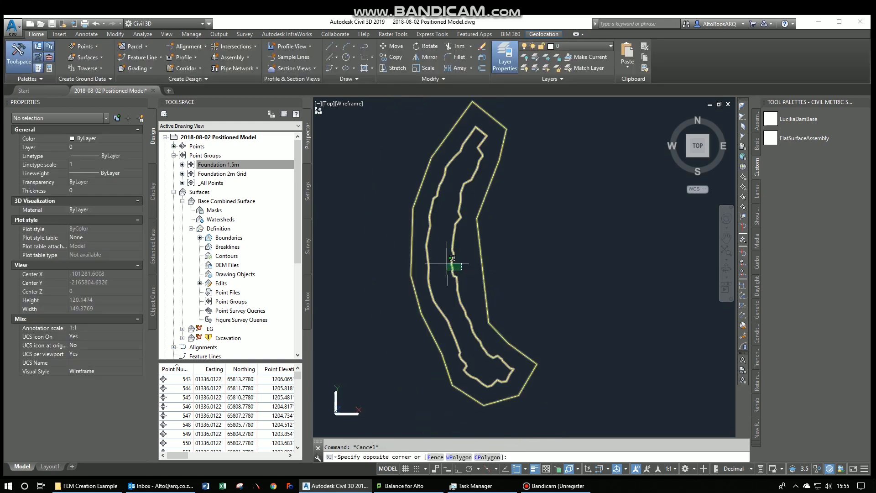
click(449, 262)
key(Escape)
click(487, 266)
key(Escape)
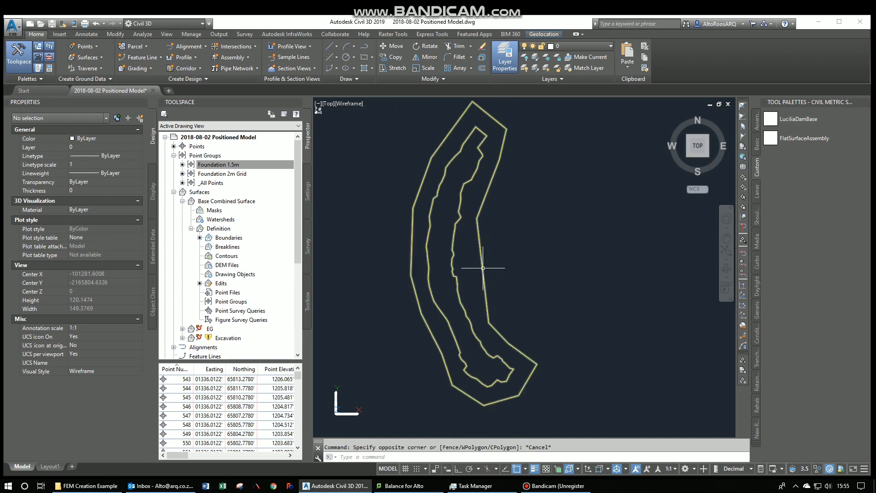
- Try to offset the outer boundary polyline outward by 10
click(501, 272)
click(478, 274)
click(471, 281)
shift+click(450, 271)
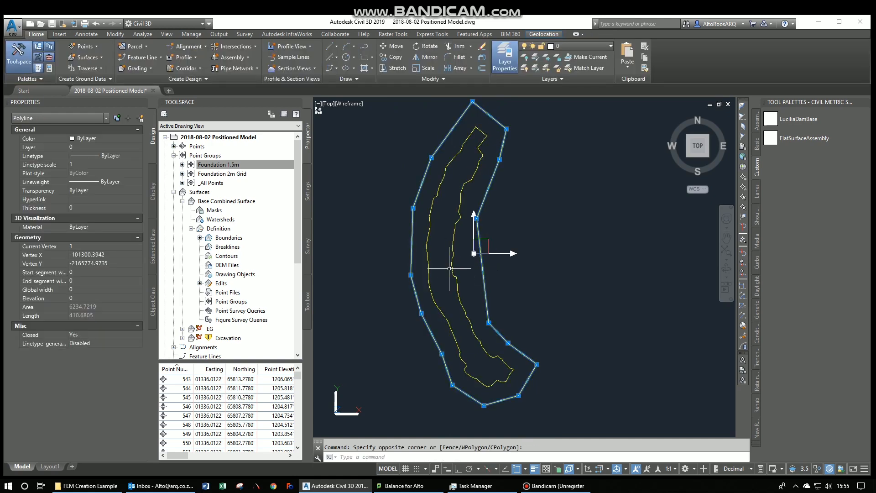
click(482, 68)
text(10)
key(Return)
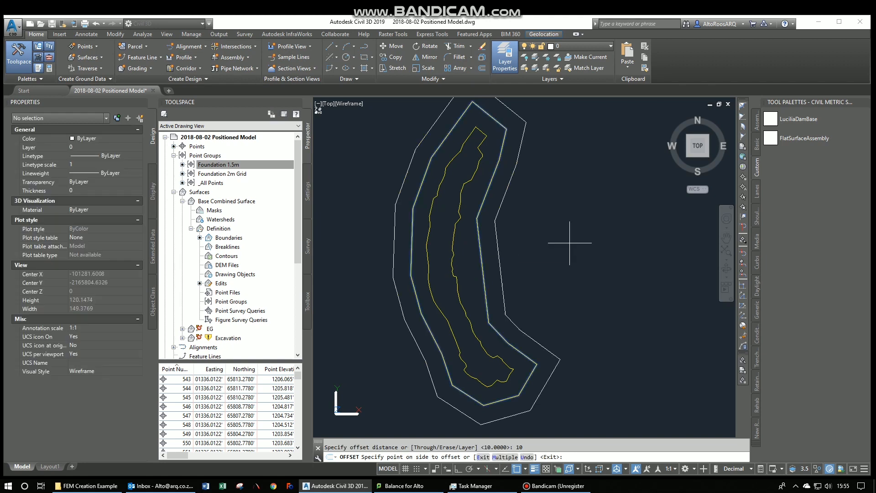
key(Escape)
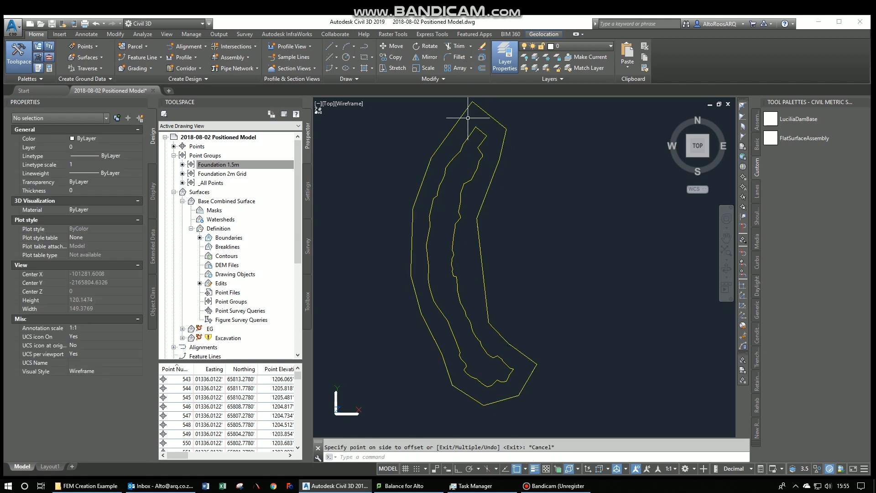
key(Escape)
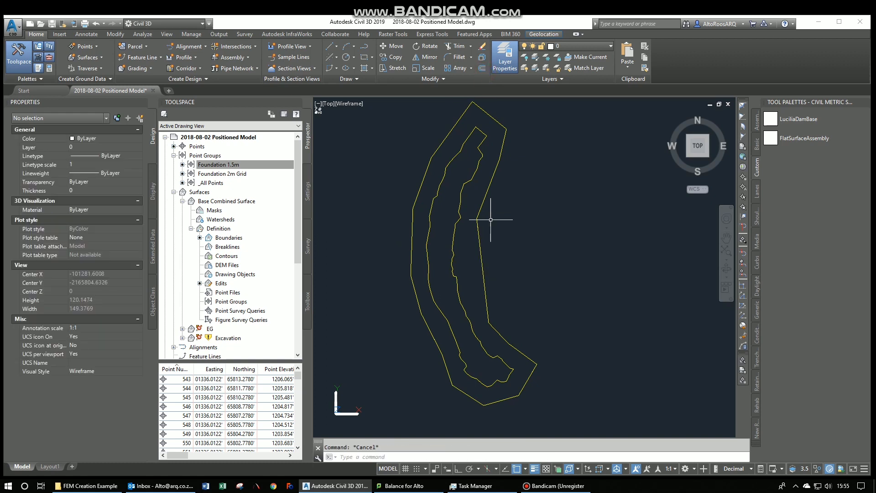
click(482, 67)
key(Escape)
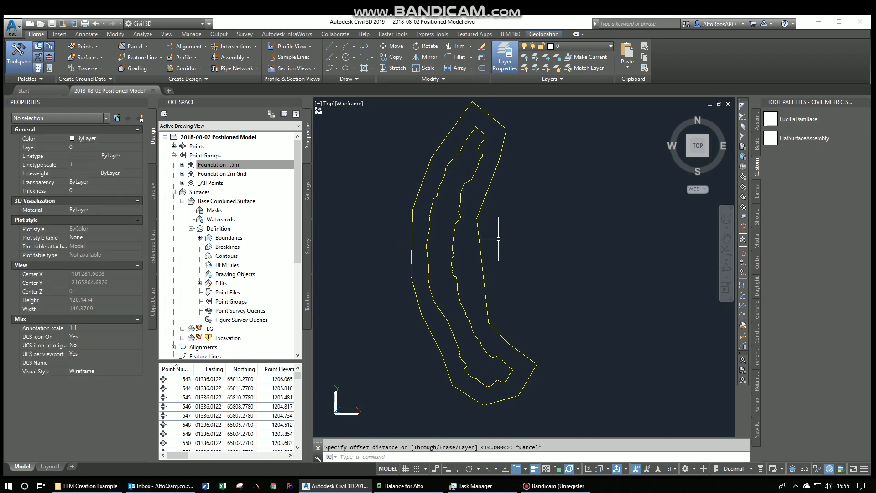
- Offset only the outer boundary polyline outward by 10 to make a larger outline around the foundation
click(492, 277)
click(451, 254)
shift+click(469, 273)
shift+click(436, 261)
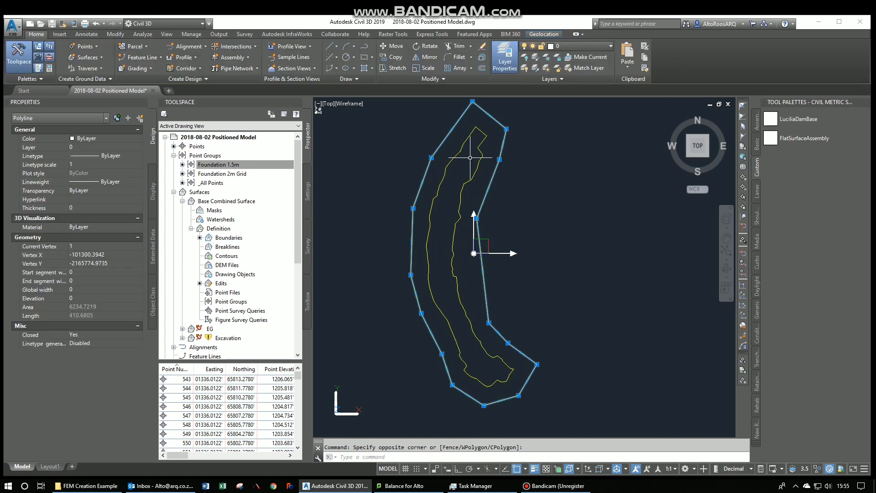
click(481, 68)
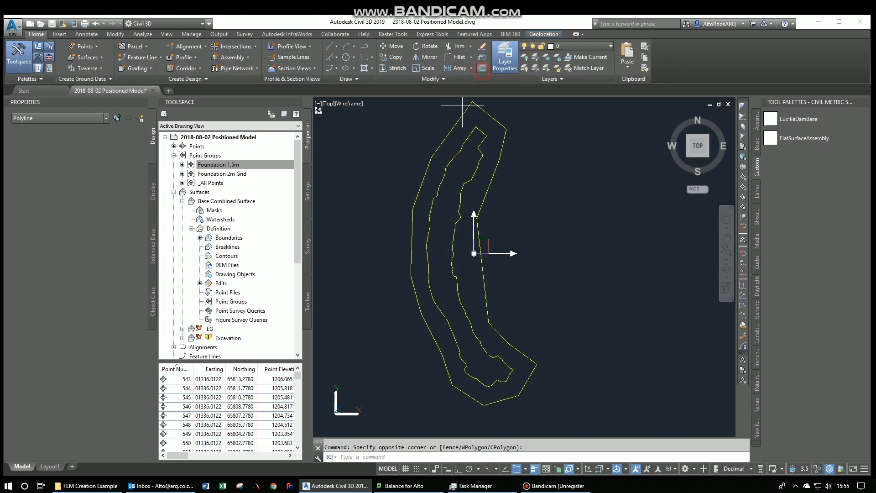
key(Return)
click(551, 270)
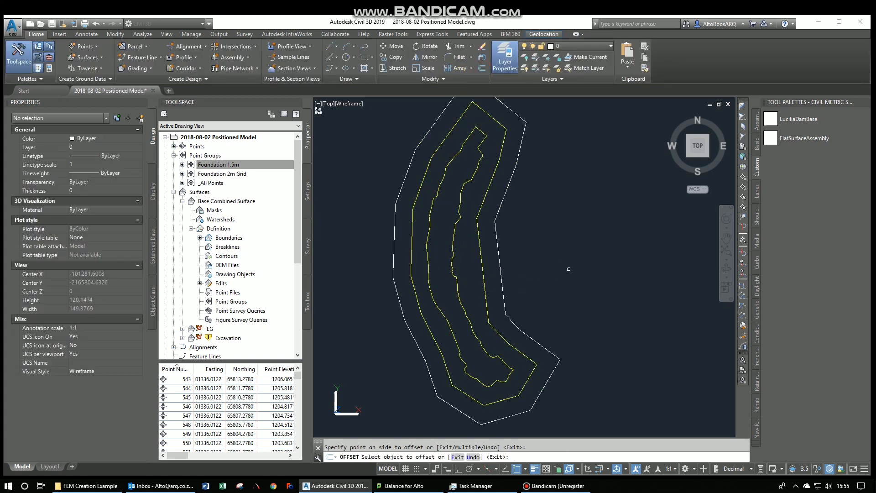
key(Escape)
click(505, 272)
click(492, 264)
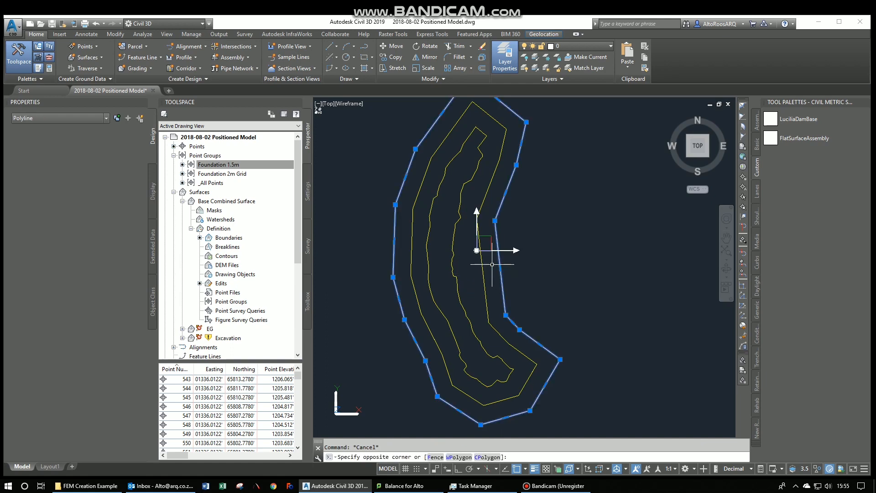
key(Escape)
click(489, 271)
click(478, 280)
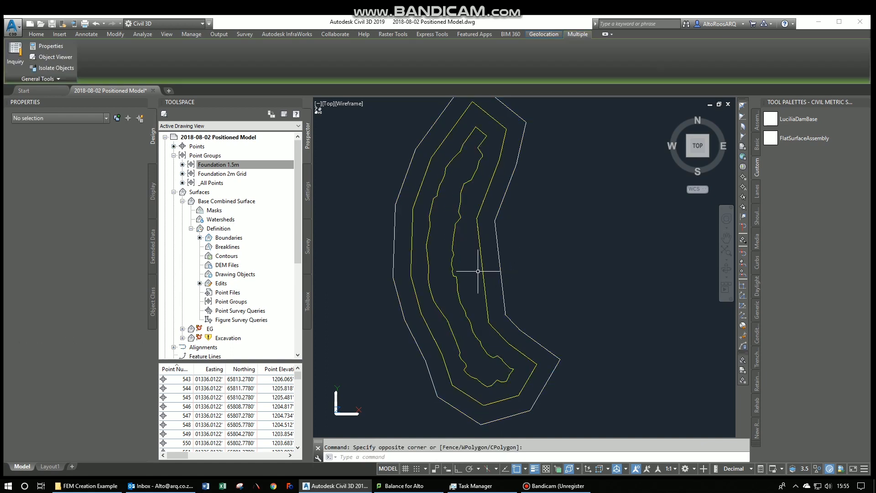
key(Escape)
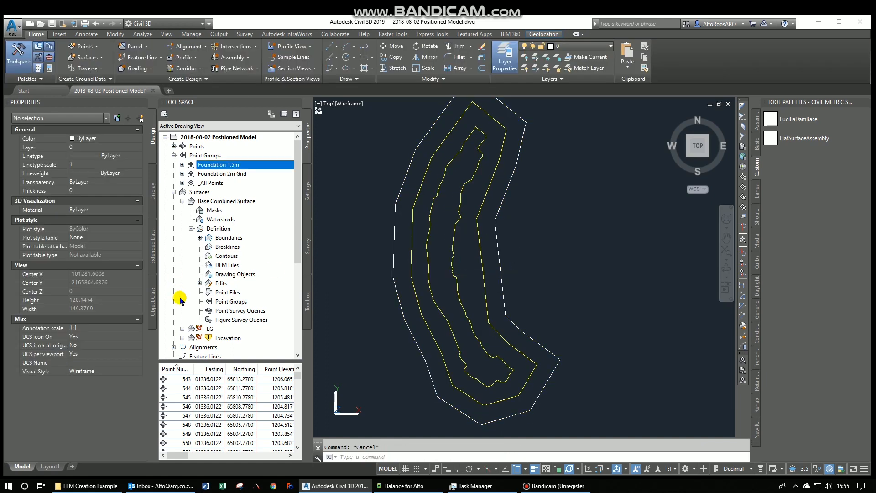
- Delete the Outer and Inner boundaries from the Base Combined Surface definition
click(227, 238)
click(190, 389)
right_click(191, 389)
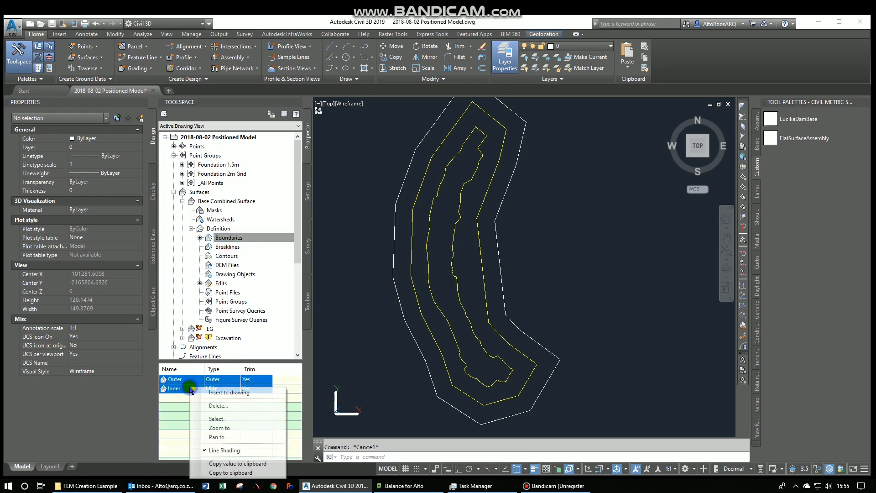
click(212, 410)
click(451, 270)
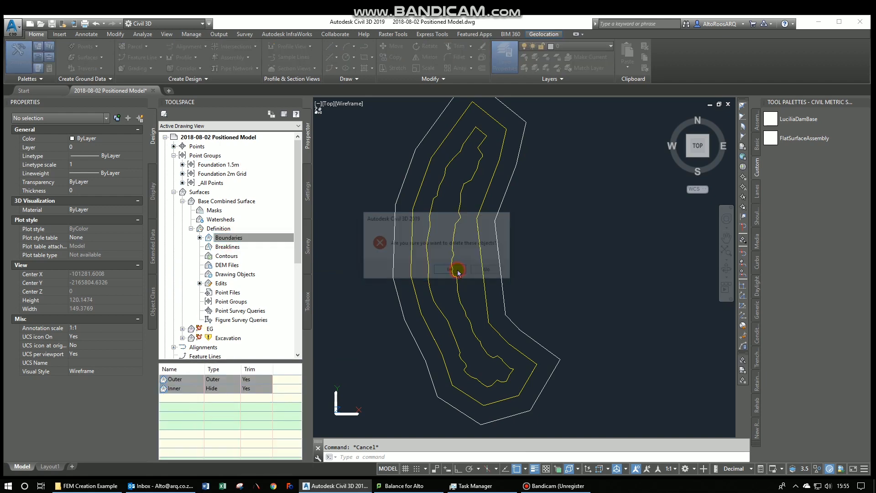
click(491, 286)
key(Escape)
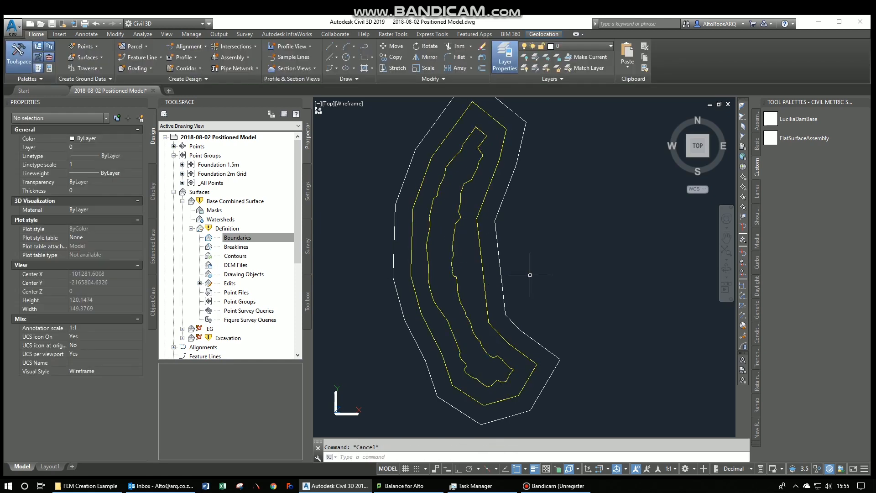
- Rebuild the Base Combined Surface without its boundaries
right_click(215, 201)
click(259, 228)
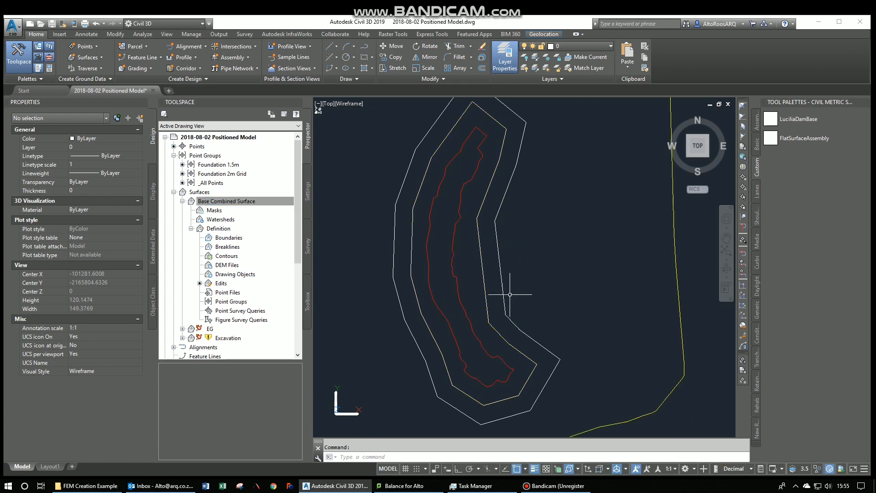
click(481, 254)
key(Escape)
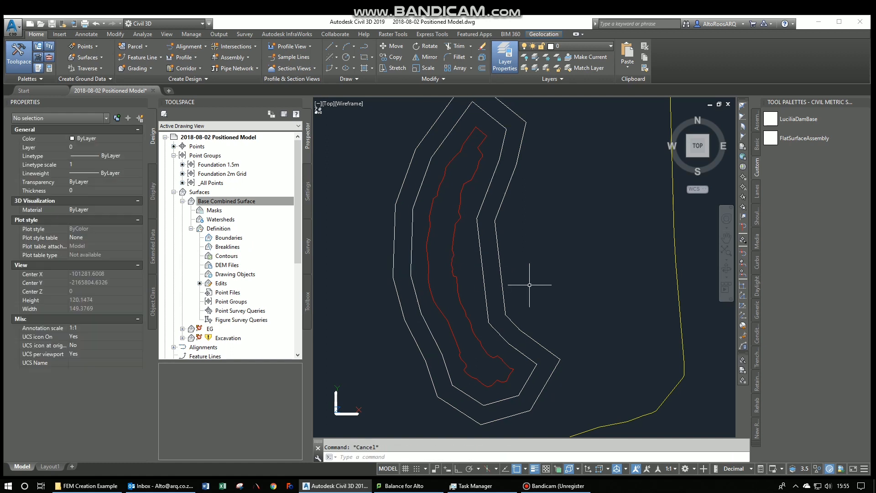
- Add an Outer-type boundary named Outer to the Base Combined Surface, using the newly offset polyline with non-destructive breakline enabled
right_click(220, 240)
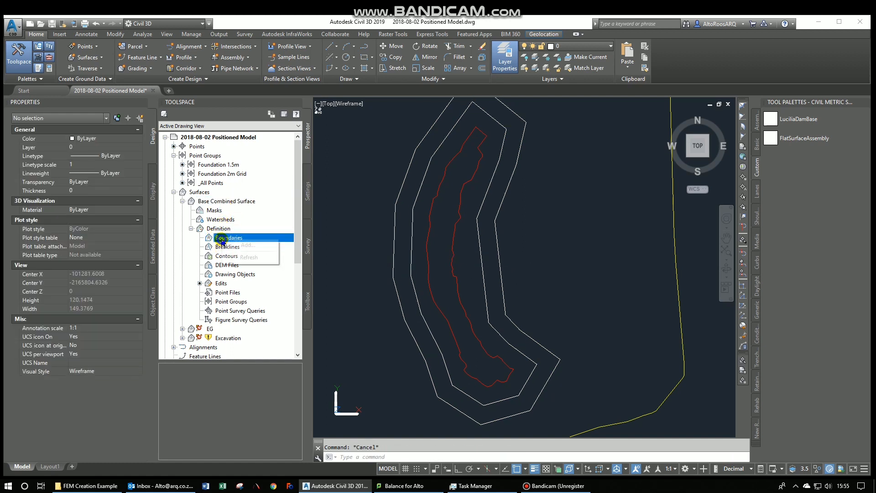
click(249, 258)
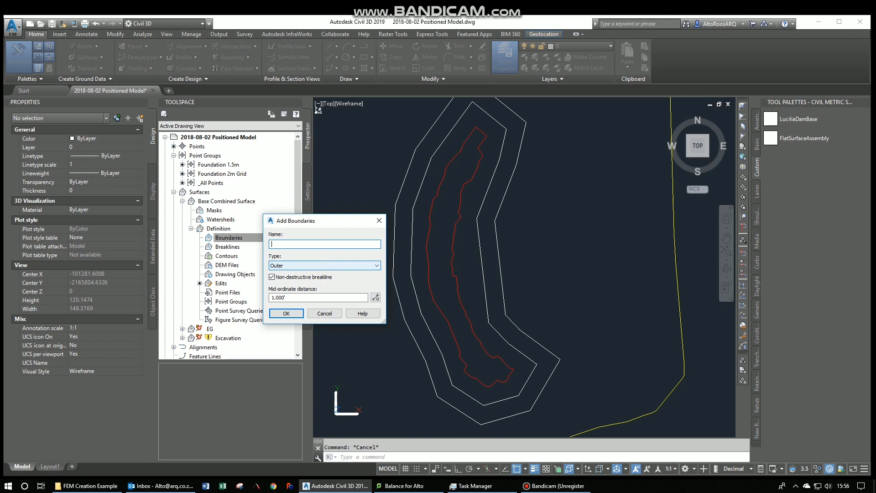
key(Return)
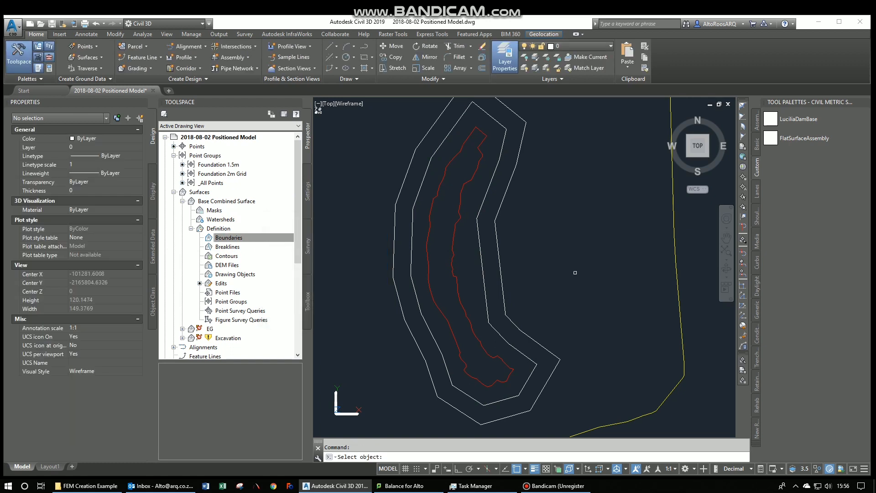
click(496, 249)
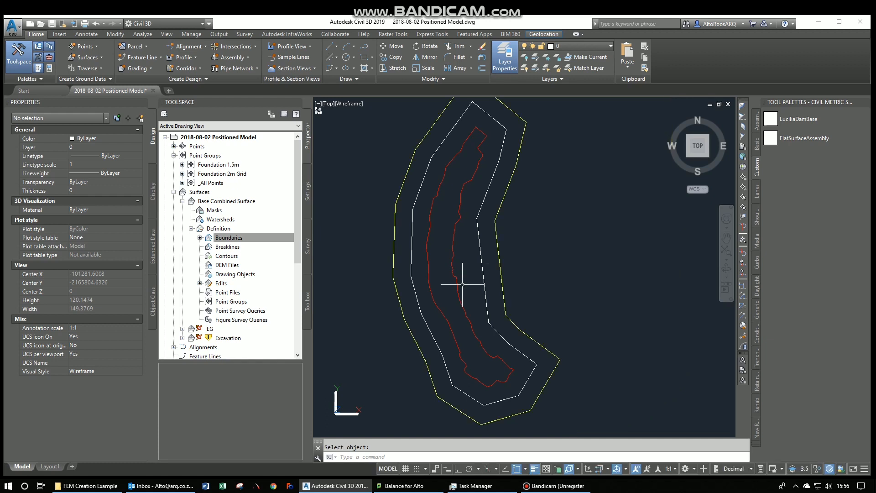
- Add a Hide-type boundary named Hide to the Base Combined Surface, using the original boundary polyline just inside the new outer one
right_click(249, 237)
click(252, 240)
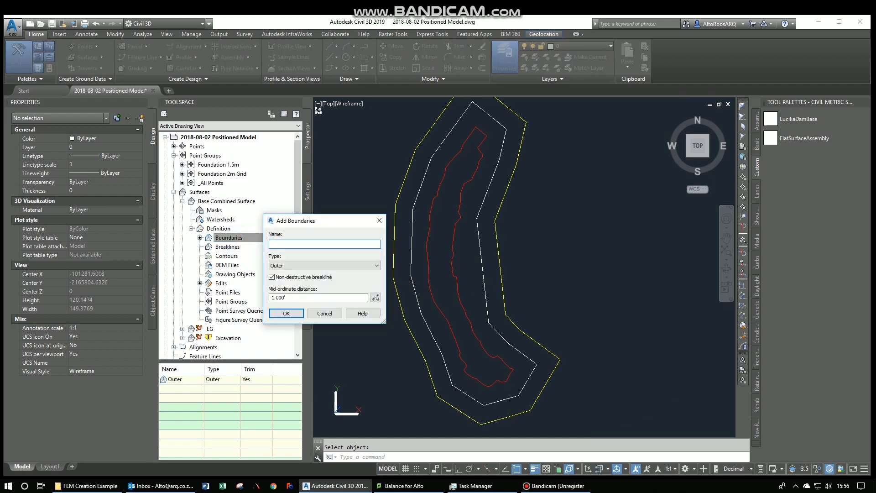
click(290, 265)
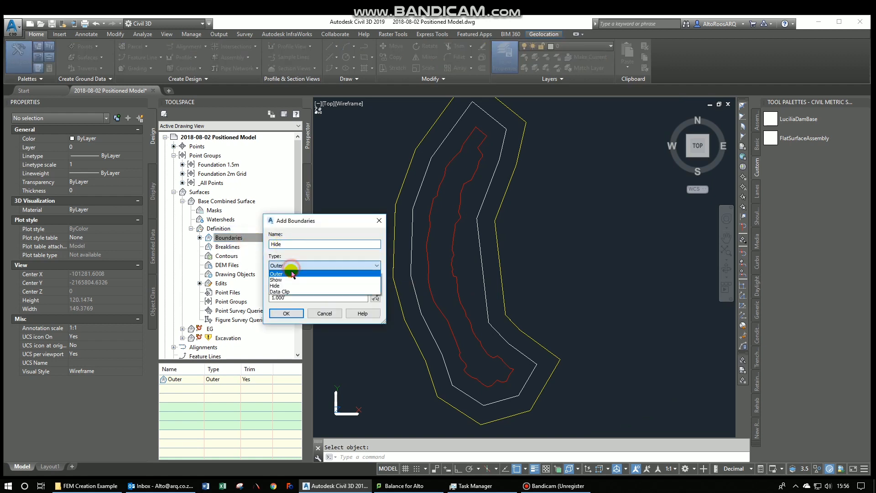
click(289, 285)
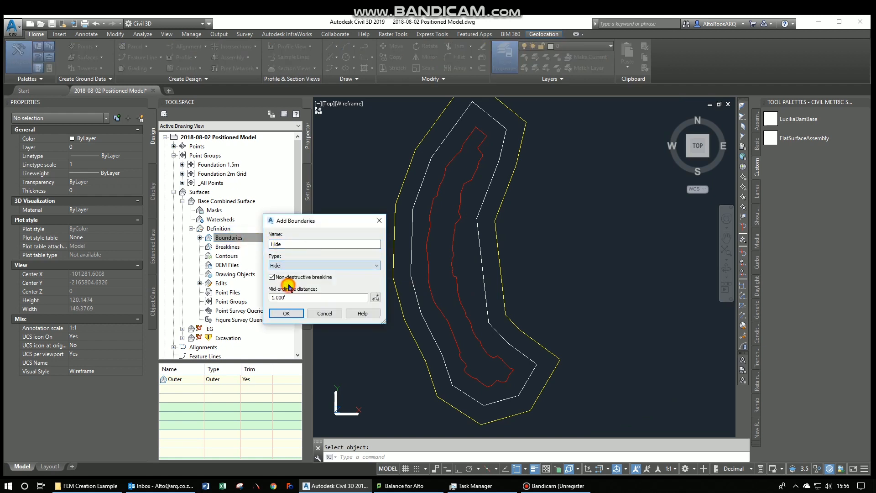
click(284, 313)
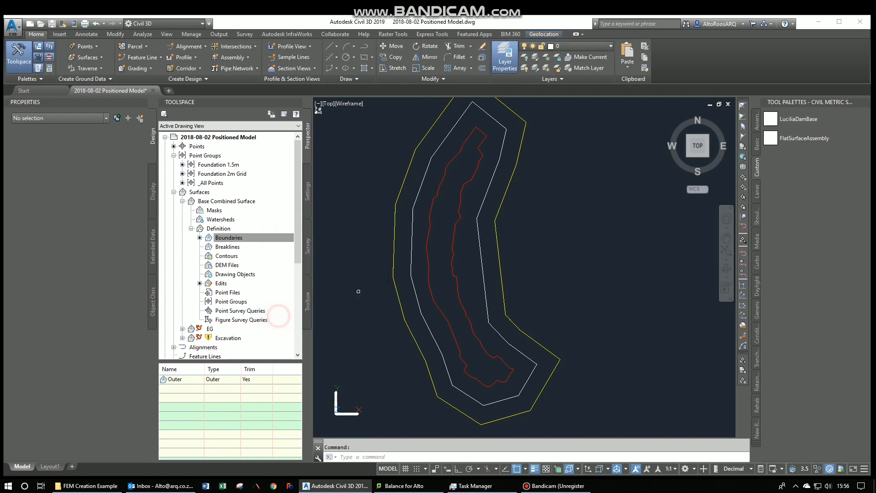
click(419, 296)
click(411, 275)
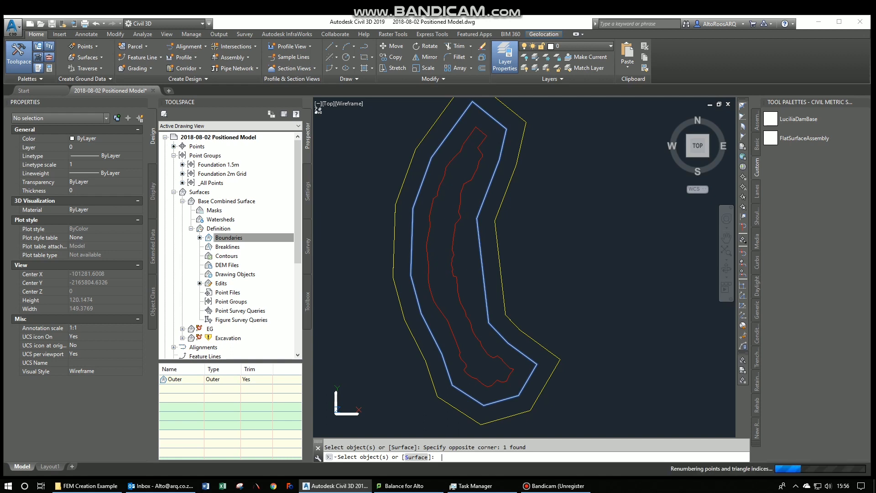
key(Return)
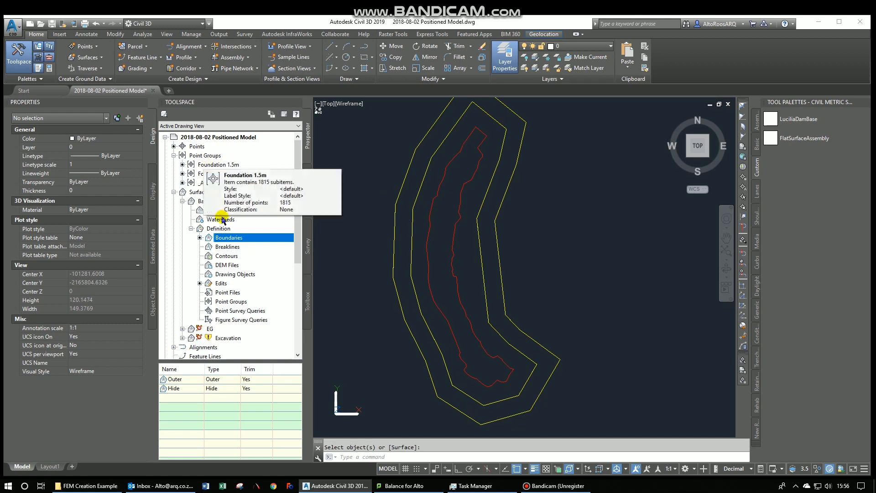
right_click(220, 201)
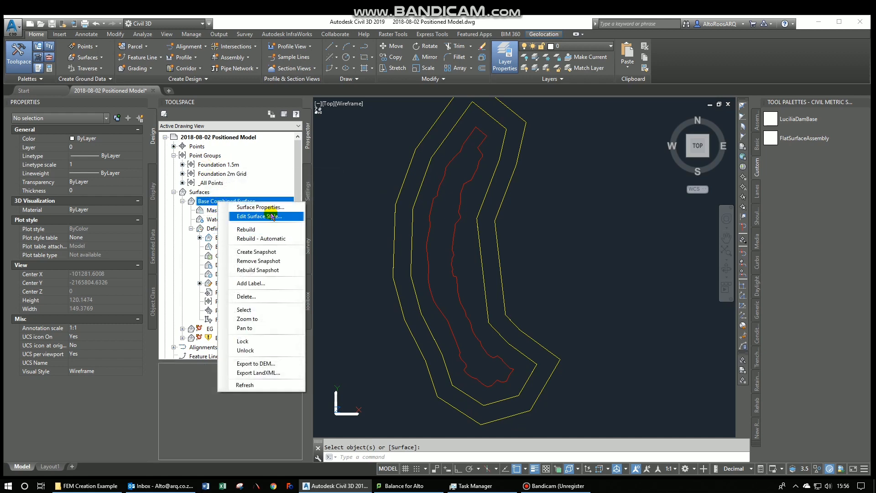
click(260, 207)
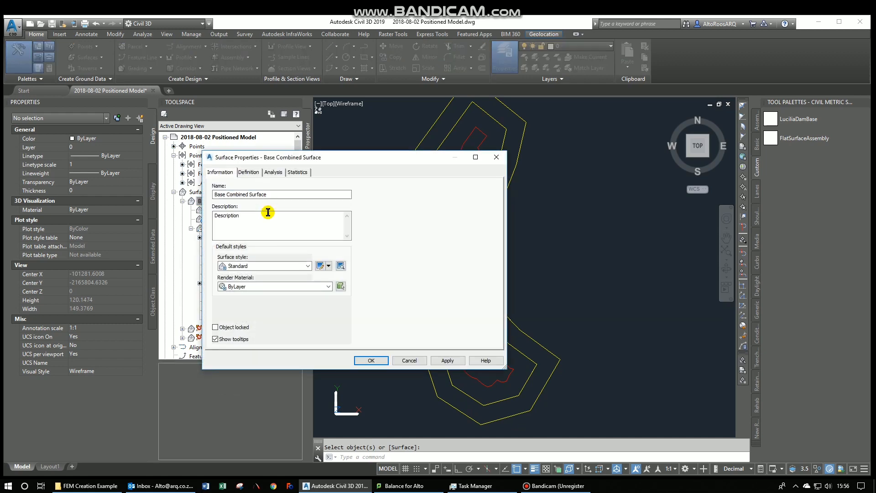
key(Escape)
- Make the triangles visible in plan view in the Base Combined Surface's Standard surface style, and apply the change
right_click(233, 201)
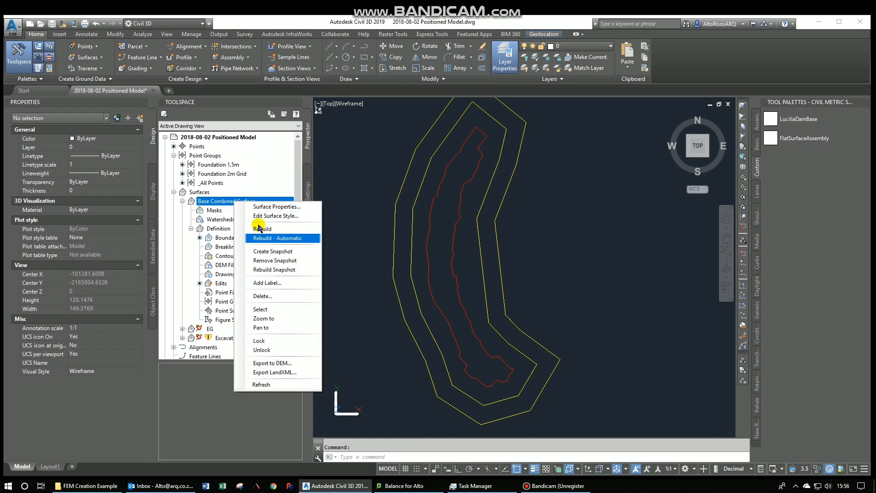
click(262, 217)
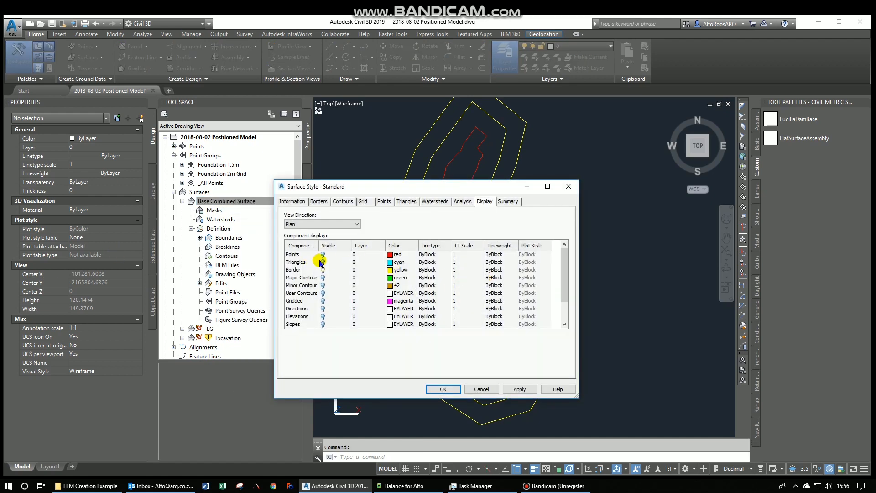
click(323, 263)
click(524, 390)
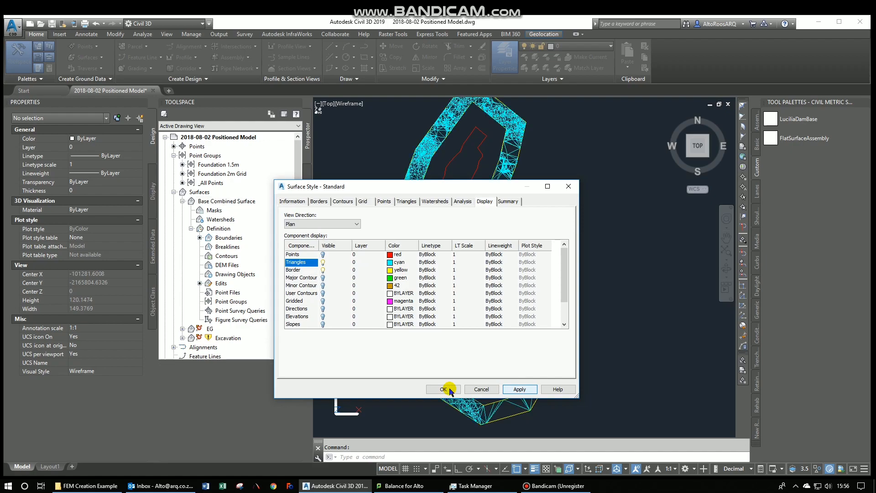
click(449, 390)
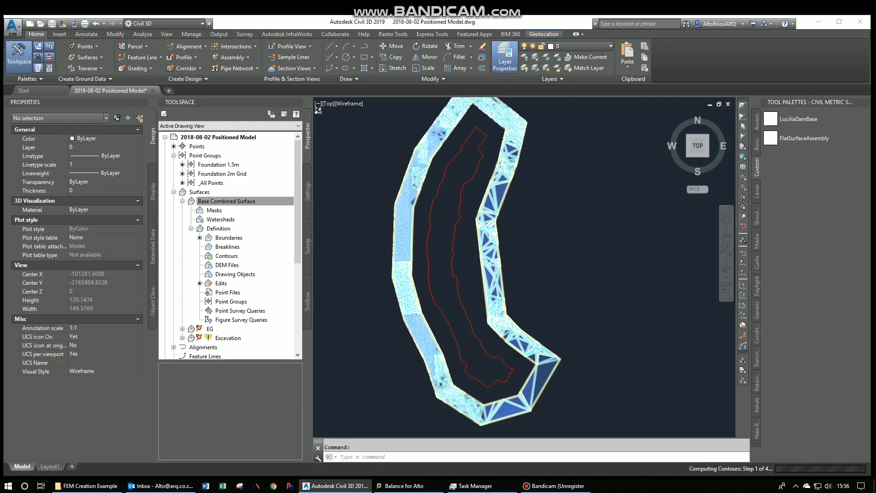
- Examine the Base Combined Surface's triangulation along the western side of the ring between the Outer and Hide boundaries
scroll(397, 271, up, 5)
scroll(421, 284, up, 3)
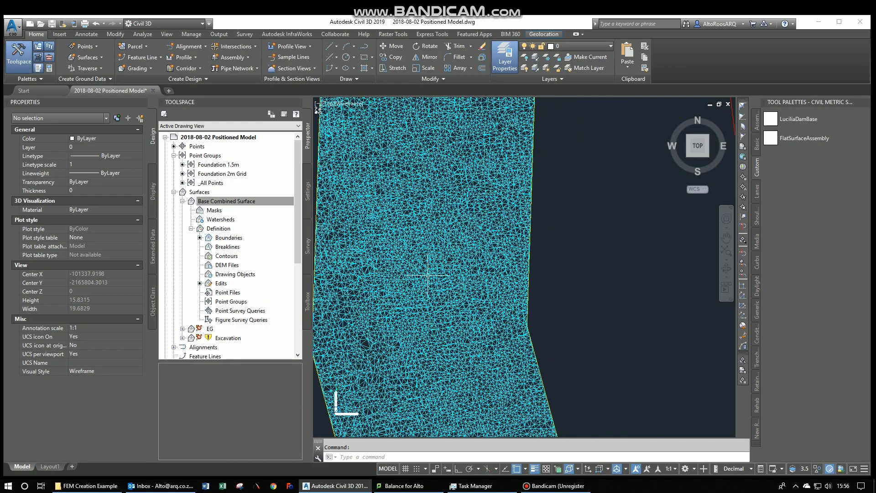
middle_drag(406, 200, 471, 383)
middle_drag(487, 256, 483, 316)
scroll(480, 315, up, 1)
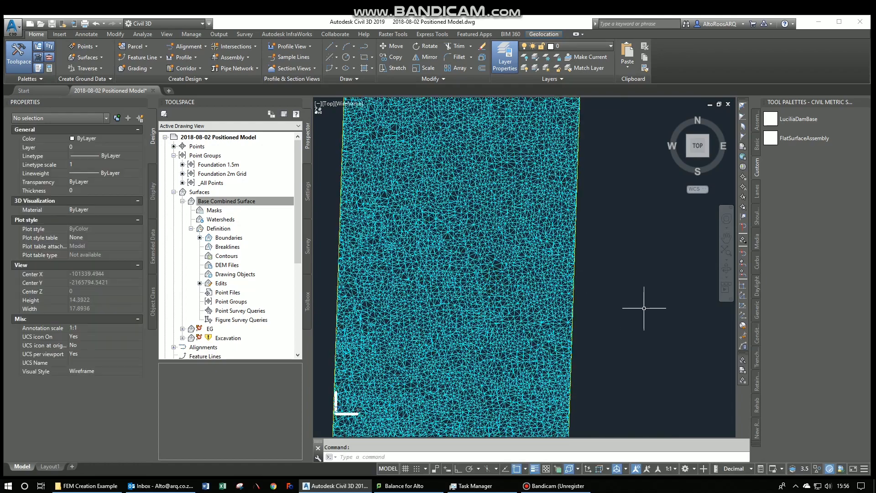
click(514, 267)
scroll(514, 267, down, 3)
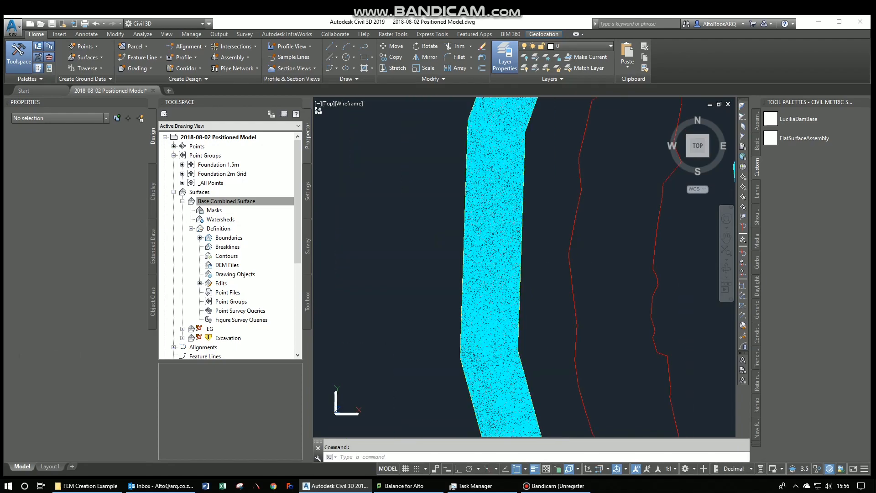
middle_drag(506, 266, 420, 377)
middle_drag(622, 393, 499, 234)
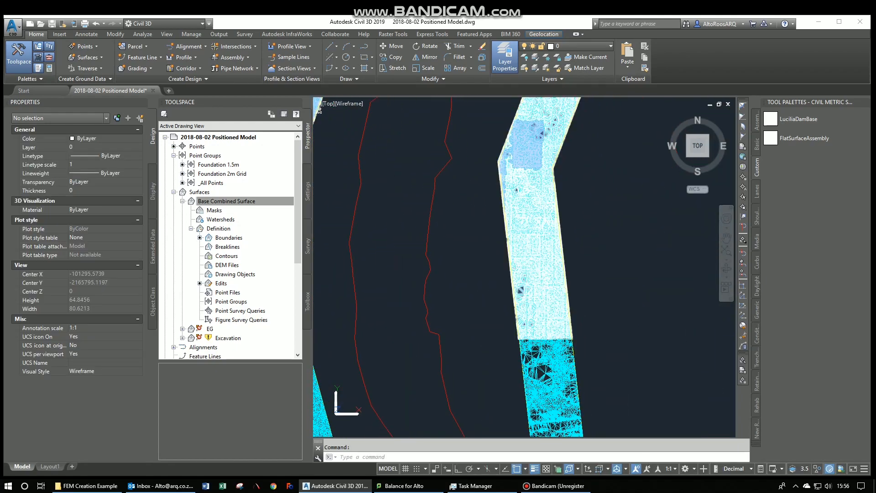
- Examine the ring's triangles along its eastern side up to the northern corner for gaps and large triangles
scroll(538, 285, up, 5)
middle_drag(506, 192, 510, 378)
middle_drag(496, 208, 406, 388)
middle_drag(492, 169, 433, 346)
middle_drag(497, 169, 445, 365)
scroll(508, 225, down, 1)
middle_drag(513, 159, 470, 360)
middle_drag(493, 178, 562, 374)
middle_drag(429, 277, 612, 375)
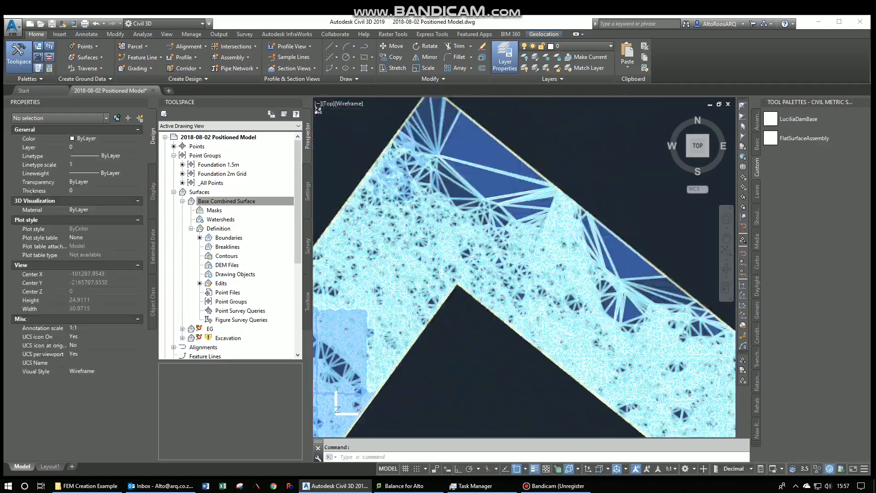
middle_drag(377, 304, 465, 190)
scroll(465, 190, down, 5)
scroll(498, 105, down, 5)
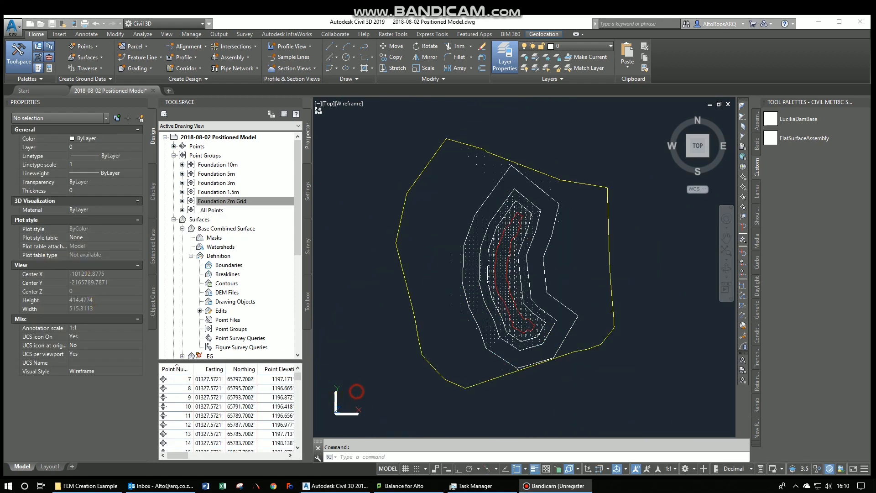
- Review the Foundation 10m, 5m, 3m, 1.5m and 2m Grid point groups one after another
click(357, 391)
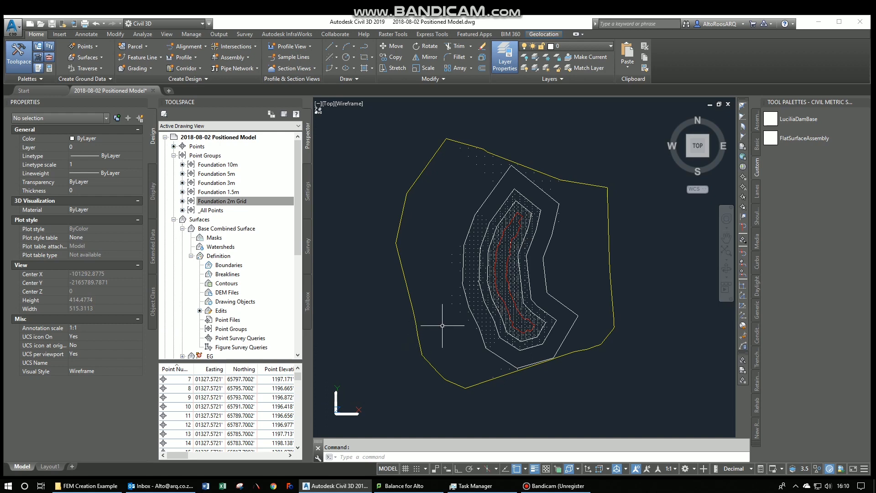
click(229, 164)
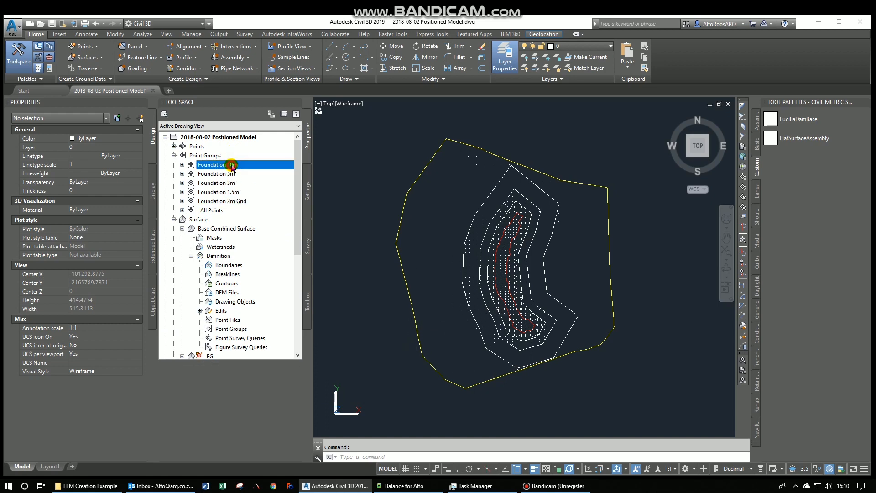
click(249, 174)
click(237, 182)
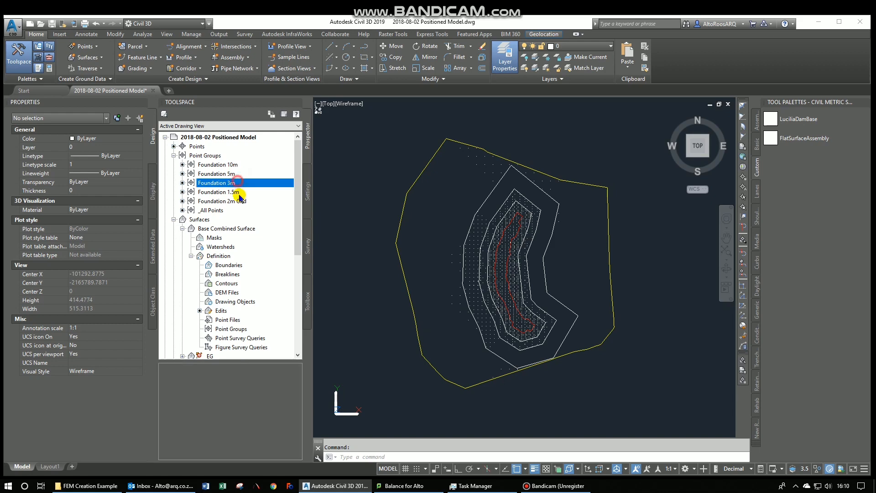
click(240, 192)
click(239, 200)
click(378, 352)
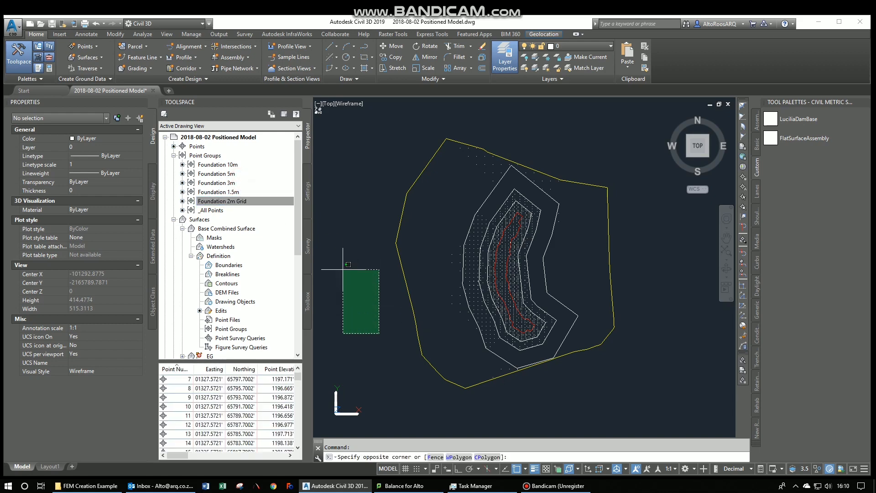
key(Escape)
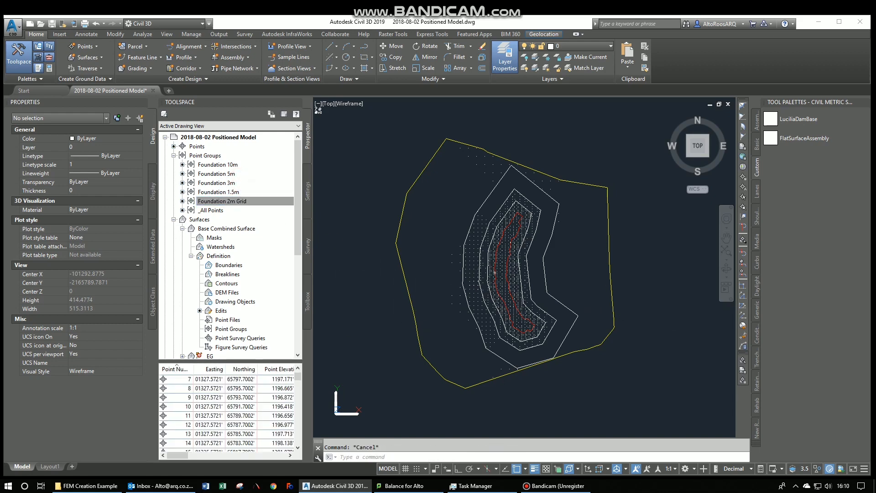
- Examine the point grid spacing inside the red outline and in the surrounding rings out to the yellow boundary
scroll(557, 263, up, 5)
mouse_move(563, 287)
middle_down()
mouse_move(466, 295)
mouse_move(492, 277)
middle_up()
key(Escape)
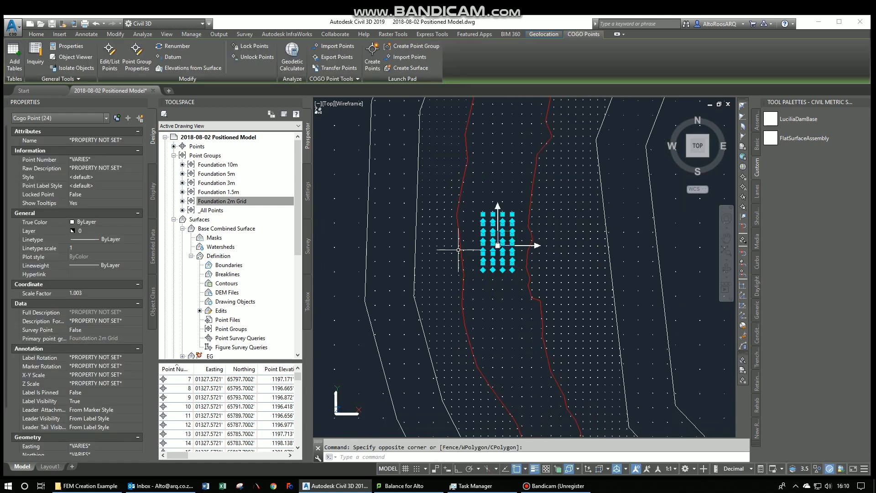
key(Escape)
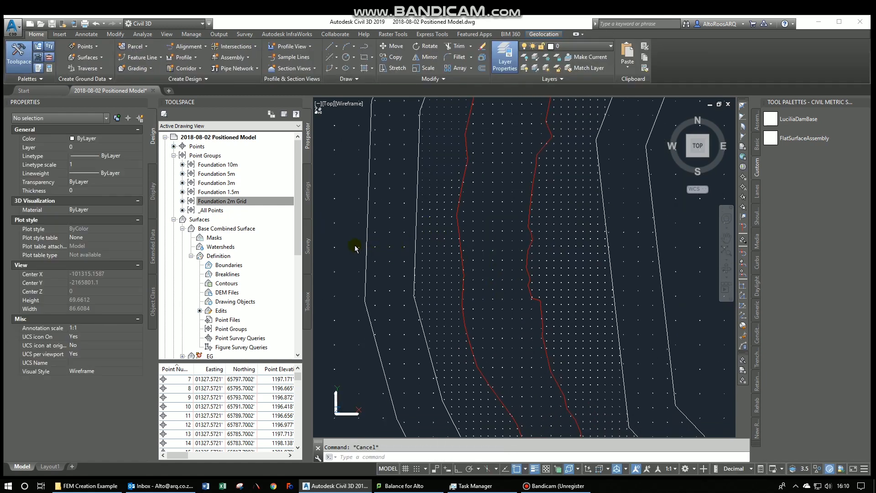
mouse_move(339, 242)
middle_down()
mouse_move(445, 266)
mouse_move(461, 218)
middle_up()
scroll(425, 265, down, 2)
scroll(424, 267, down, 4)
scroll(411, 256, up, 3)
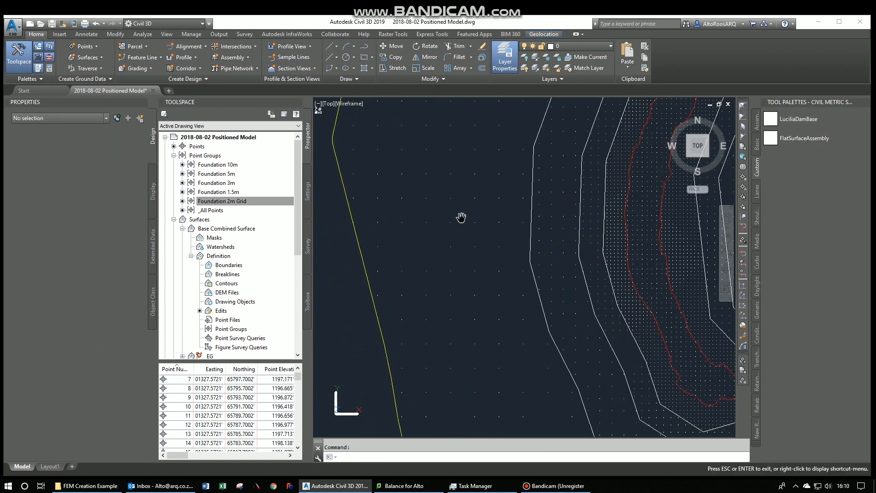
scroll(461, 218, down, 5)
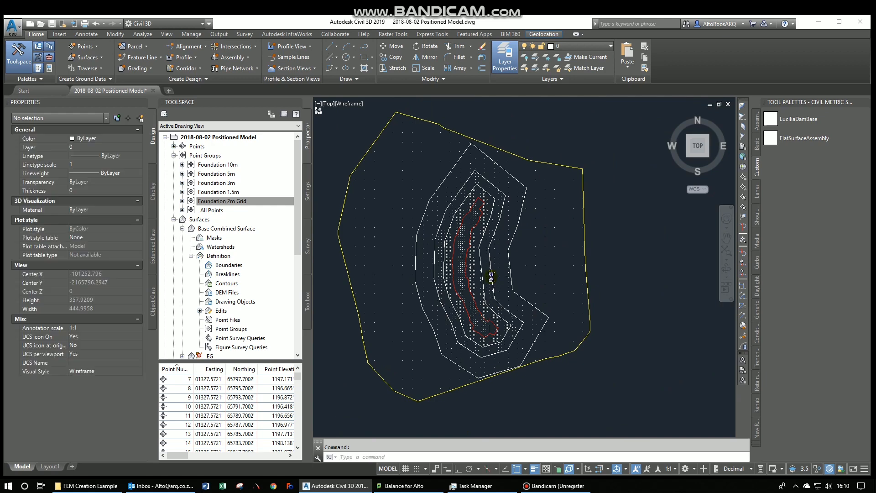
scroll(491, 276, up, 2)
middle_drag(493, 329, 536, 332)
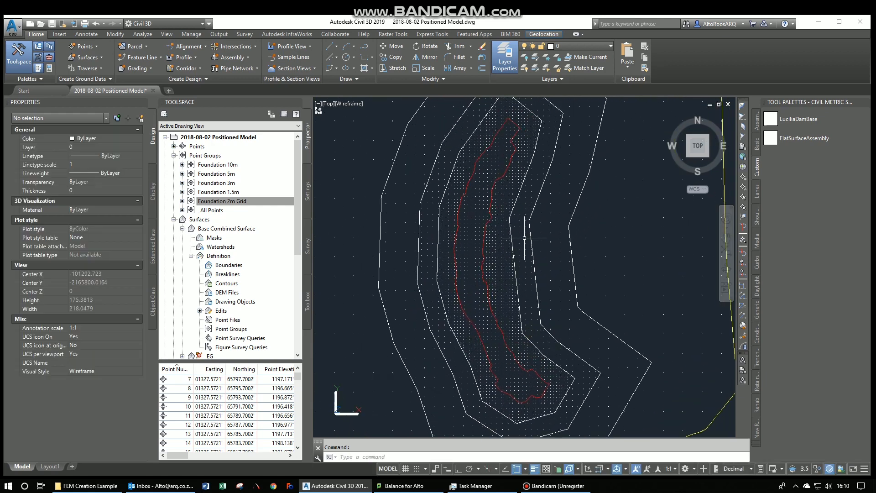
middle_drag(524, 238, 498, 313)
scroll(440, 216, up, 2)
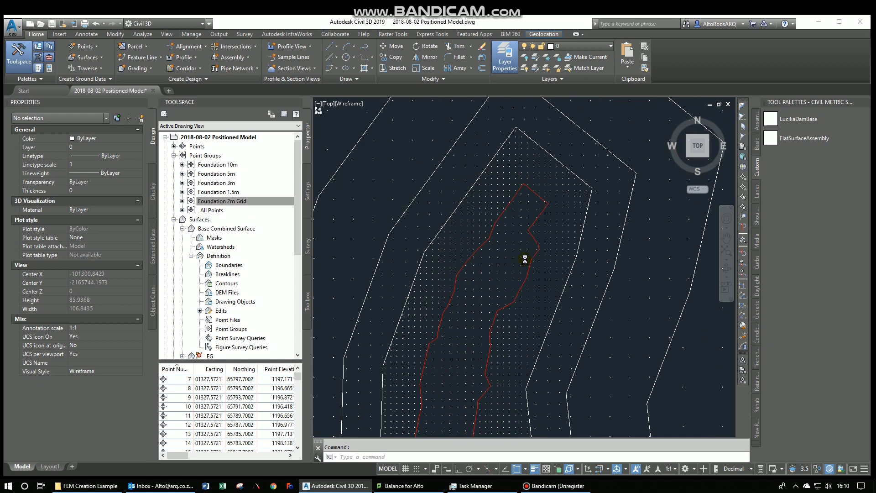
scroll(524, 256, down, 3)
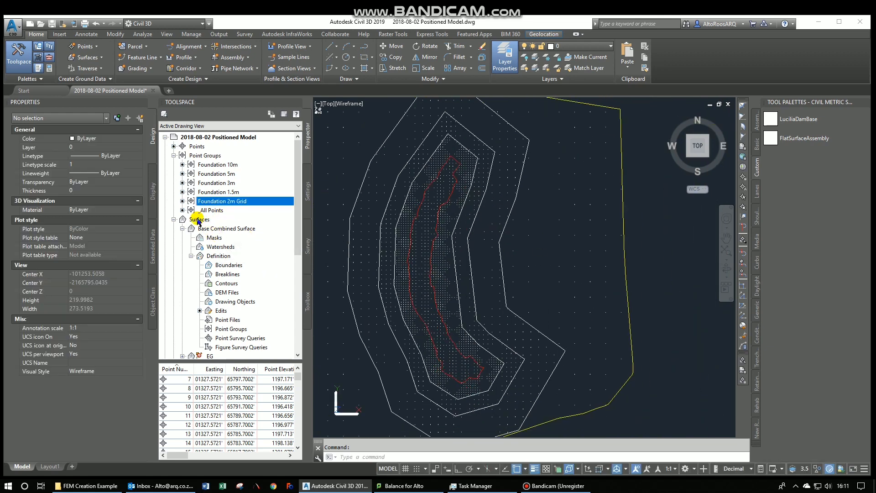
- Create a TIN surface named Points Combined with the Standard style
right_click(199, 221)
click(228, 227)
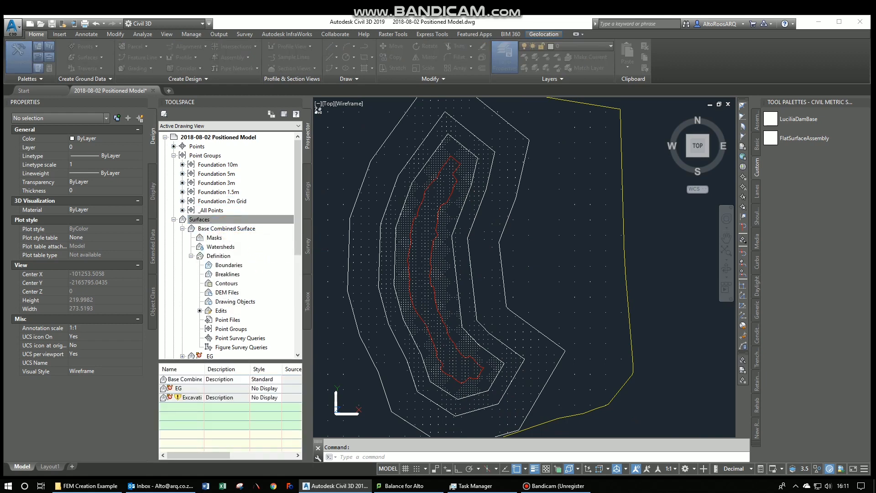
click(414, 229)
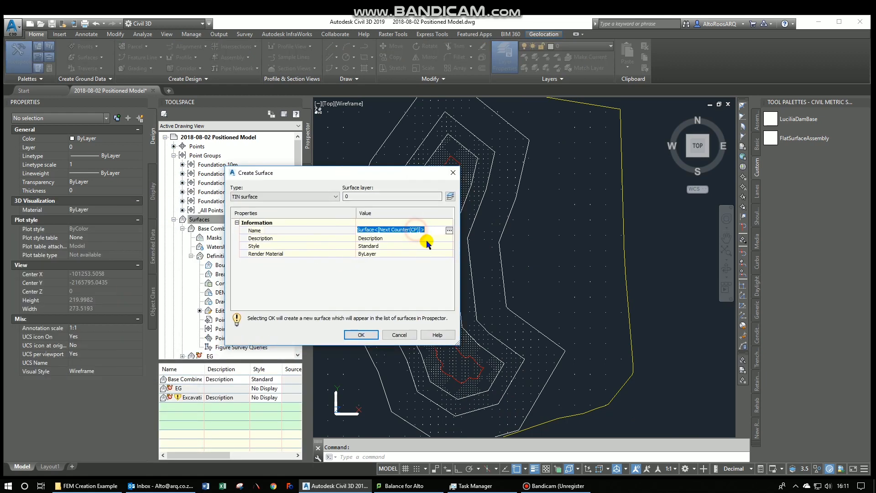
text(Points Combined)
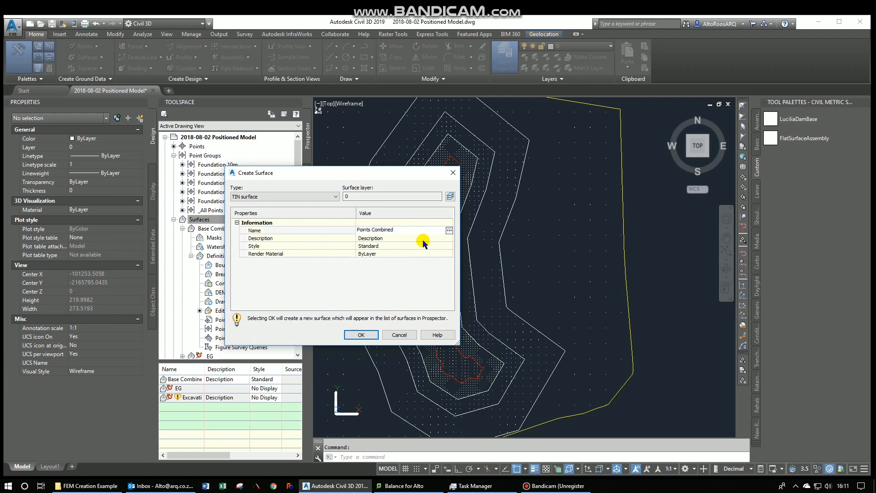
click(360, 335)
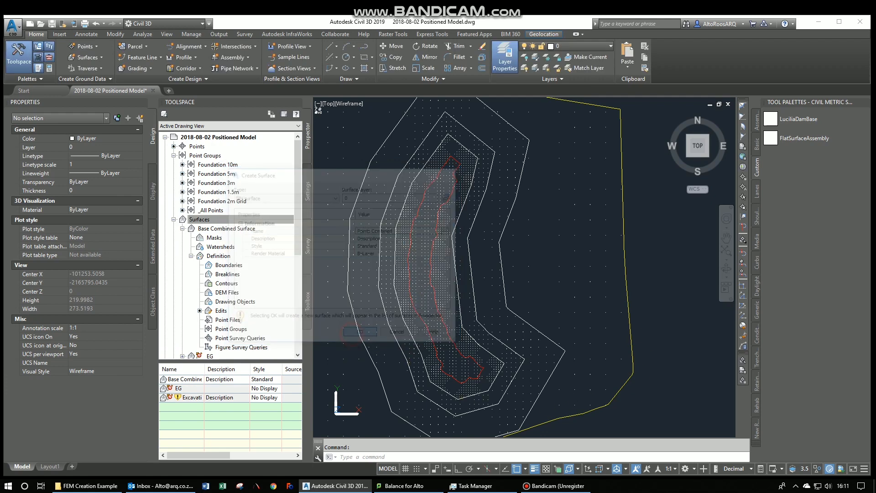
- Inspect a block of grid points along the western edge of the red outline, and clear the selection
scroll(450, 280, up, 5)
scroll(446, 254, up, 8)
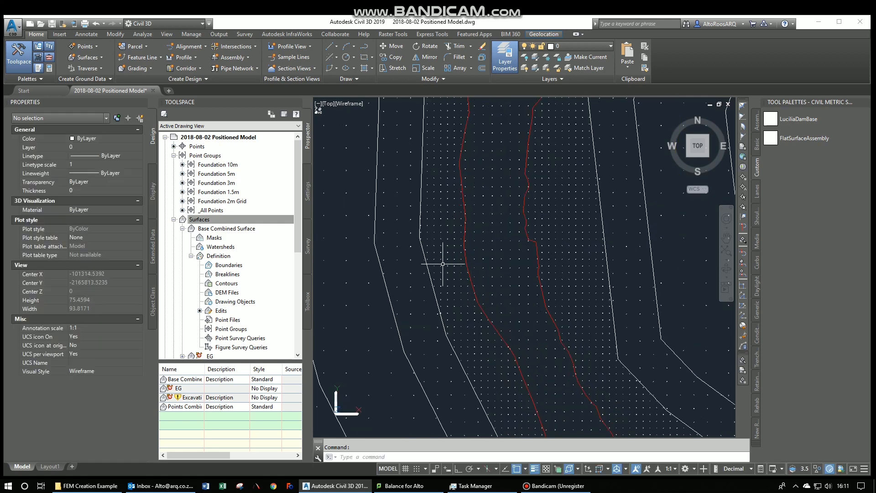
click(367, 182)
click(545, 316)
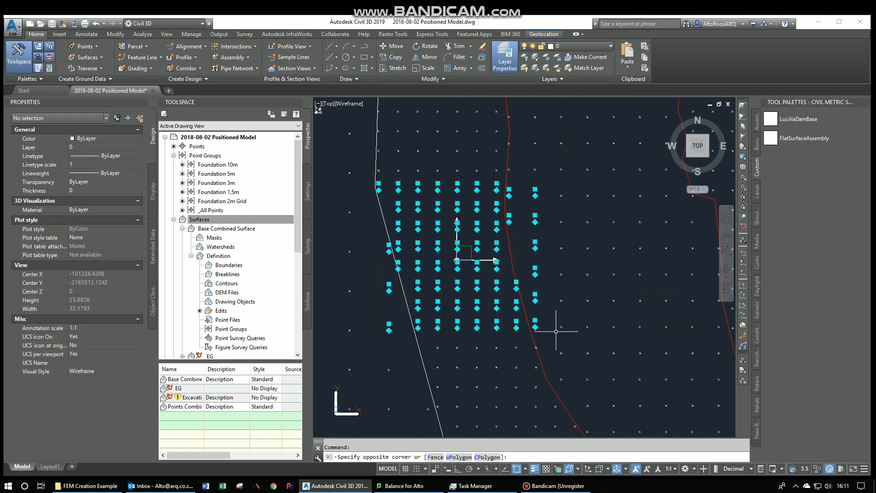
key(Escape)
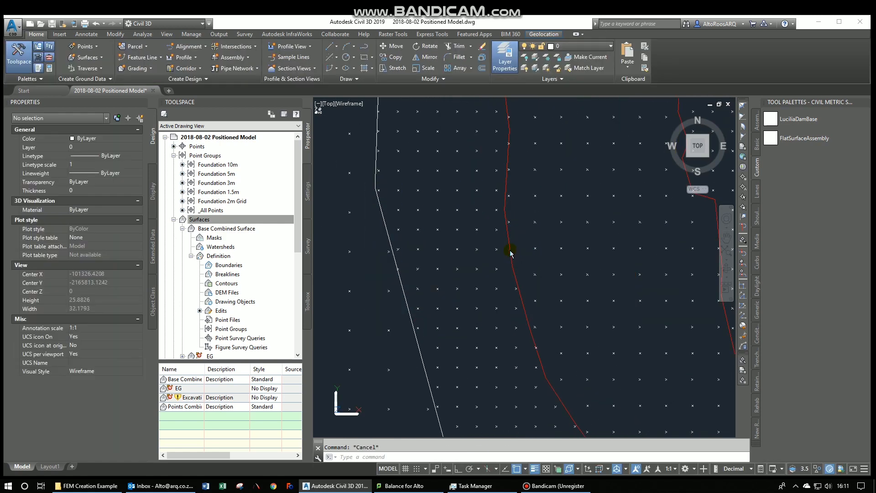
- Inspect the red closed polyline against the surrounding point grids from its northern to its southern end
click(511, 252)
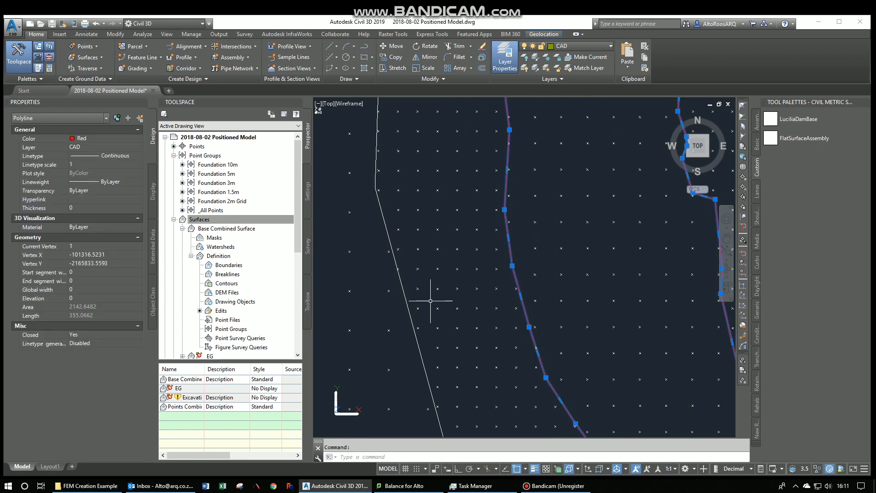
scroll(395, 279, up, 3)
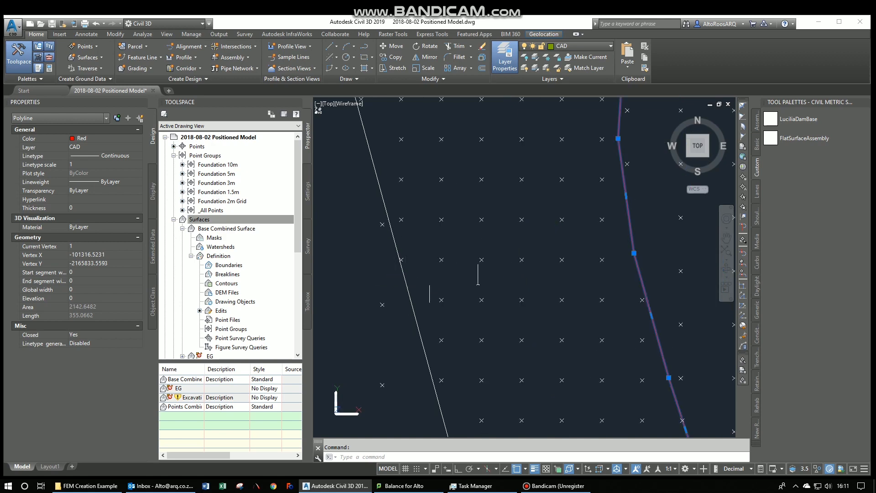
scroll(534, 290, down, 4)
middle_drag(548, 214, 474, 327)
scroll(474, 327, down, 5)
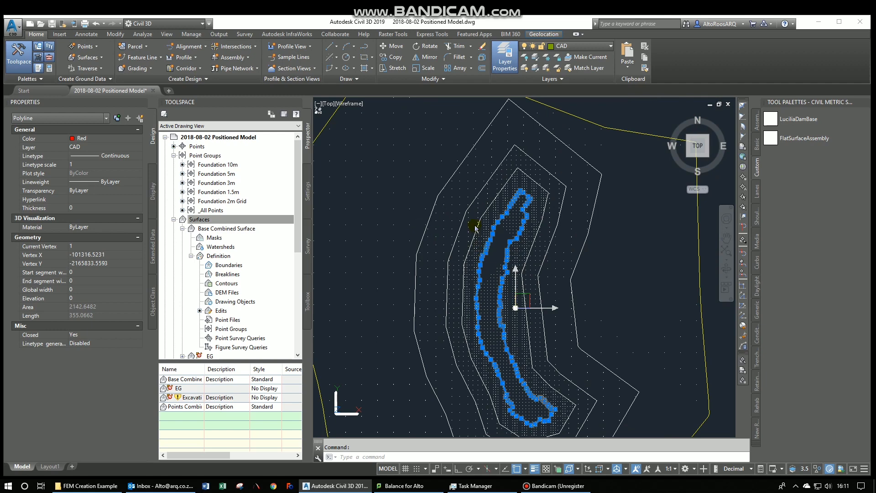
scroll(477, 227, up, 6)
middle_drag(543, 183, 460, 328)
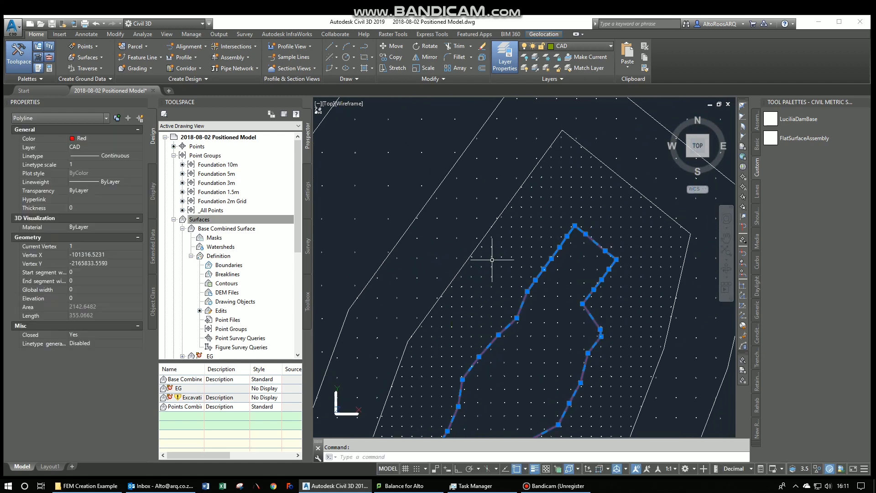
scroll(490, 260, down, 4)
scroll(490, 252, up, 3)
key(Escape)
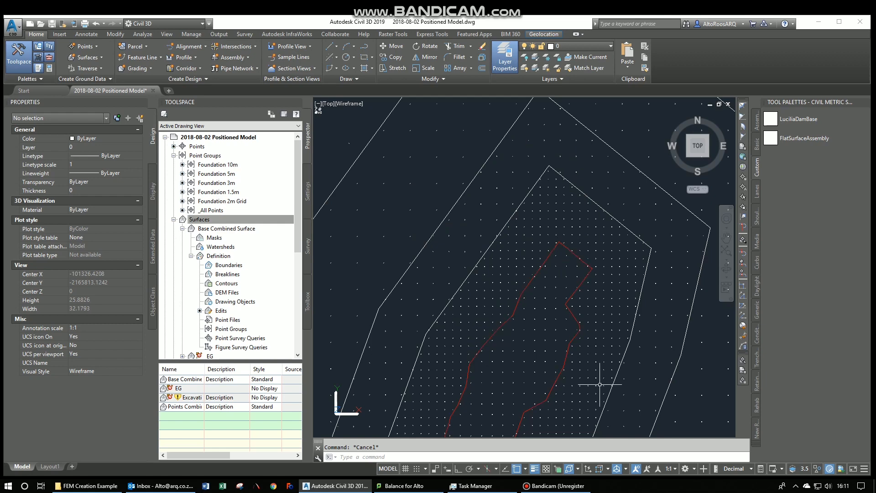
middle_drag(599, 384, 516, 302)
scroll(520, 303, down, 1)
middle_drag(524, 354, 502, 268)
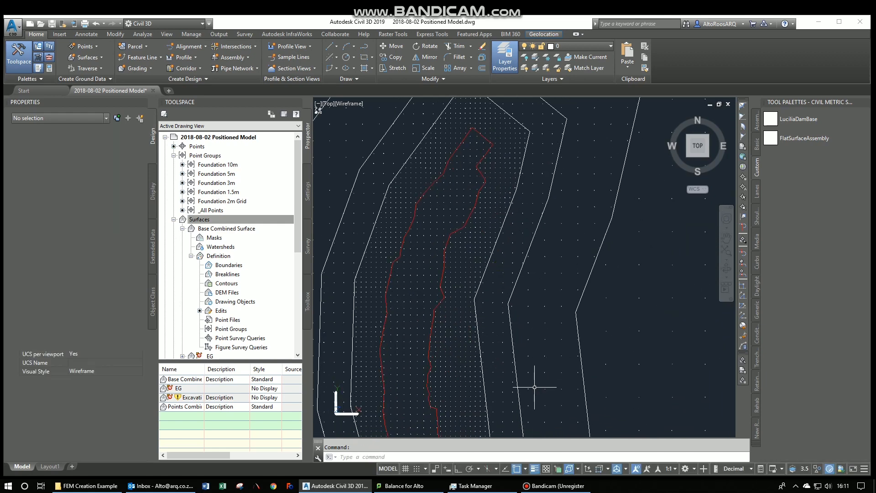
middle_drag(528, 368, 499, 290)
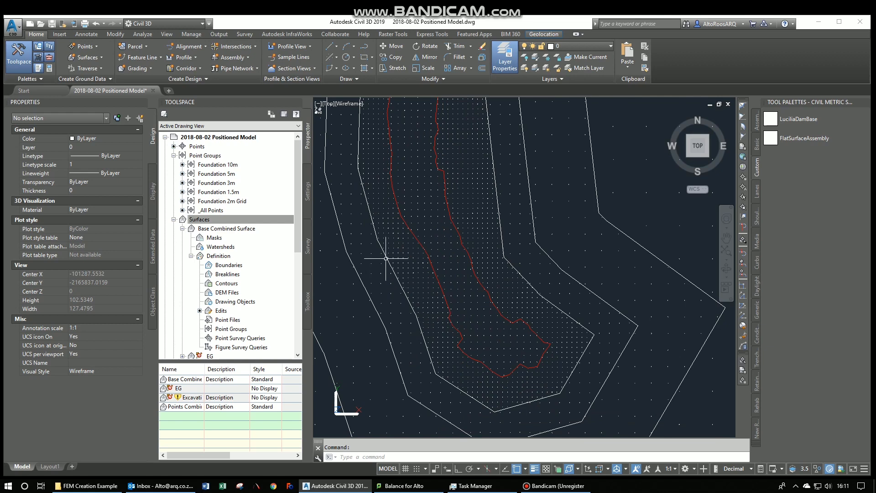
scroll(386, 259, down, 1)
middle_drag(389, 260, 417, 295)
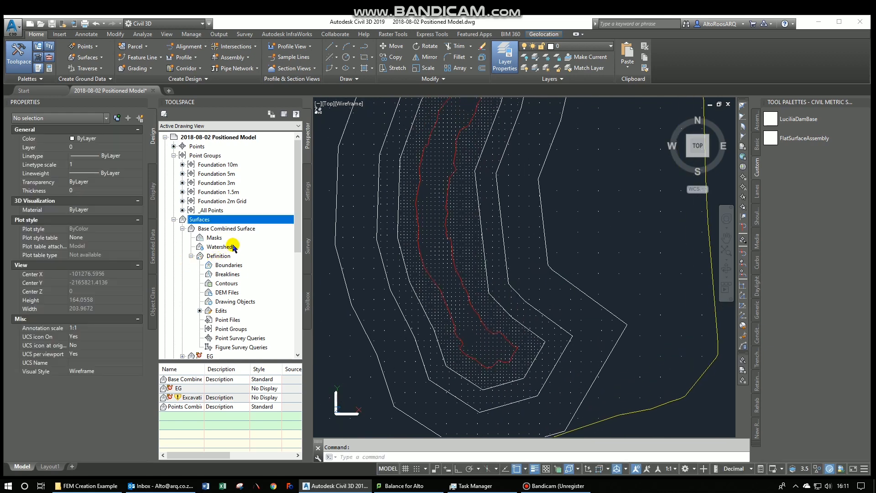
- Collapse the Base Combined Surface's definition entries so that only the surface names are listed
click(182, 228)
right_click(223, 230)
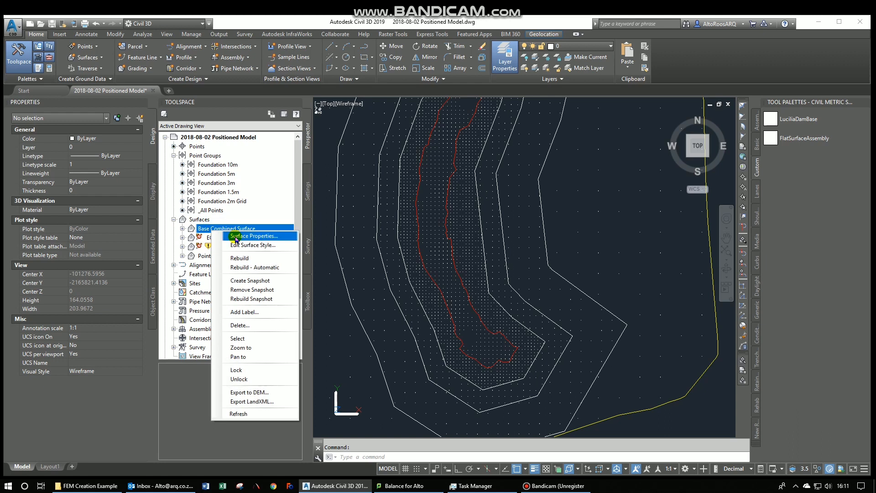
click(205, 266)
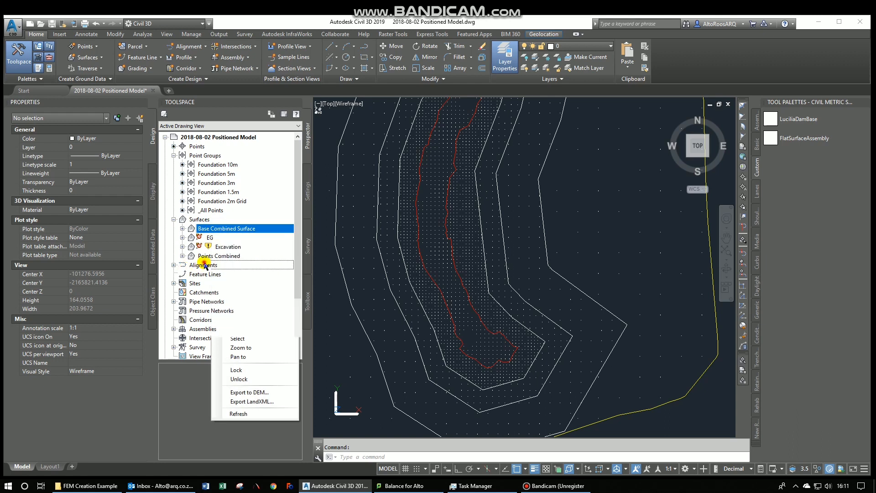
- Set the surface style of the Base Combined Surface to No Display and apply it
right_click(210, 232)
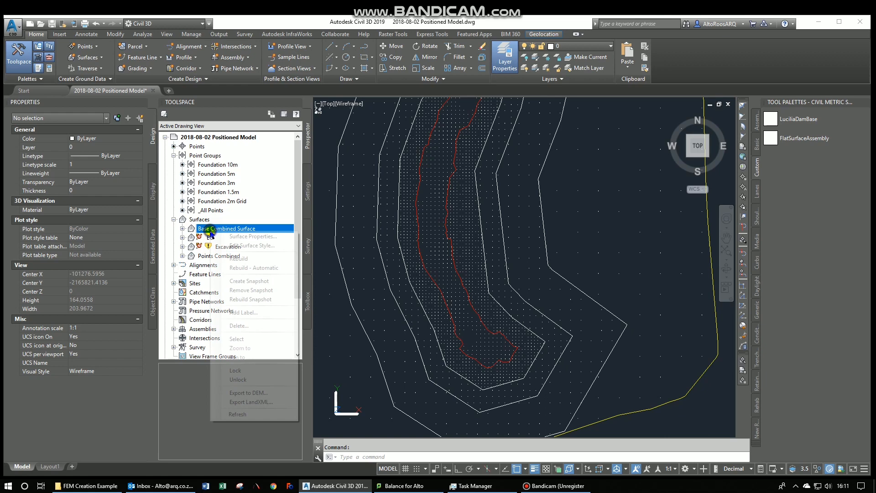
click(242, 238)
click(265, 266)
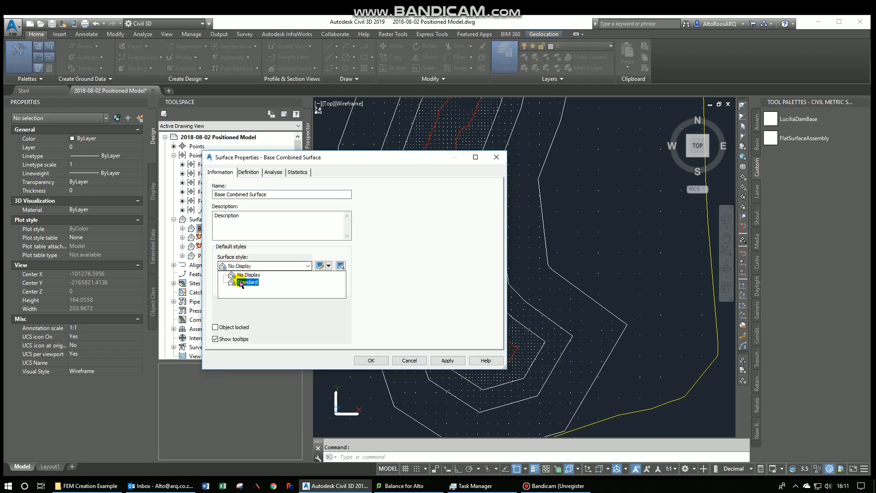
click(238, 274)
click(239, 286)
click(246, 303)
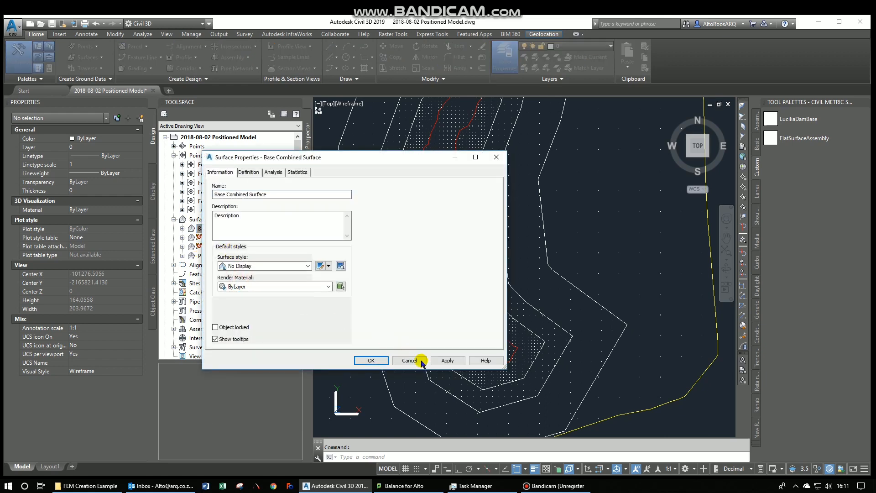
click(448, 360)
click(371, 361)
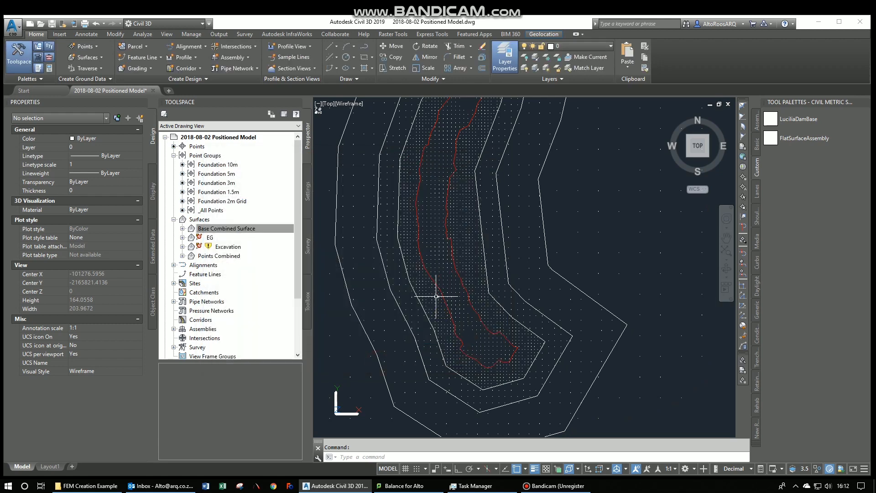
scroll(440, 296, down, 3)
key(Escape)
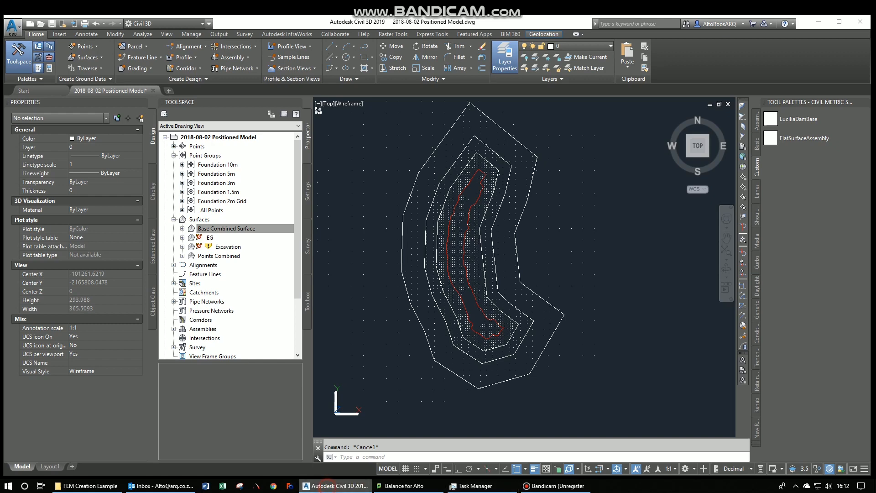
click(327, 485)
click(333, 485)
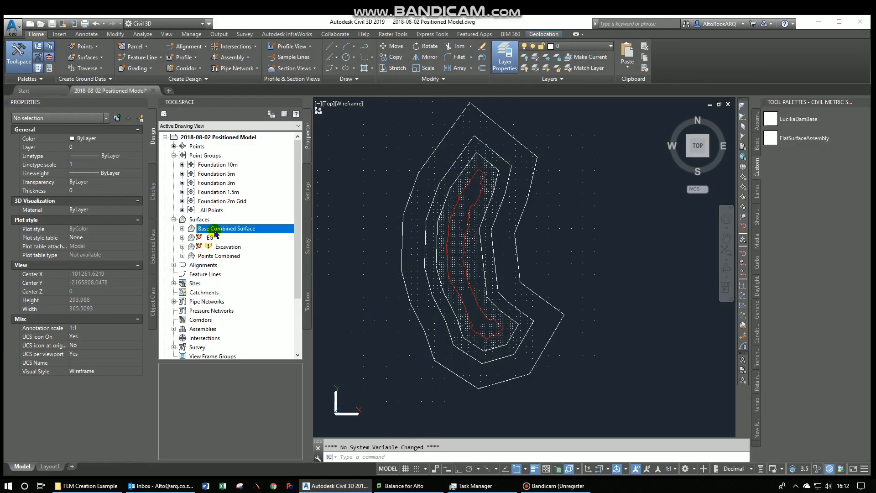
- Add the Foundation 10m, 5m, 3m, 1.5m and 2m Grid point groups to the Points Combined surface's definition, leaving out _All Points
click(183, 256)
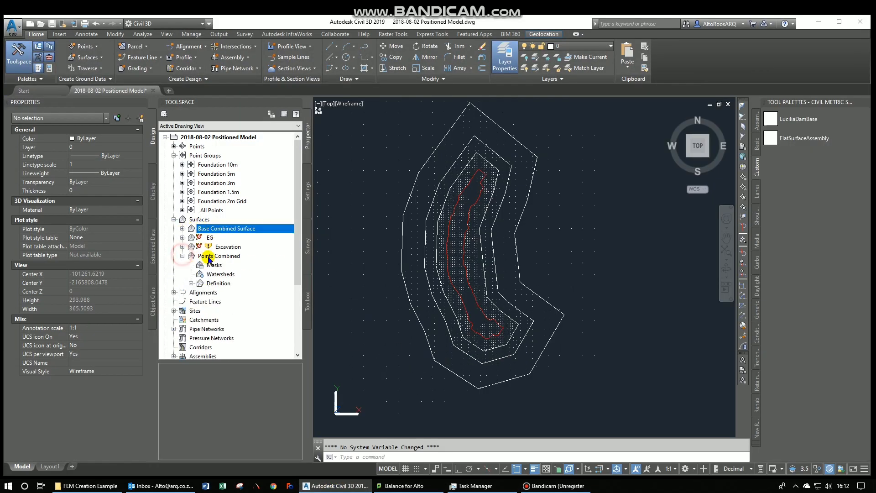
click(191, 284)
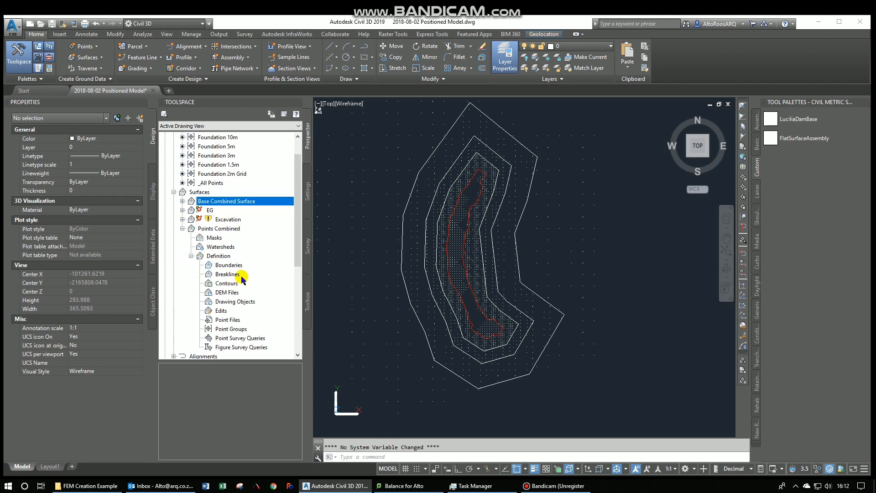
click(233, 328)
right_click(242, 329)
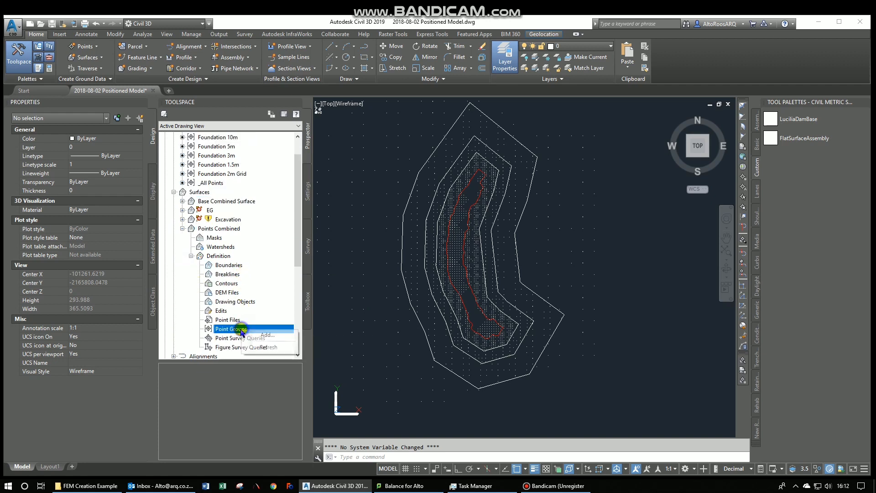
click(265, 335)
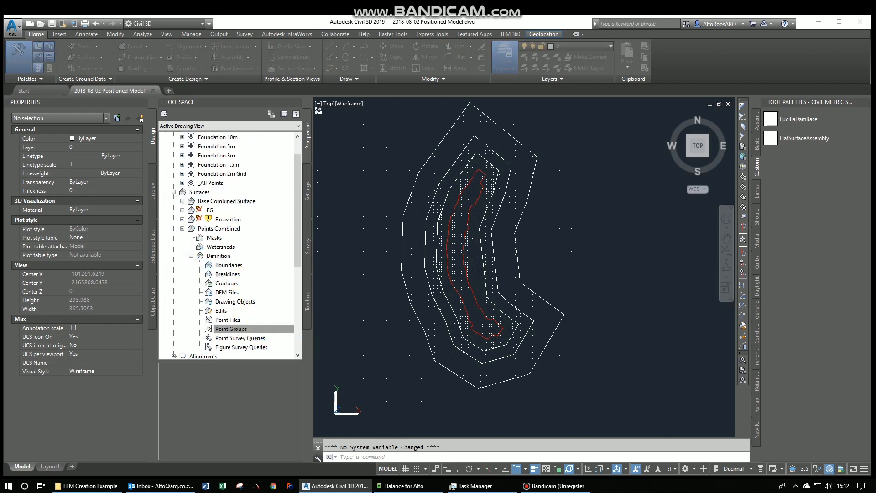
click(272, 234)
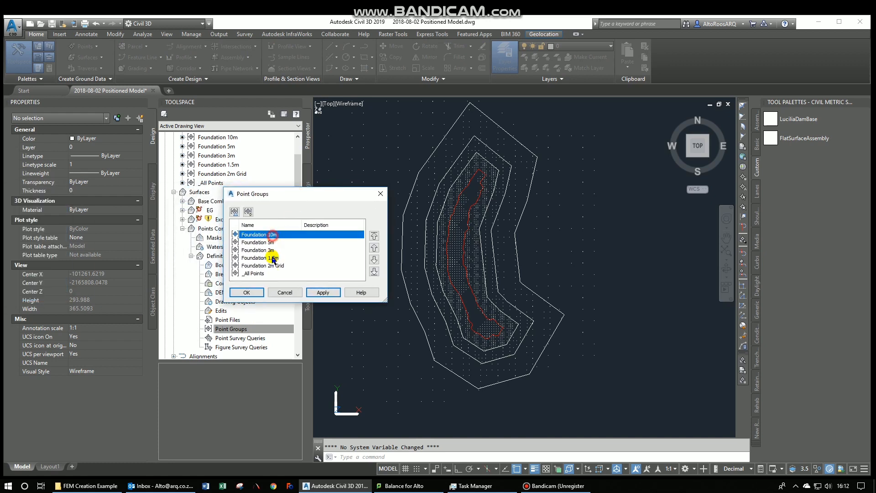
shift+click(270, 266)
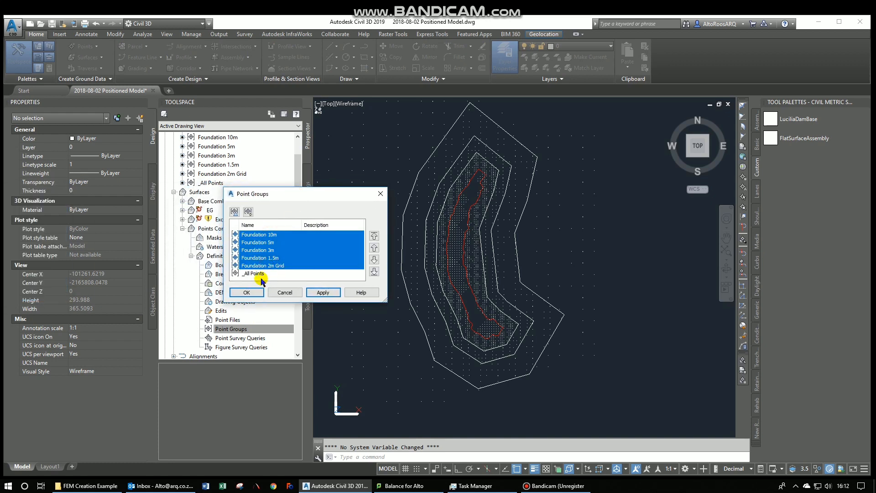
click(256, 273)
click(263, 266)
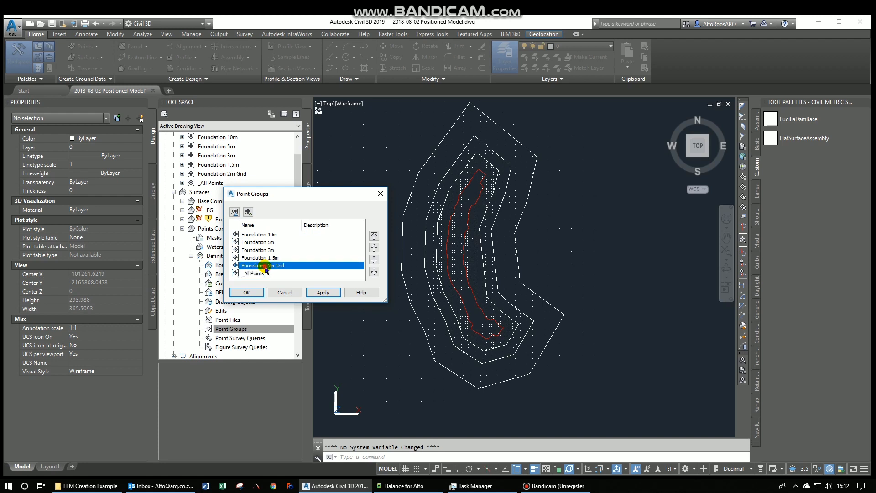
shift+click(264, 235)
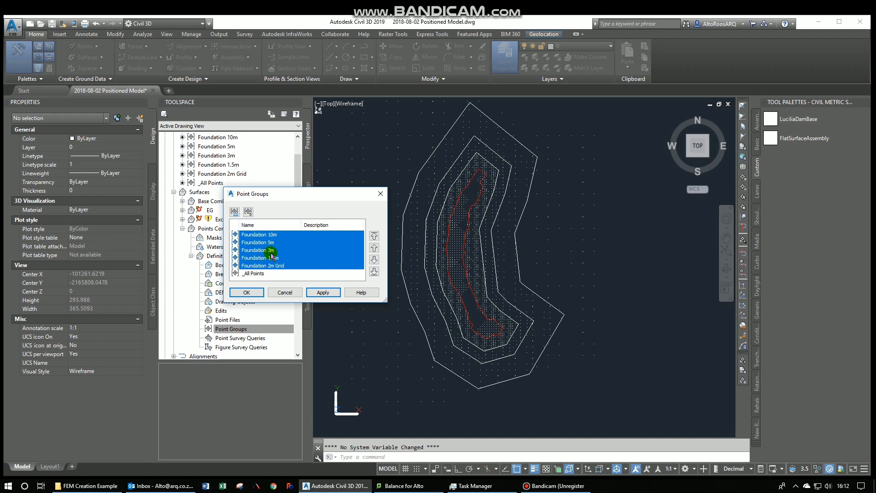
click(249, 291)
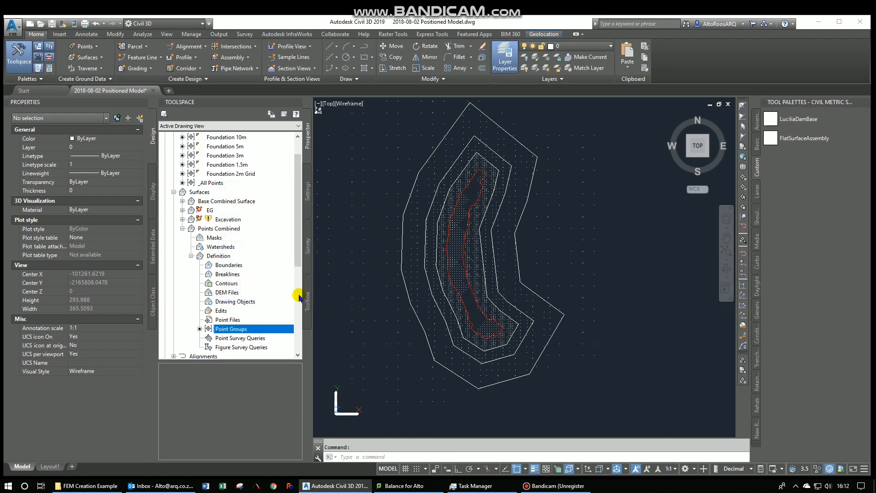
click(323, 297)
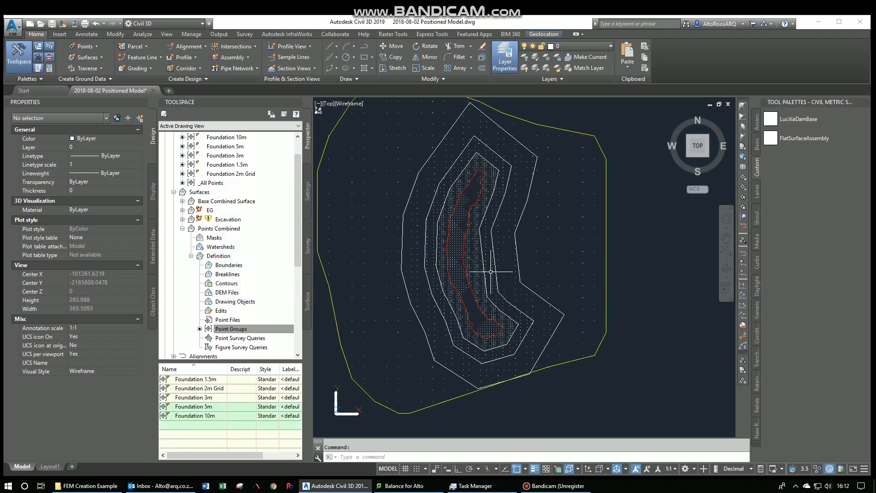
middle_drag(490, 272, 524, 303)
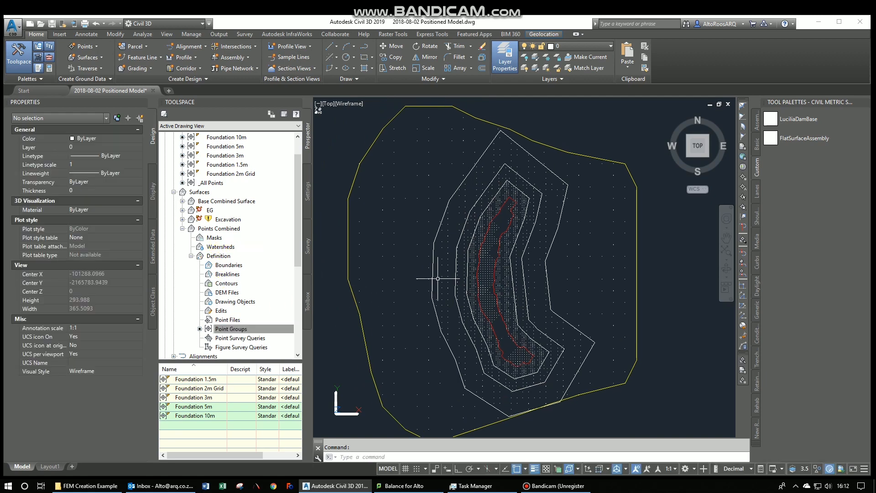
click(221, 177)
scroll(223, 171, up, 1)
shift+click(224, 165)
right_click(225, 166)
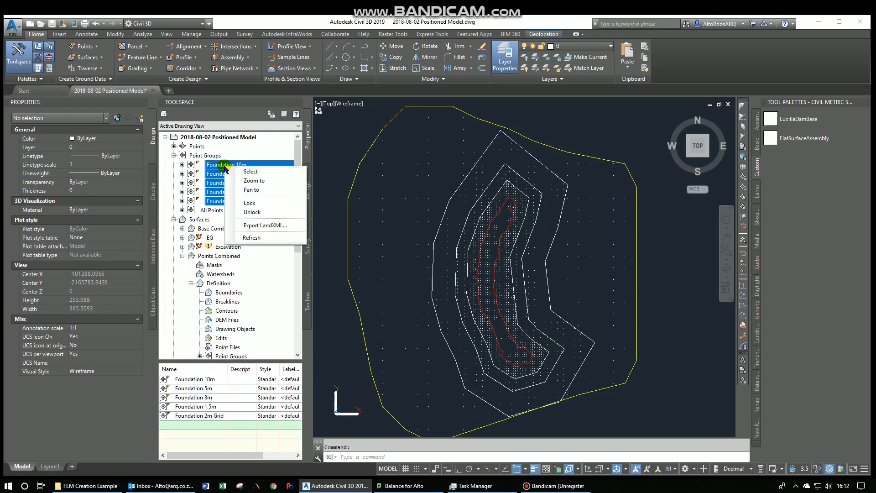
- Set the point style of the Foundation 10m point group to <none>
click(211, 166)
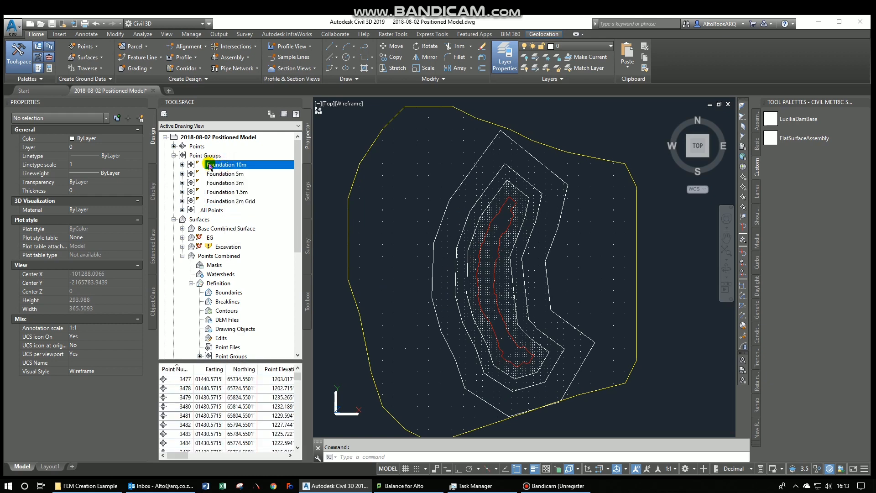
right_click(228, 167)
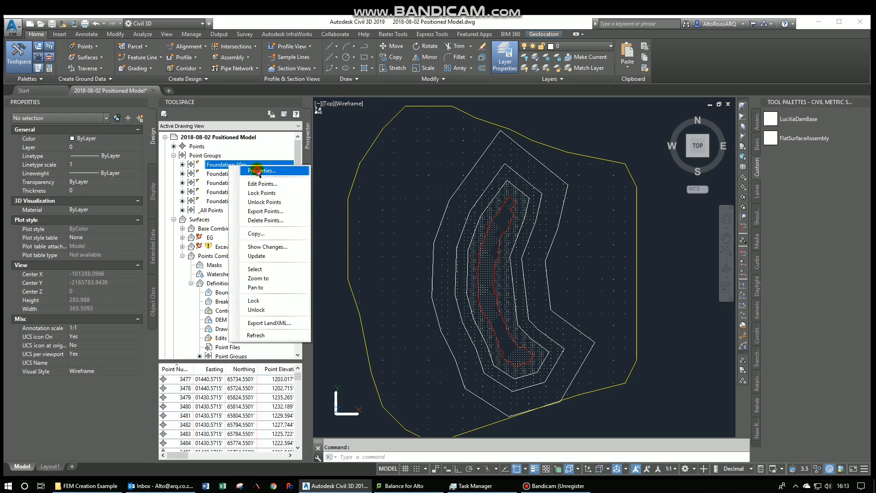
click(265, 170)
click(280, 225)
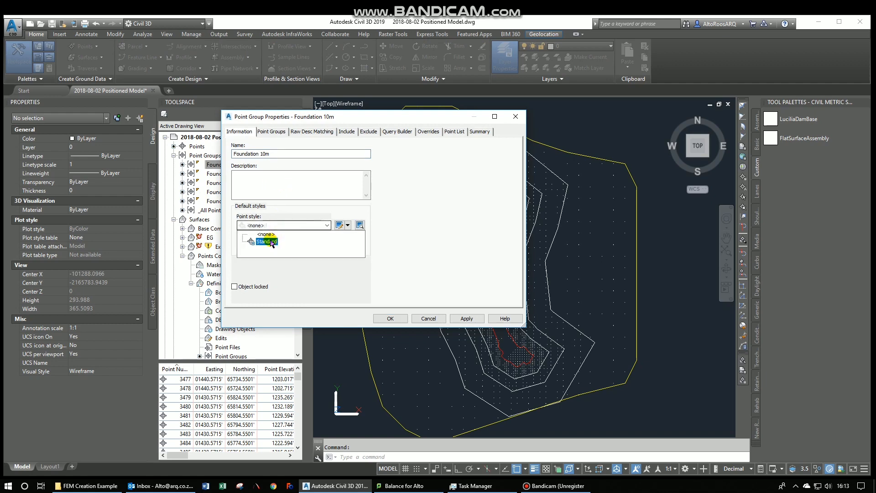
click(274, 233)
click(466, 318)
click(391, 318)
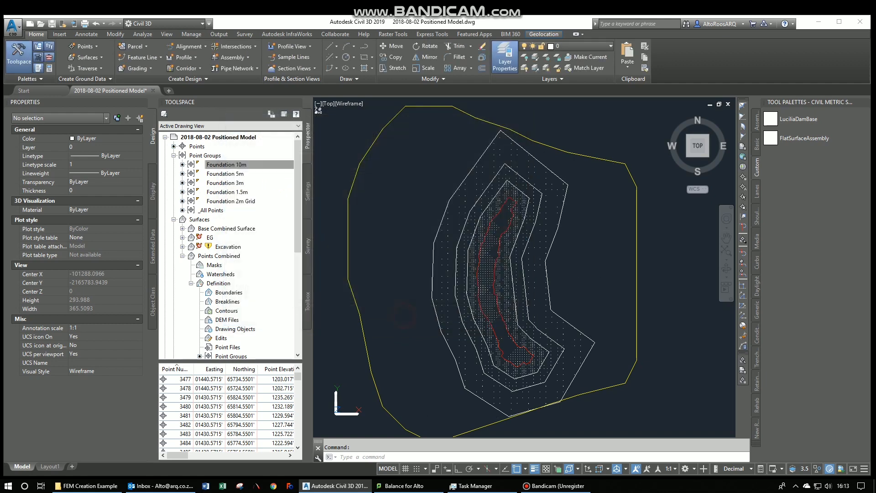
- Set the point style of the Foundation 5m point group to <none>
click(221, 174)
right_click(227, 175)
click(246, 181)
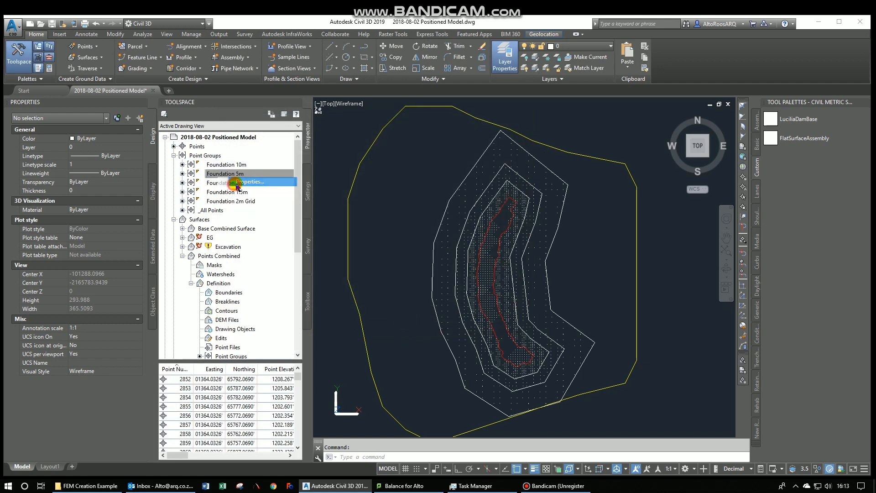
click(300, 225)
click(278, 233)
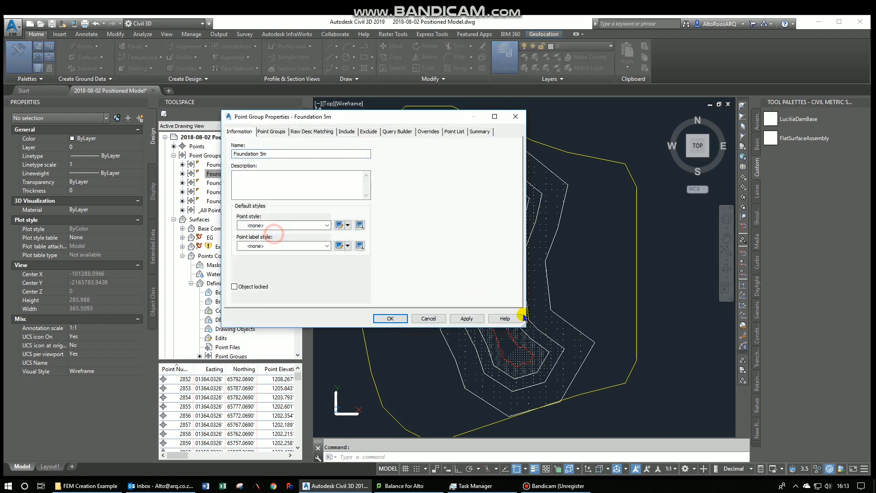
click(466, 318)
click(389, 319)
- Set the point style of the Foundation 3m point group to <none>
click(221, 182)
right_click(227, 183)
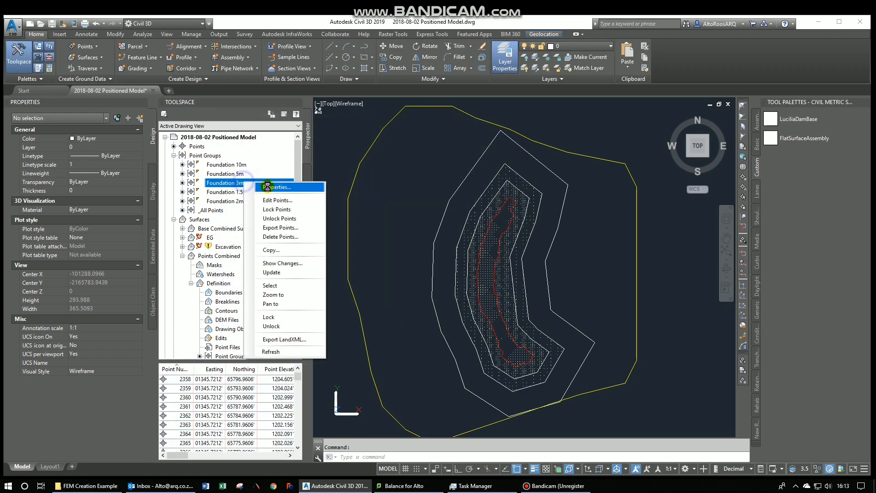
click(246, 190)
click(308, 226)
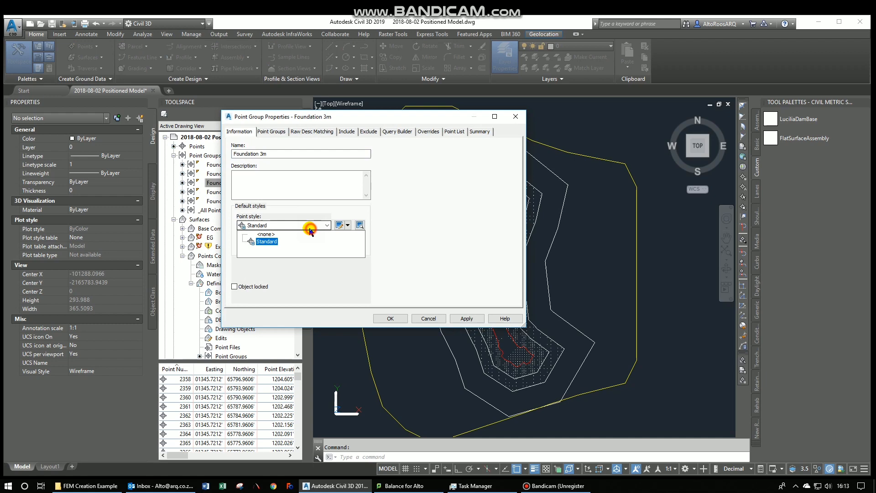
click(274, 233)
click(455, 318)
click(390, 318)
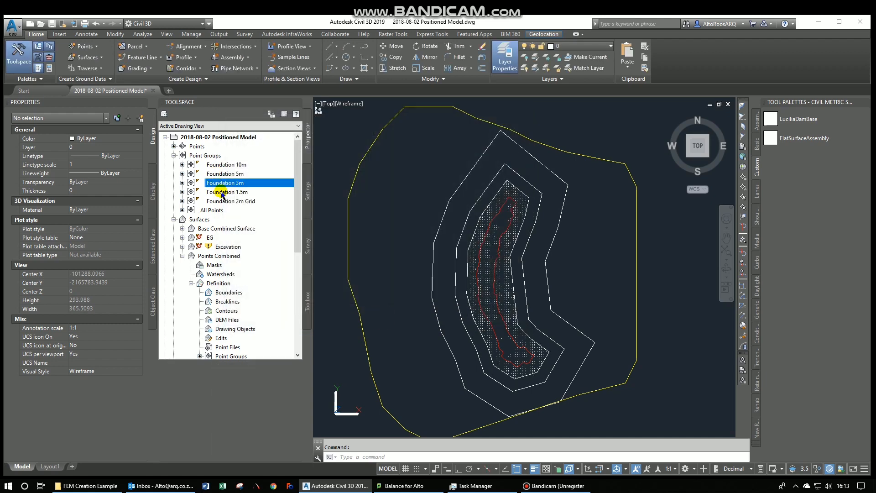
- Set the point style of the Foundation 1.5m point group to <none>
click(221, 191)
right_click(231, 192)
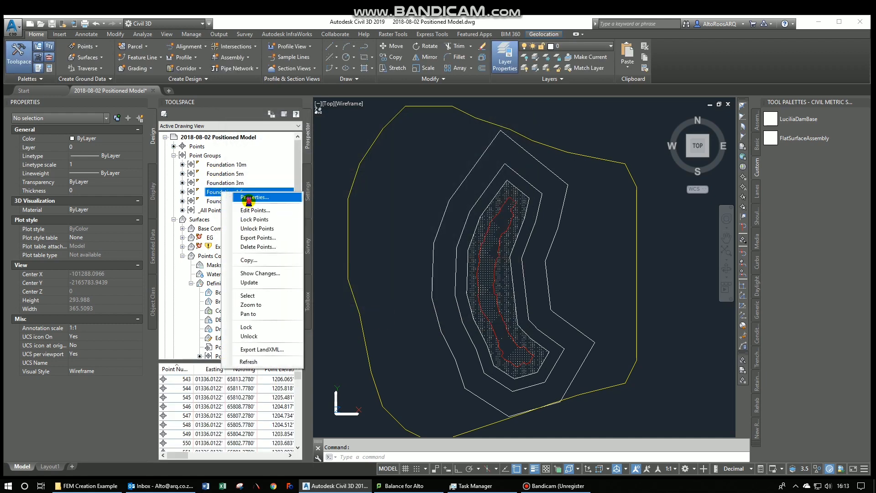
click(251, 197)
click(283, 223)
click(268, 241)
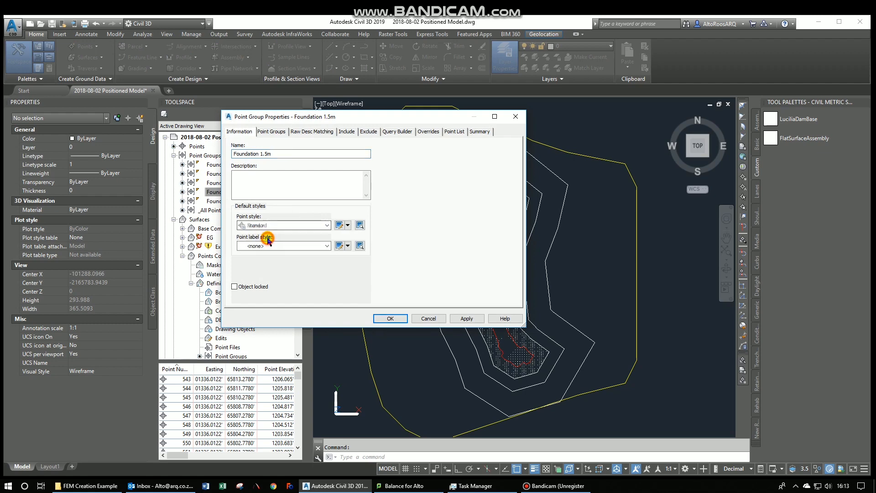
click(270, 226)
click(268, 233)
click(467, 318)
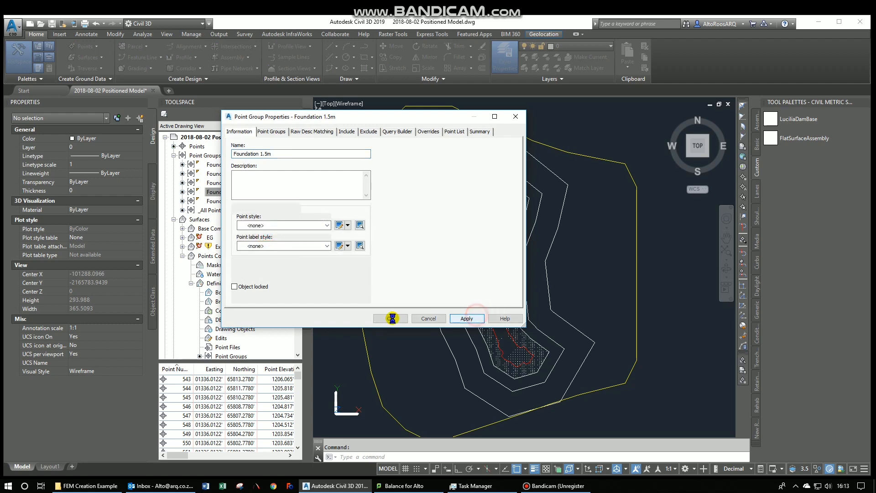
click(390, 319)
- Set the point style of the Foundation 2m Grid point group to <none>
click(238, 209)
right_click(241, 202)
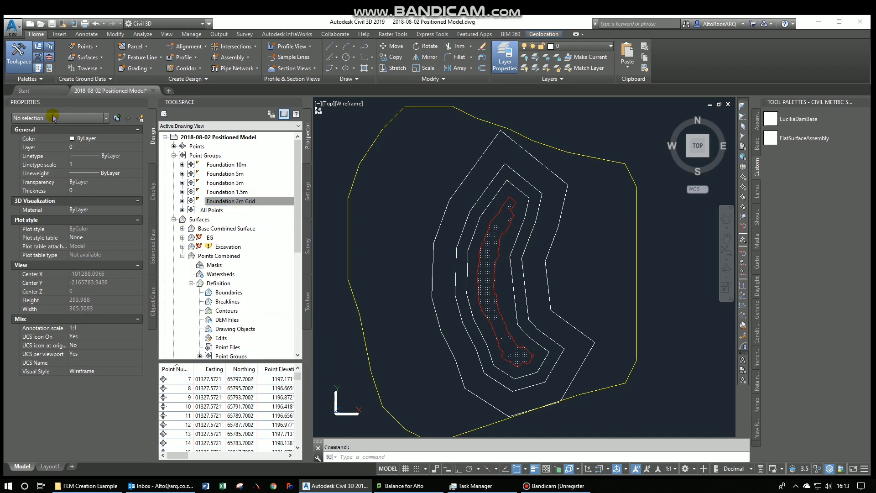
right_click(231, 201)
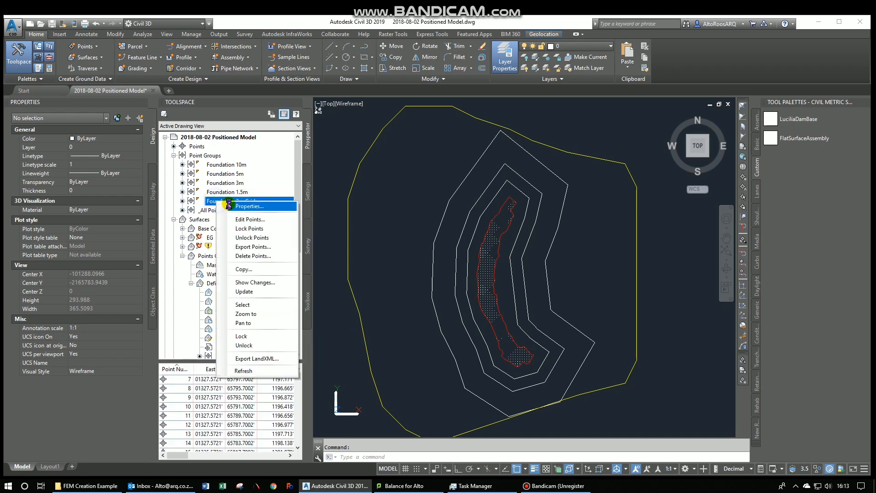
click(242, 206)
click(250, 225)
click(256, 233)
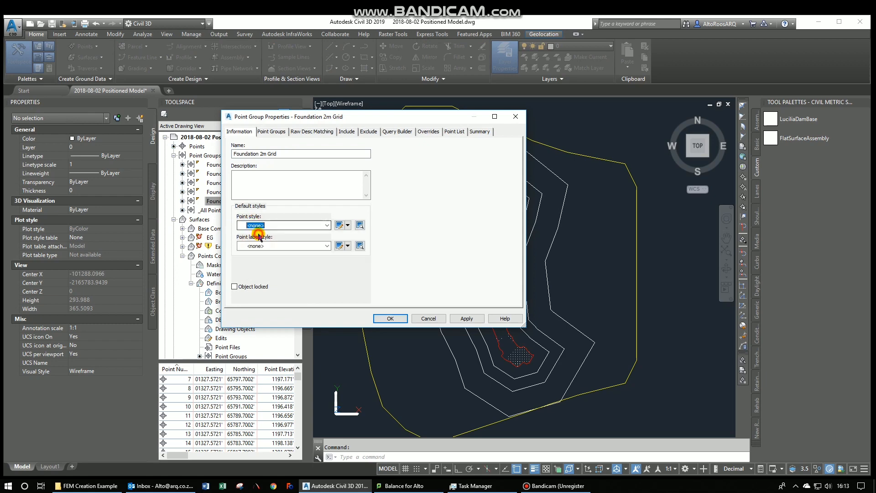
click(393, 319)
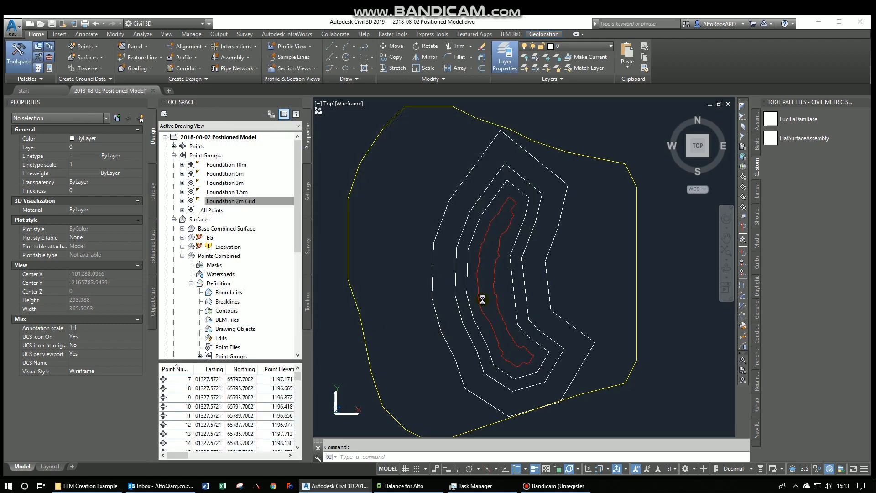
scroll(475, 296, up, 5)
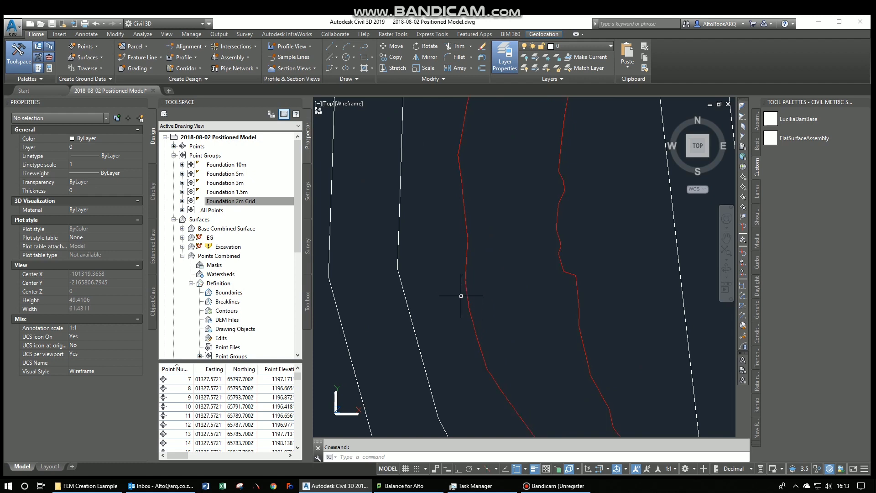
- Review the surface properties of Points Combined and accept them with the Standard surface style
click(202, 204)
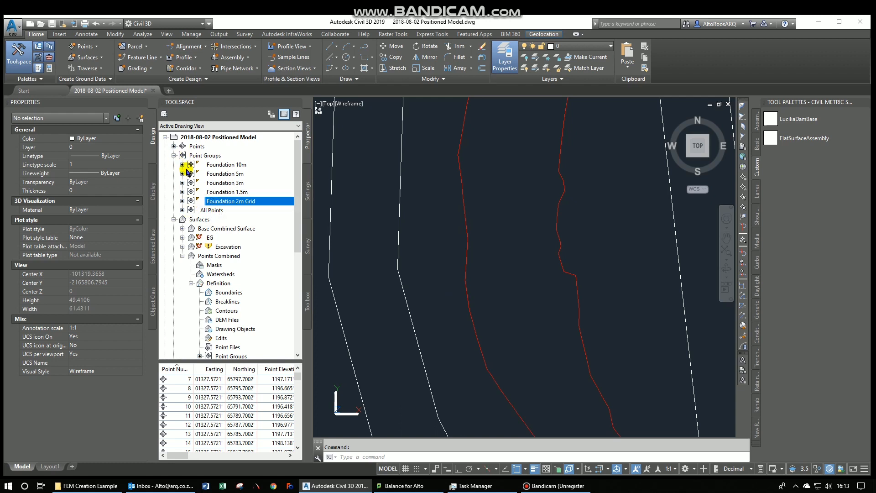
click(219, 256)
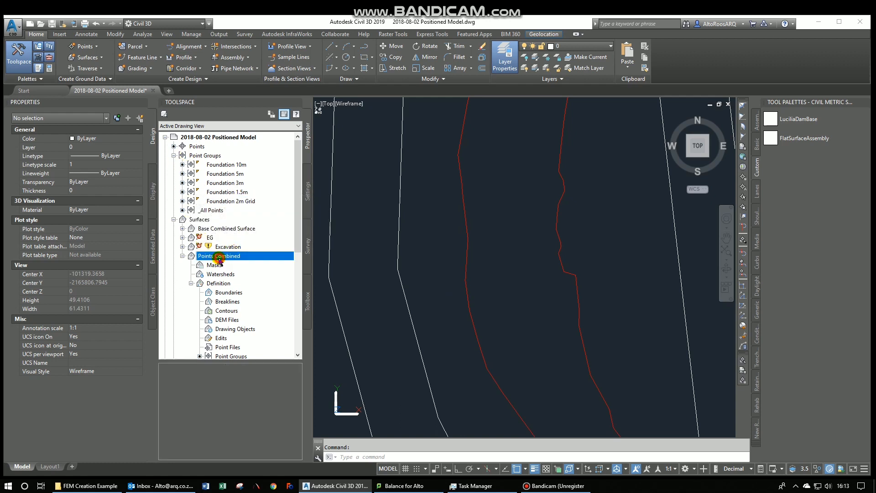
right_click(219, 259)
click(278, 260)
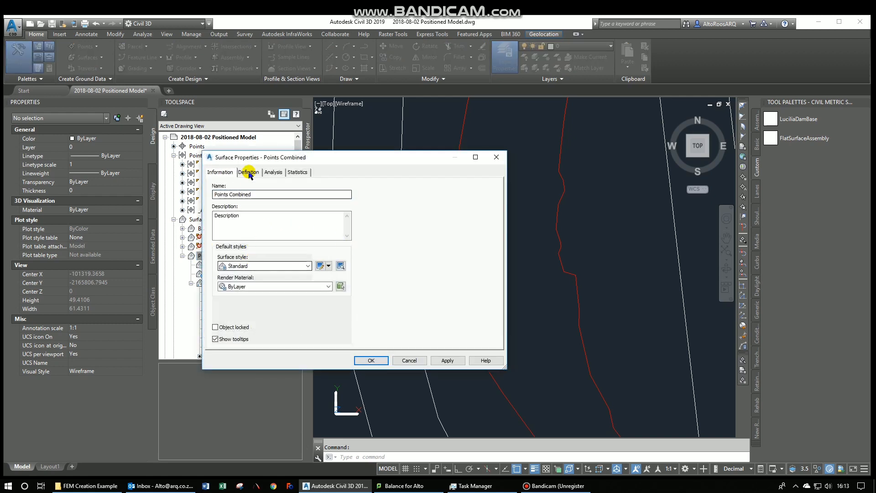
click(445, 360)
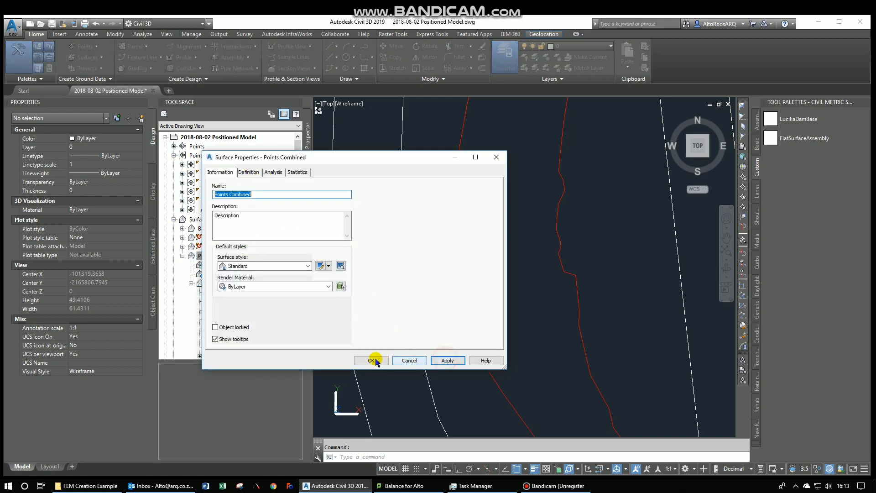
click(371, 361)
- Turn on the Triangles component for the plan view in the Standard surface style of Points Combined
right_click(220, 256)
click(239, 272)
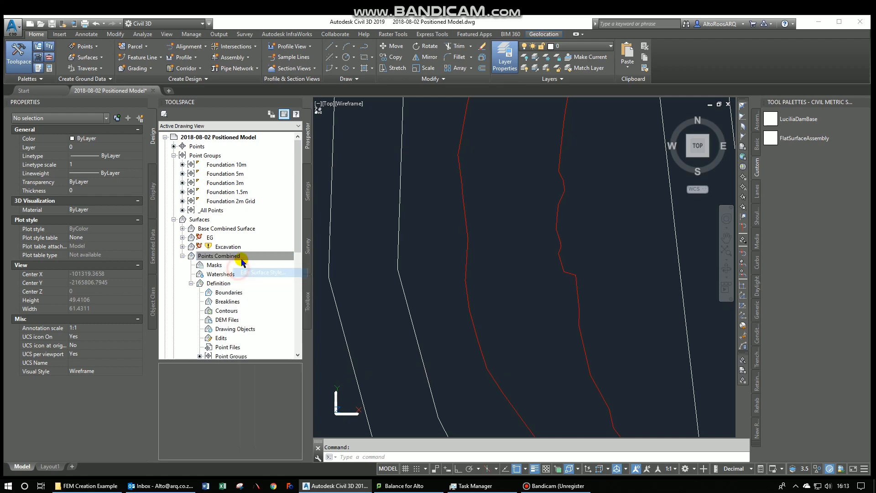
click(323, 262)
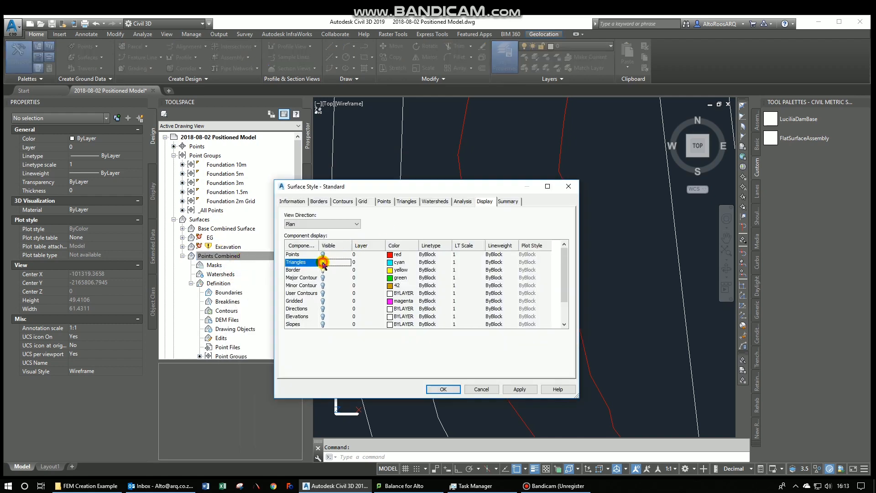
click(520, 389)
click(441, 390)
scroll(456, 310, down, 4)
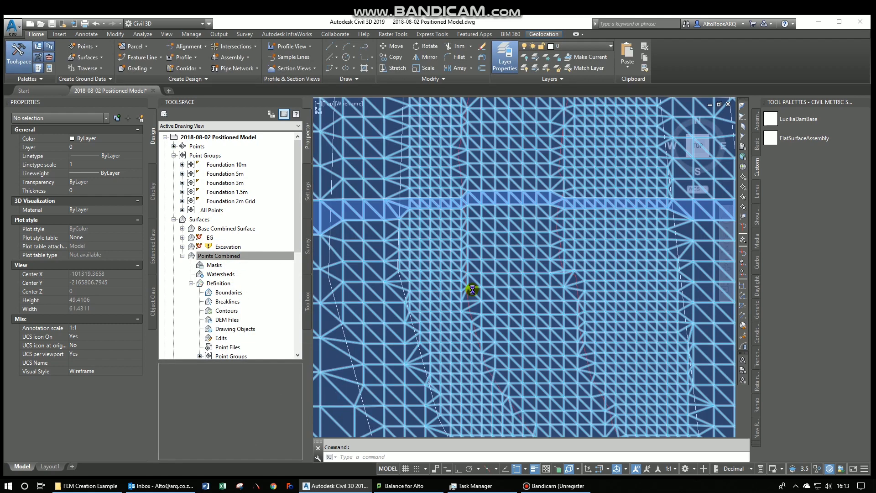
scroll(604, 278, down, 6)
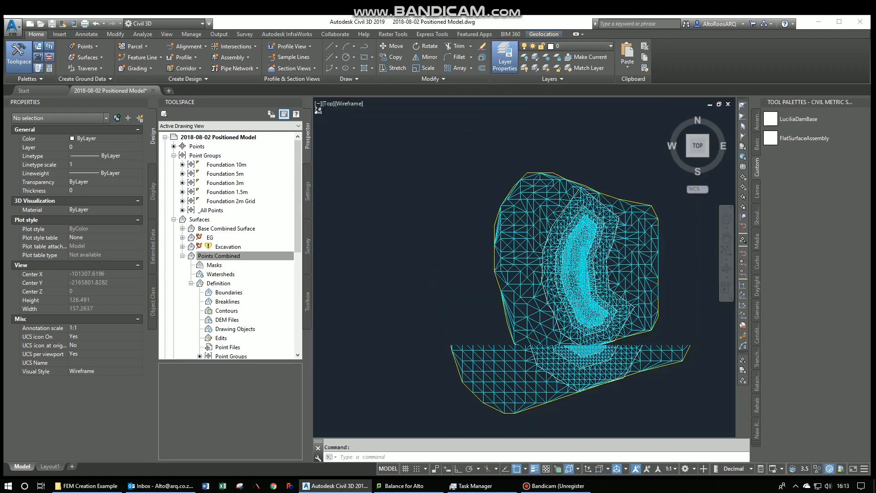
middle_drag(427, 221, 367, 235)
scroll(367, 235, up, 3)
middle_drag(406, 298, 287, 194)
click(350, 104)
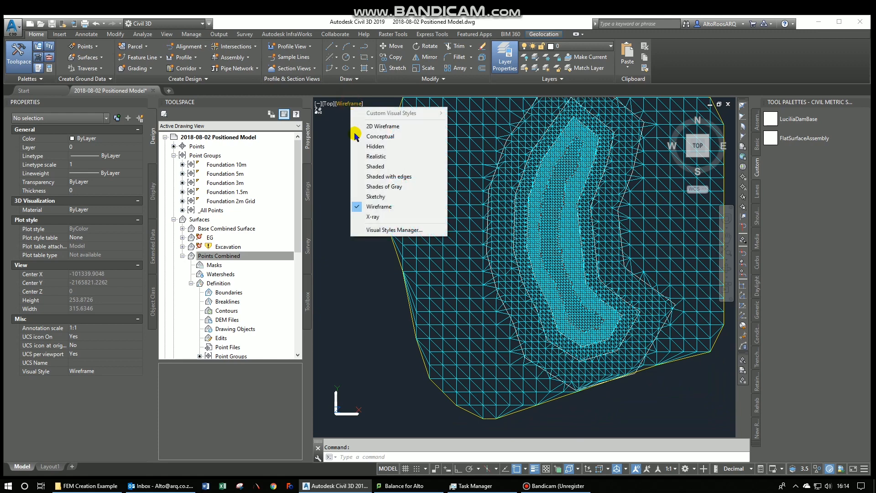
click(321, 160)
click(355, 182)
key(Escape)
key(Escape)
- Examine how the Points Combined triangulation grades from the coarse outer grid to the fine grid around the dam footprint
middle_drag(529, 225, 482, 274)
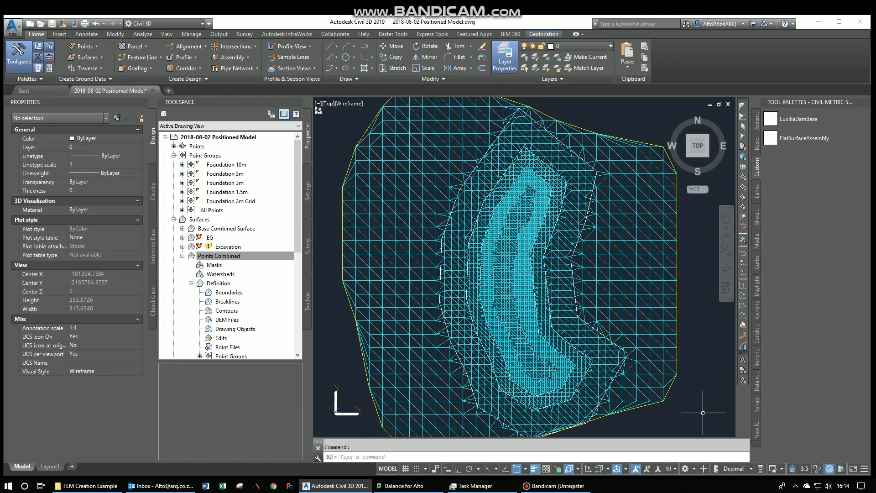
scroll(516, 329, up, 5)
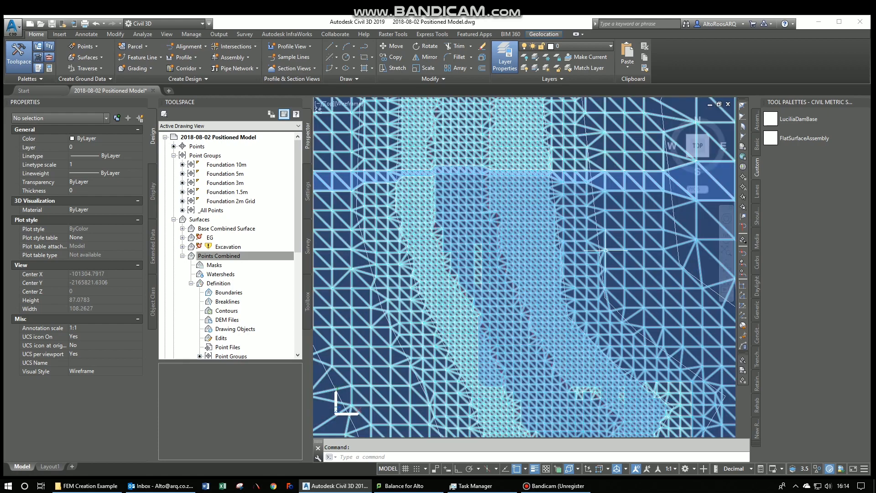
scroll(470, 274, up, 2)
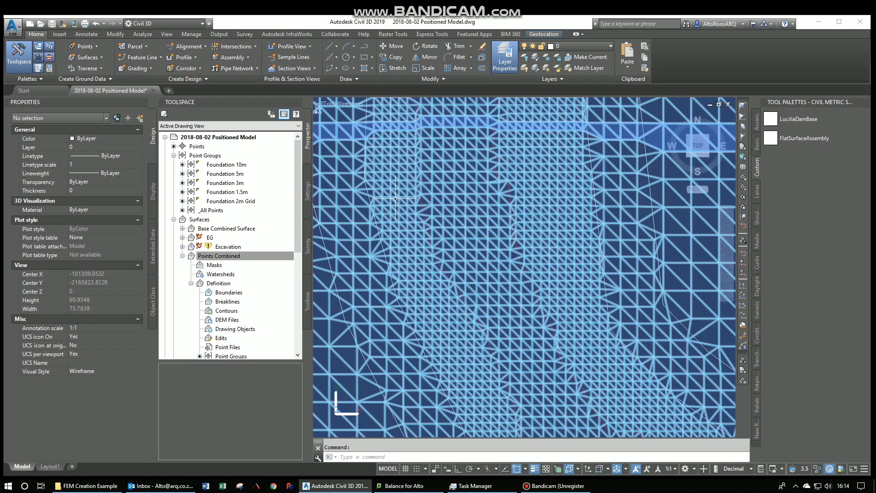
middle_drag(381, 209, 480, 194)
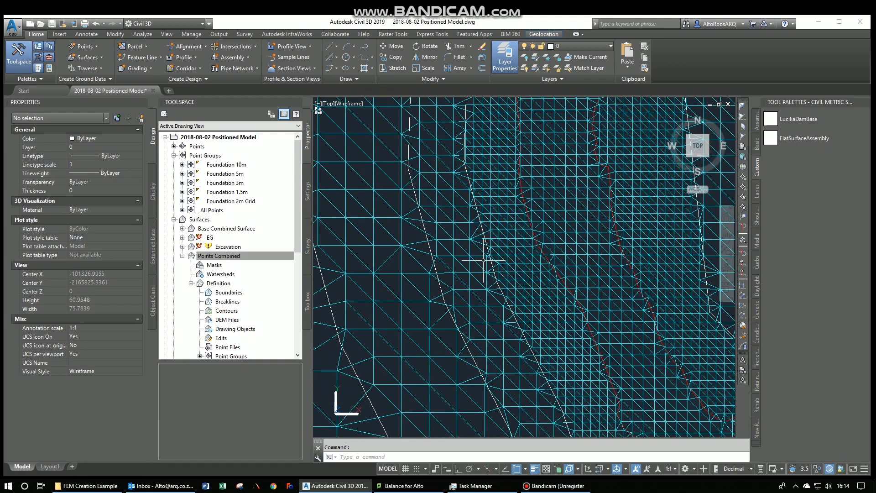
scroll(475, 280, down, 5)
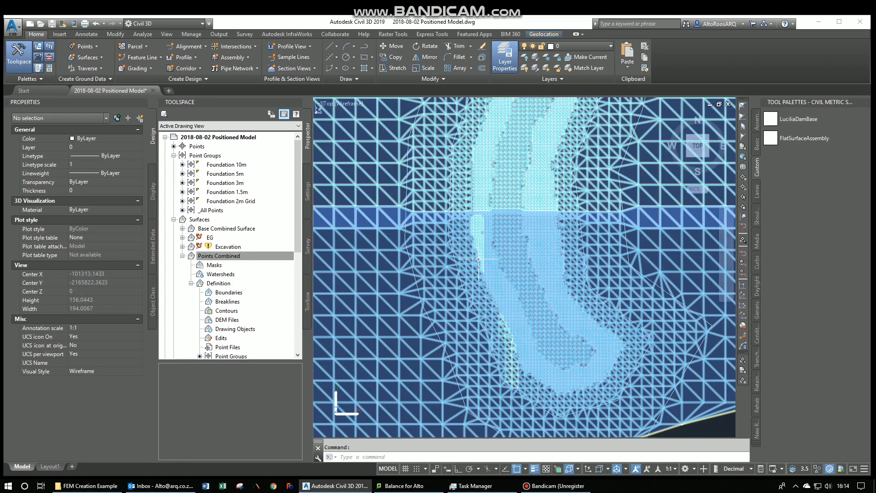
scroll(492, 233, up, 6)
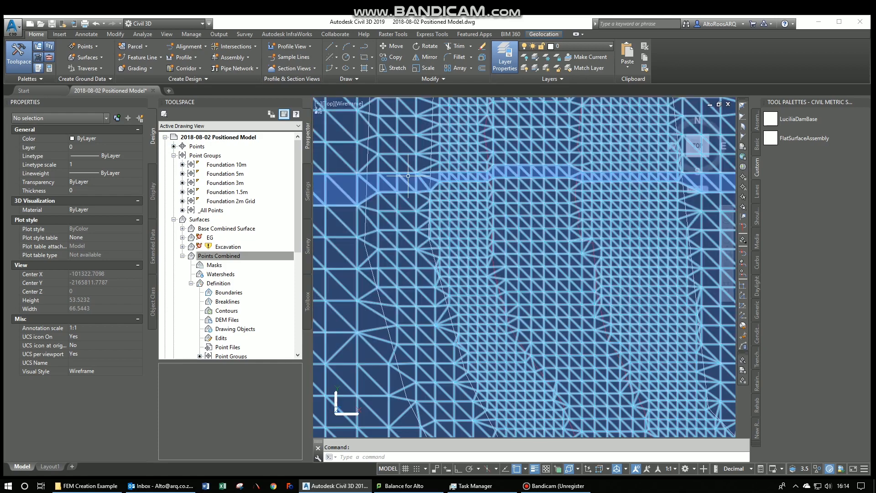
middle_drag(408, 176, 554, 177)
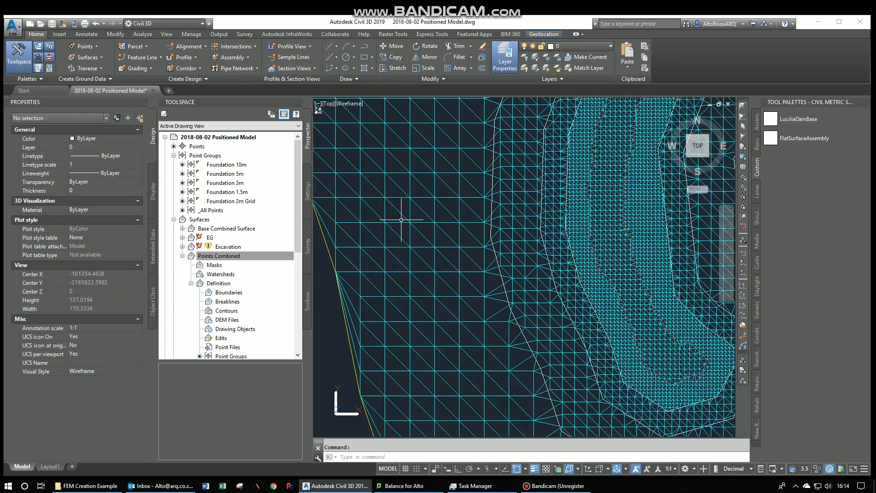
- Look at the Points Combined surface in a 3D view, and restore the top view with north up
shift+middle_drag(489, 359, 574, 315)
middle_drag(507, 213, 516, 315)
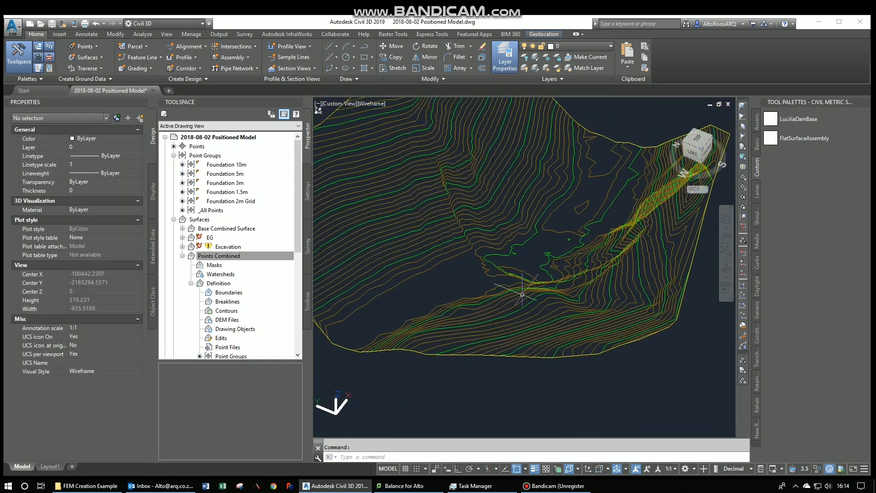
middle_drag(520, 273, 470, 338)
scroll(495, 319, up, 3)
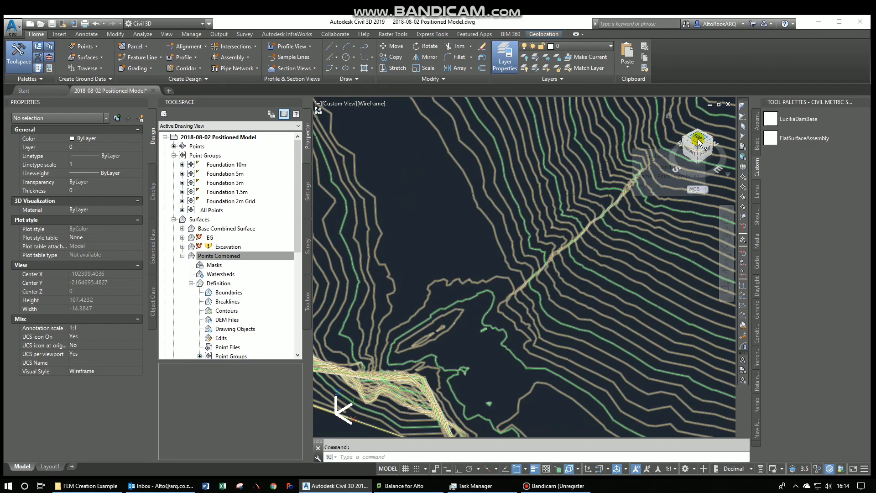
click(699, 143)
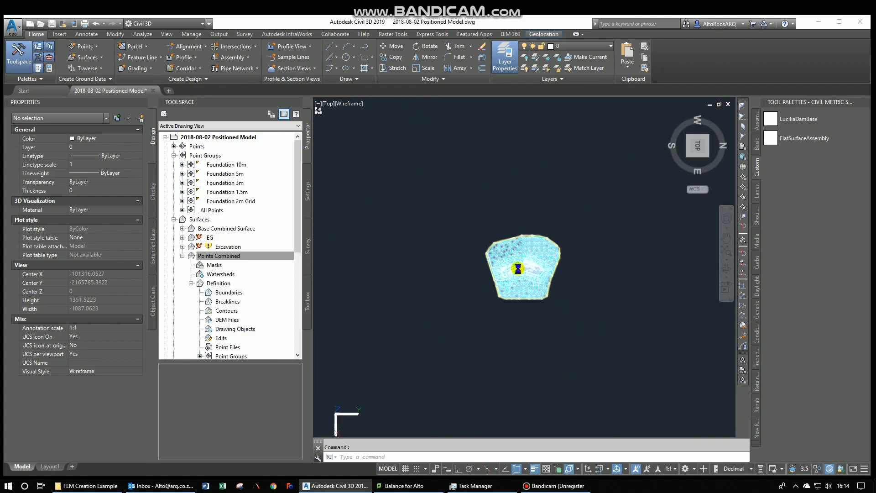
scroll(518, 268, up, 10)
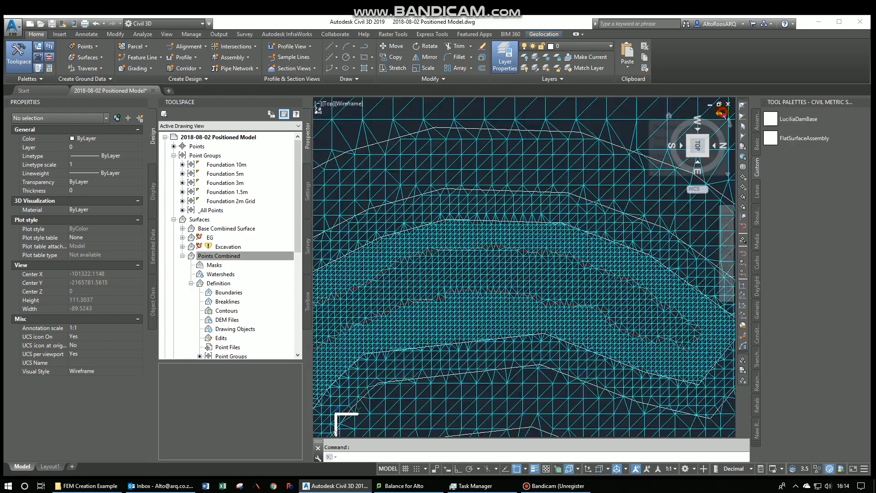
click(722, 112)
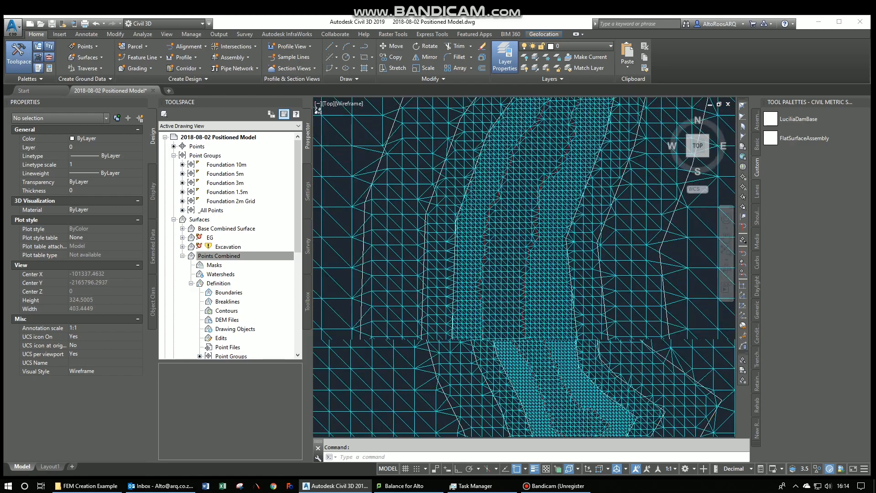
- Examine the surface triangles close up where they meet the red dam base outline
scroll(451, 286, up, 10)
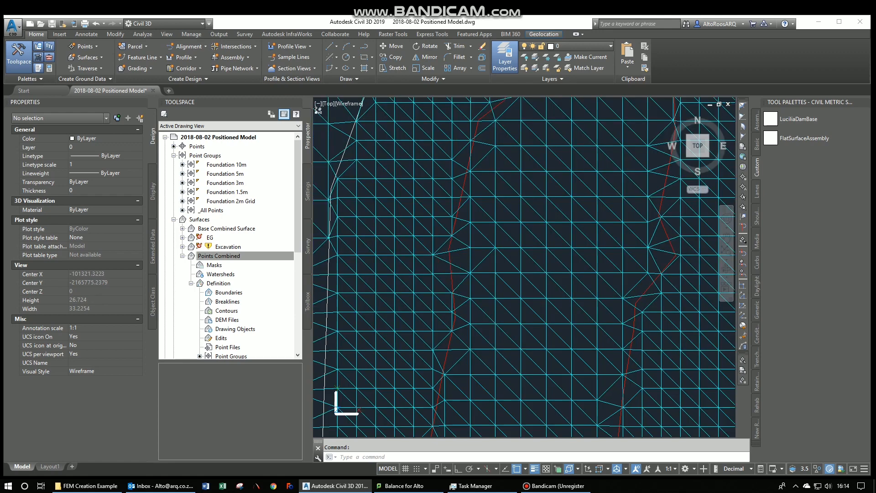
middle_drag(458, 280, 460, 355)
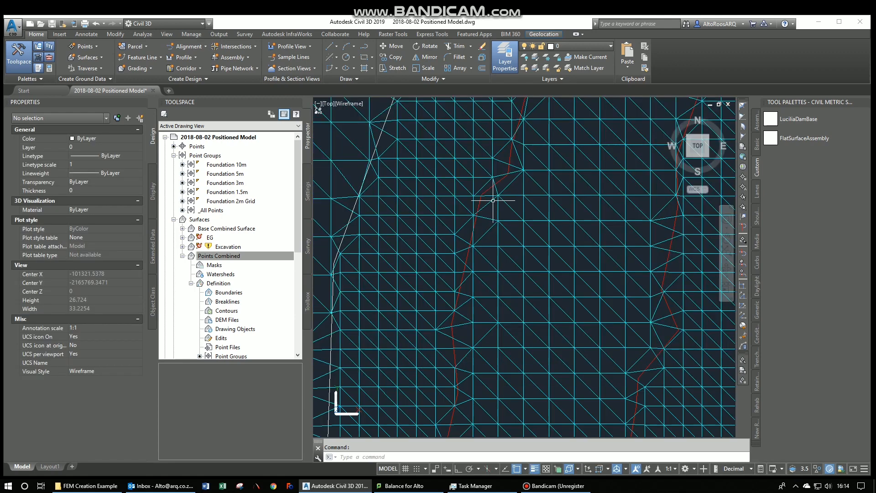
middle_drag(497, 185, 479, 265)
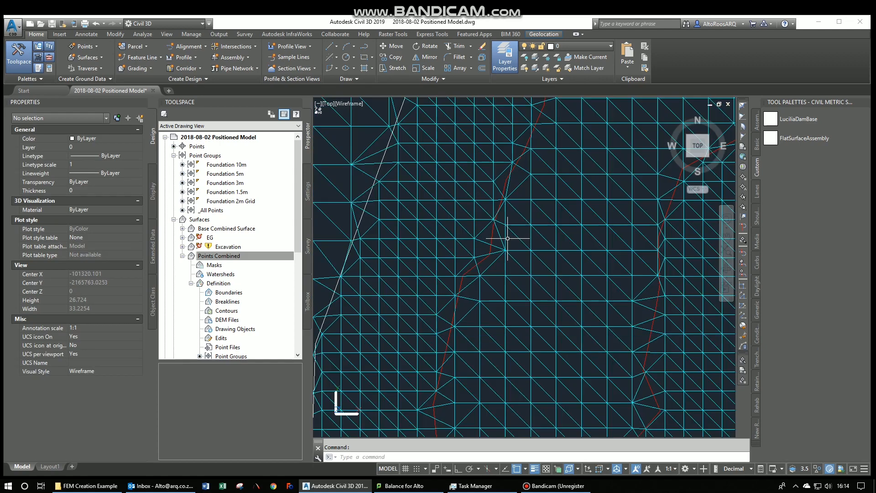
scroll(507, 238, up, 5)
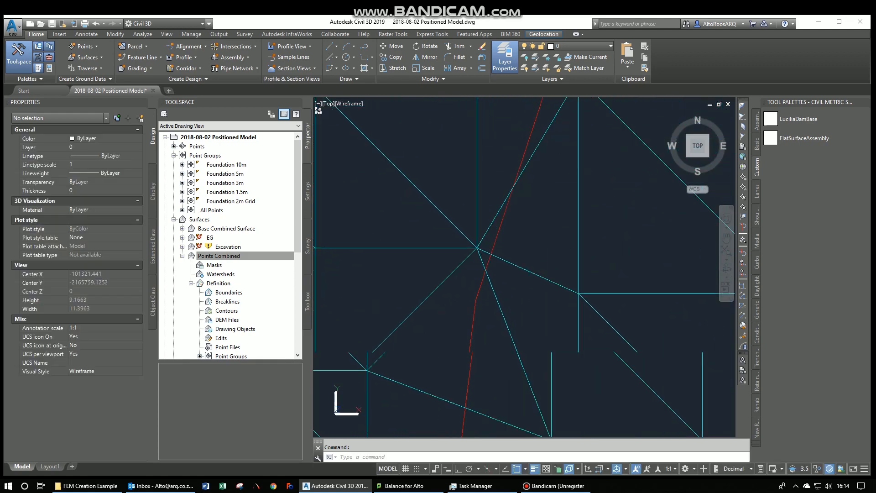
scroll(453, 235, up, 3)
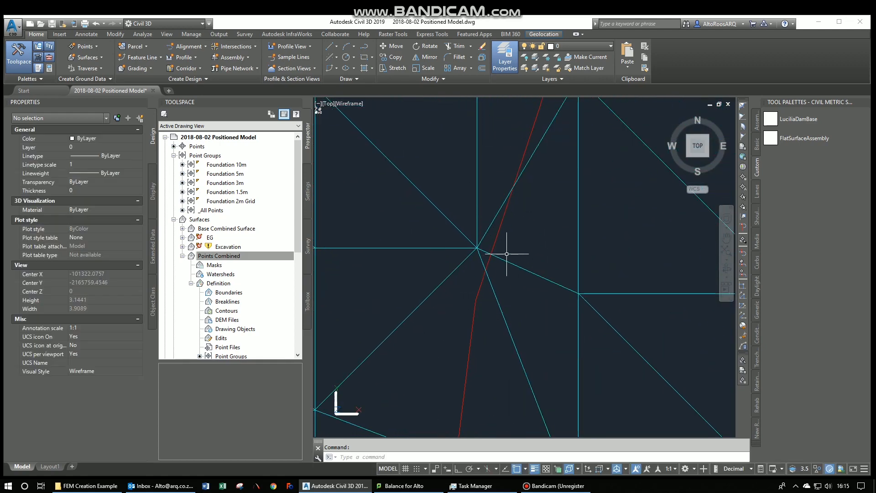
- Select the red dam base polyline and compare its vertices with the neighbouring corners of the surface triangles
click(502, 218)
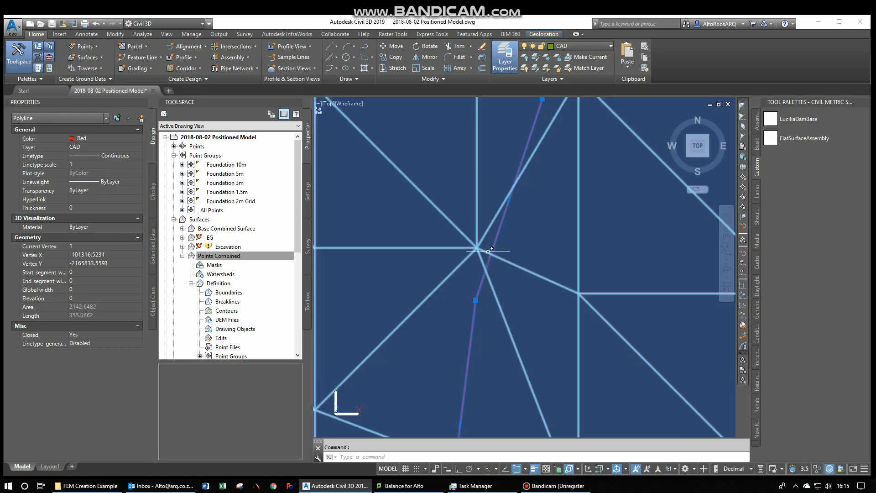
middle_drag(512, 239, 554, 283)
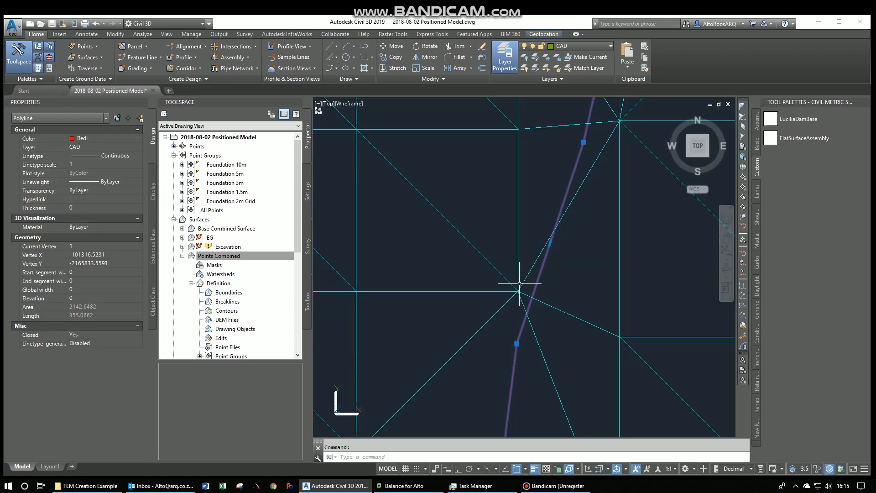
scroll(545, 305, down, 2)
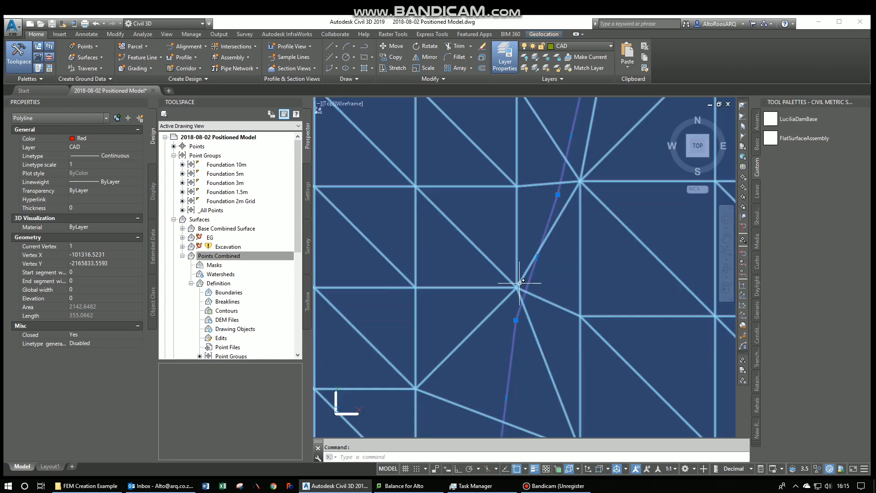
scroll(468, 266, up, 3)
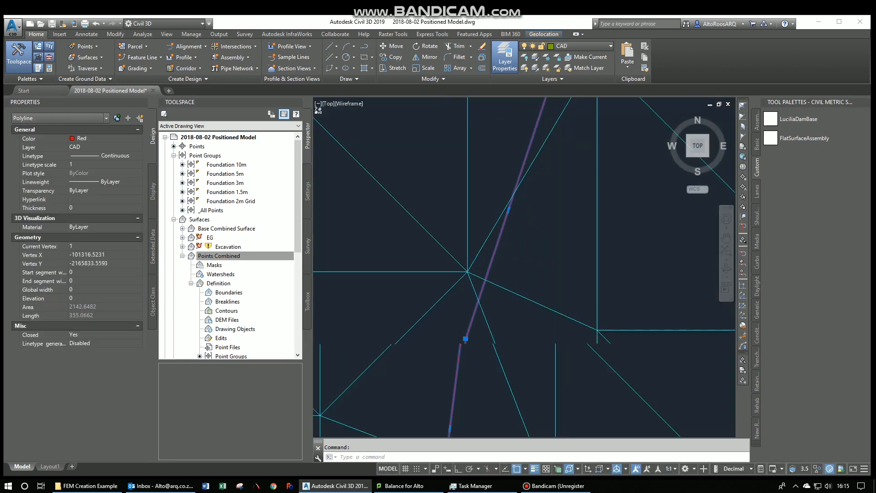
scroll(479, 282, down, 2)
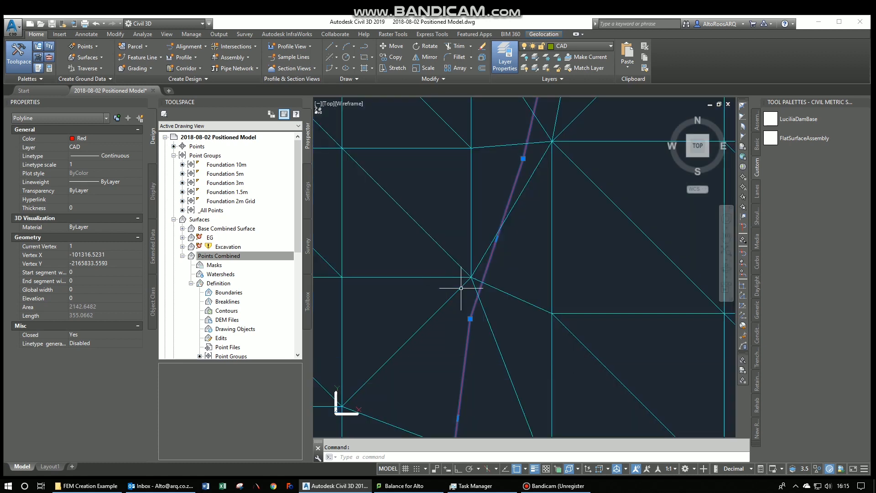
click(470, 319)
key(Escape)
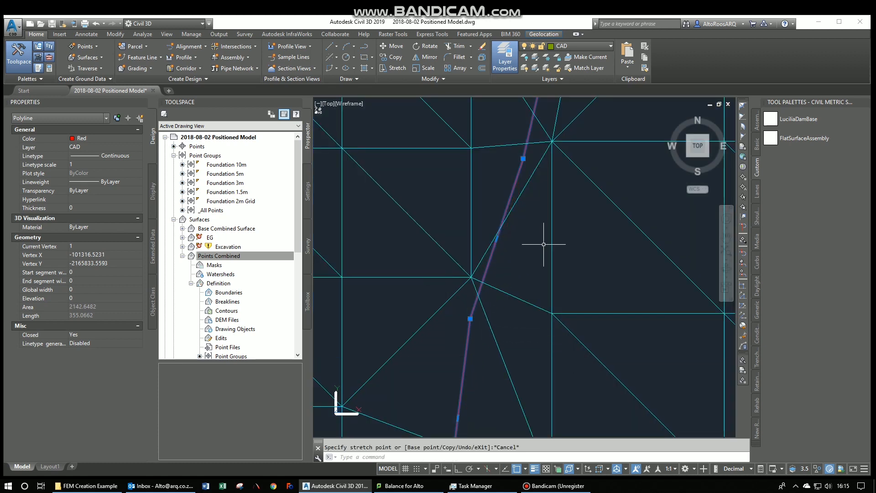
middle_drag(532, 205, 501, 352)
scroll(503, 353, down, 2)
middle_drag(518, 279, 491, 329)
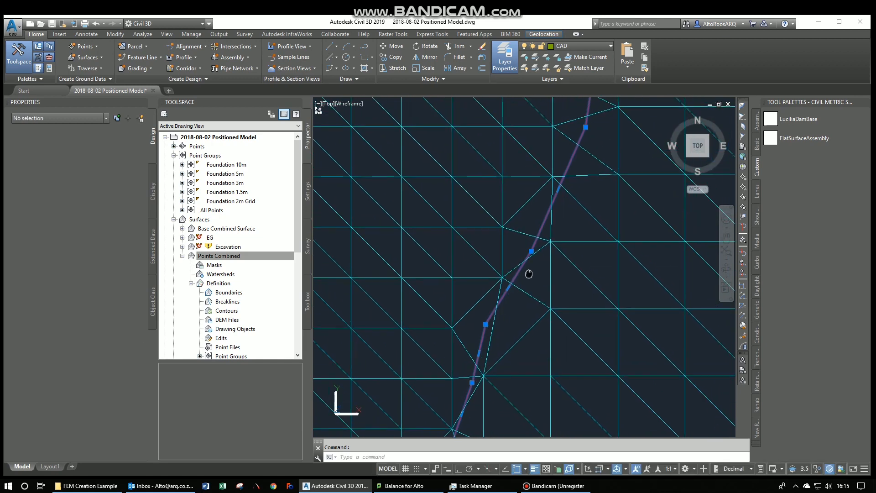
middle_drag(529, 274, 558, 241)
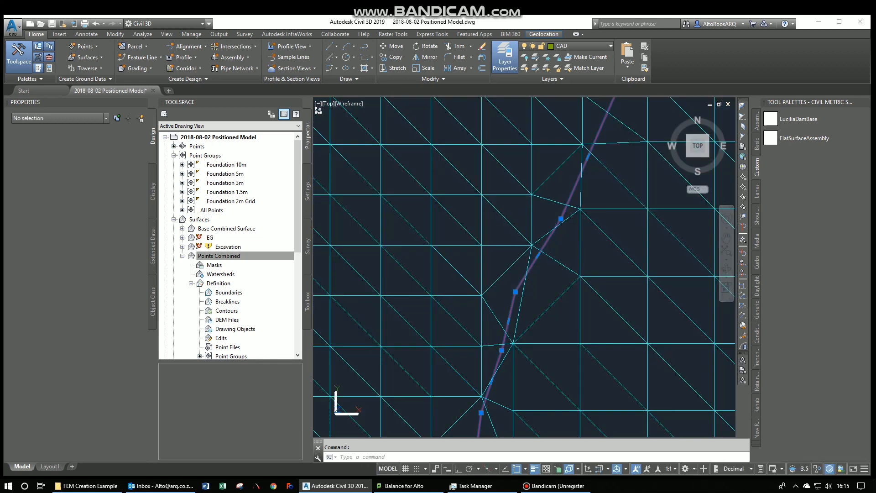
middle_drag(511, 370, 542, 240)
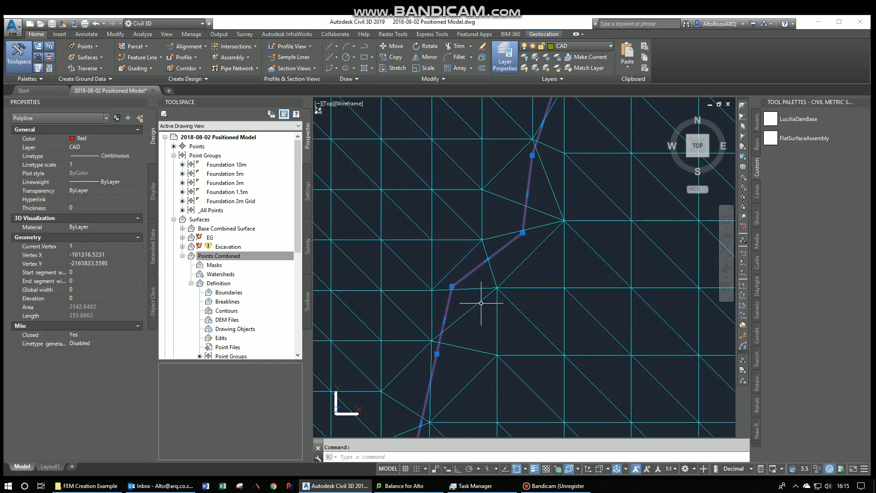
- Select the Points Combined surface and swap the diagonal triangle edge just beside the red dam base outline's inner corner
scroll(480, 304, up, 1)
key(Escape)
click(471, 322)
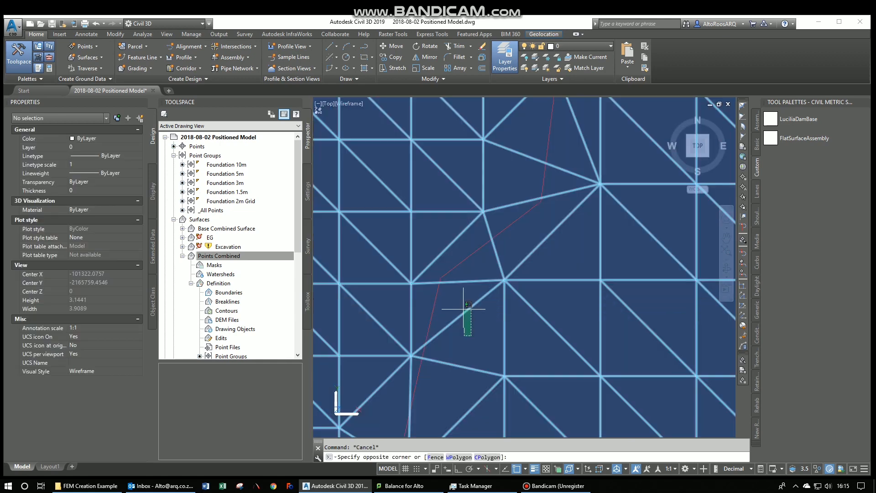
click(471, 322)
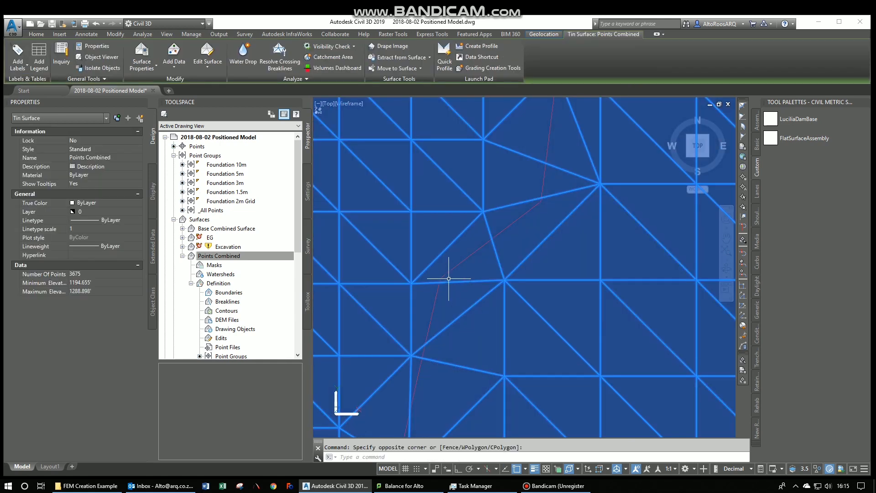
click(206, 67)
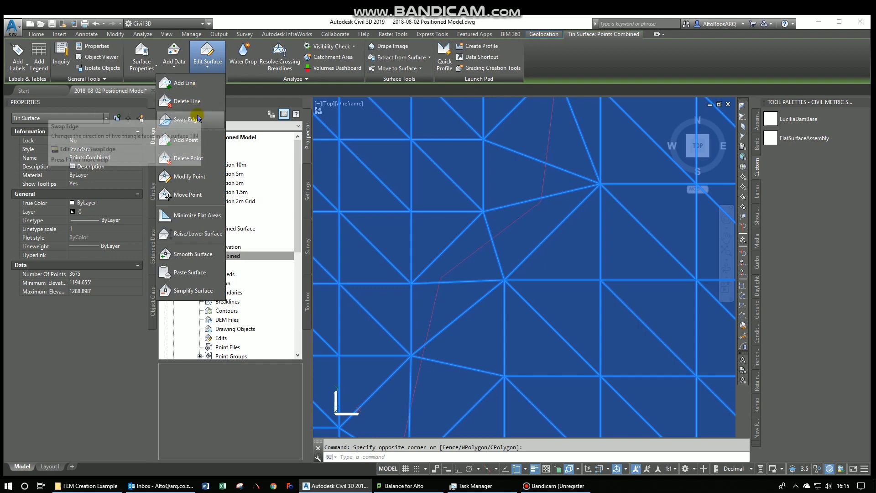
click(198, 119)
click(468, 309)
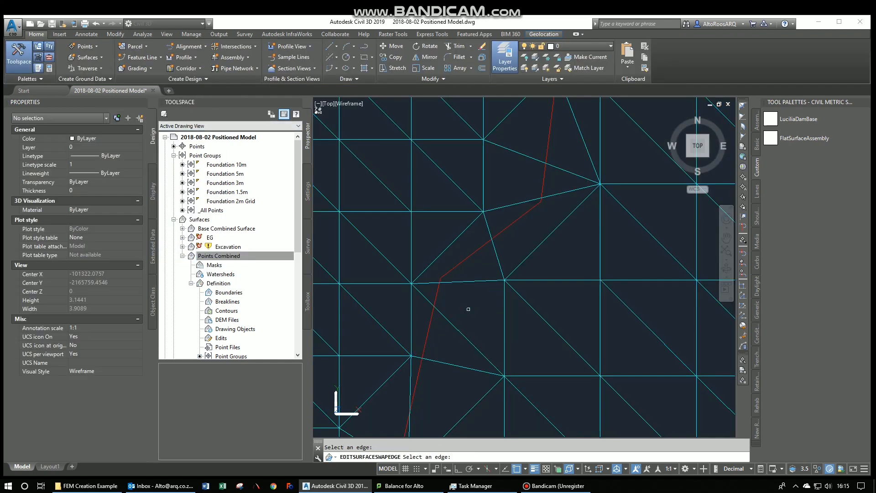
- Swap the same diagonal edge back to its original direction and leave the Swap Edge command
click(475, 346)
key(Escape)
click(451, 289)
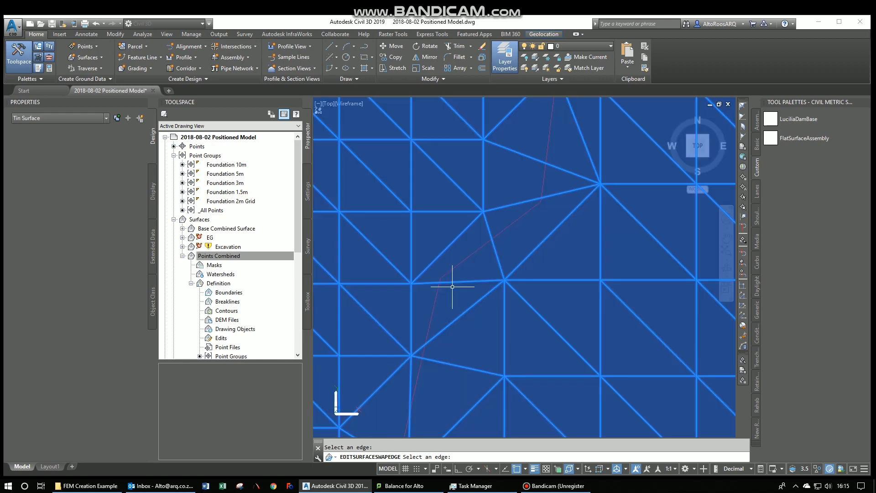
click(463, 315)
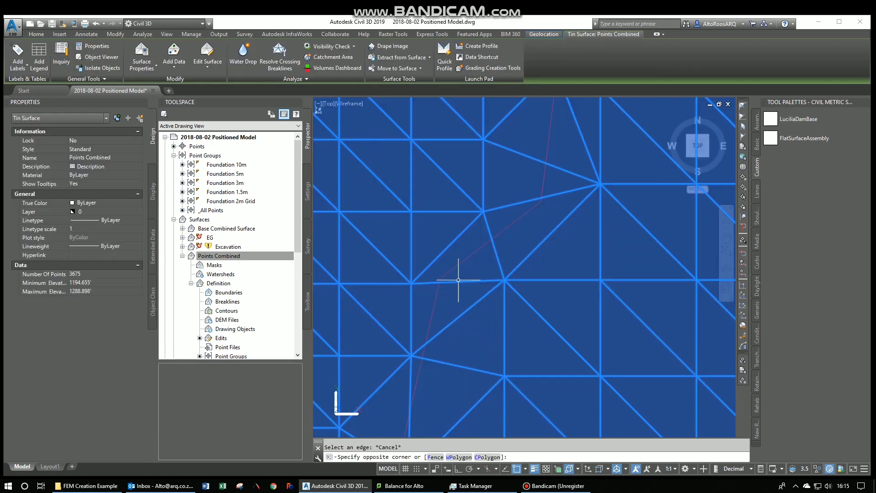
- Clear the selection and look over the Points Combined triangulation along the whole dam footprint
scroll(499, 297, down, 3)
key(Escape)
scroll(501, 297, down, 3)
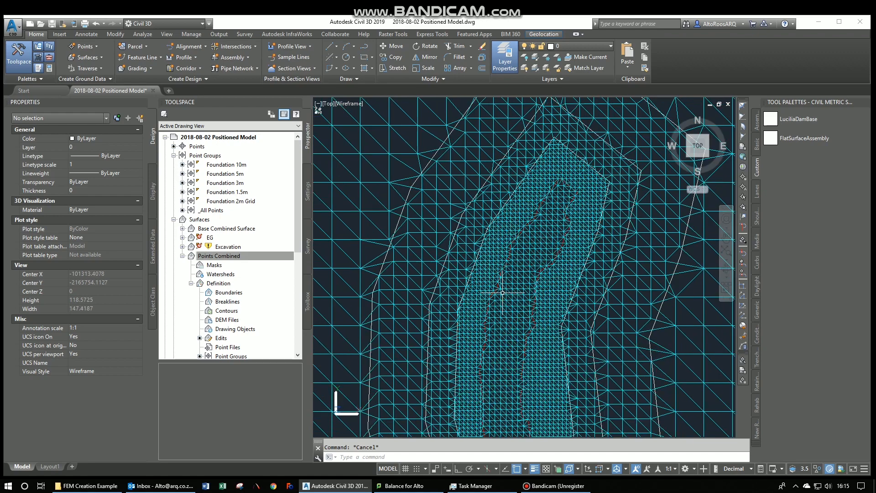
middle_drag(501, 291, 495, 248)
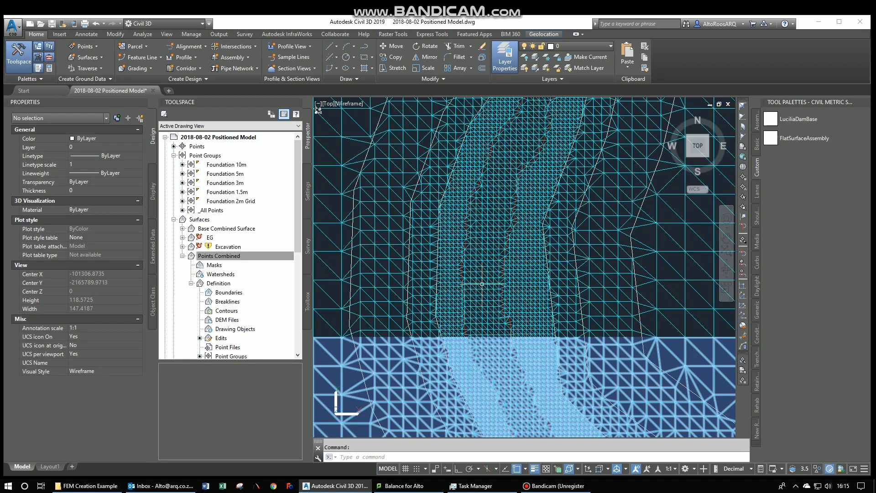
scroll(565, 224, down, 5)
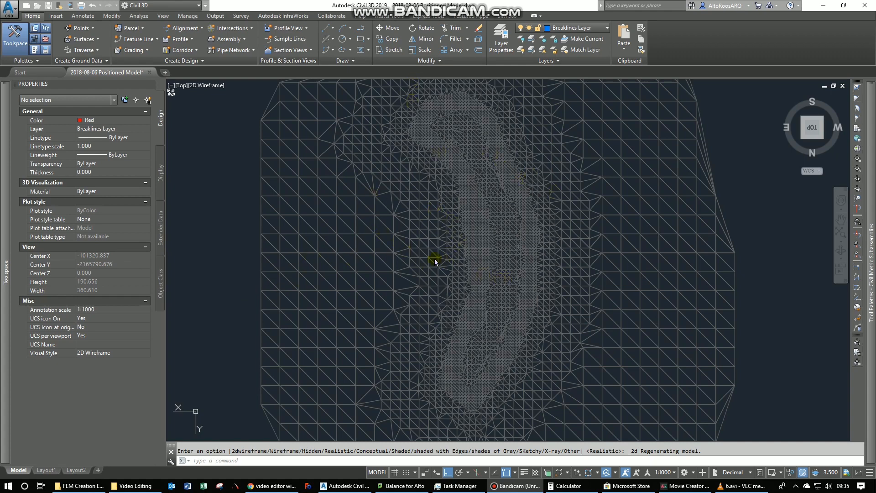
- Select the Combined Point Surface in the 2018-08-06 Positioned Model drawing to review its triangulation and properties, and clear the selection
click(402, 239)
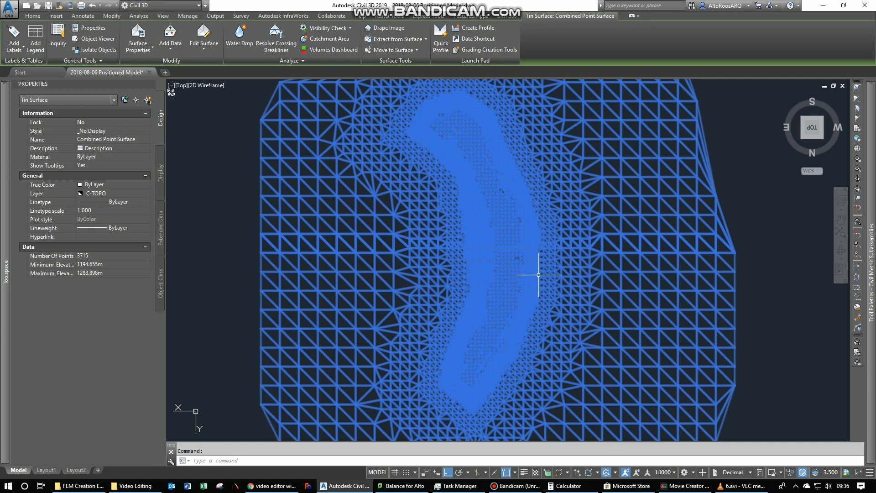
mouse_move(539, 271)
key(Escape)
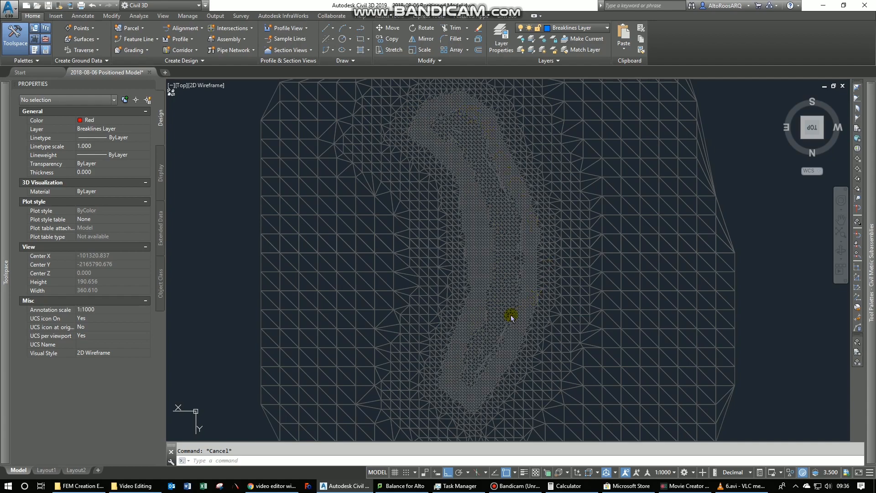
click(768, 253)
click(745, 187)
key(Escape)
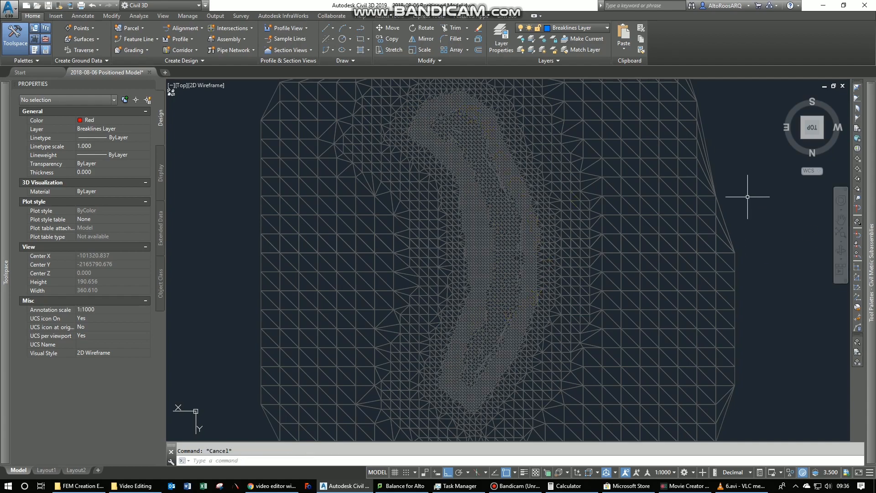